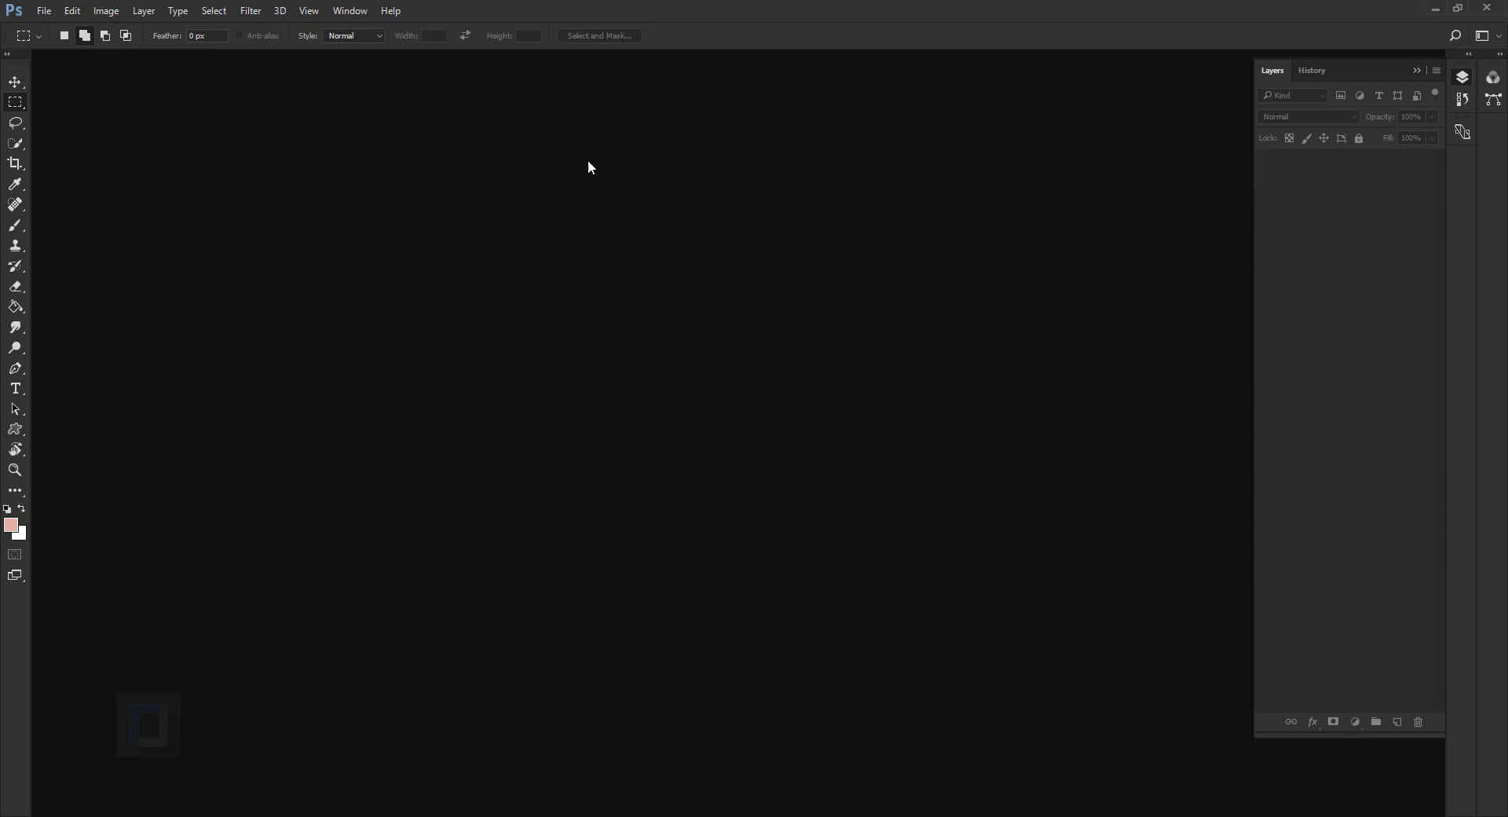
Open adult-attractive-beautiful-764876.jpg, the portrait of the woman in sunglasses
click(44, 11)
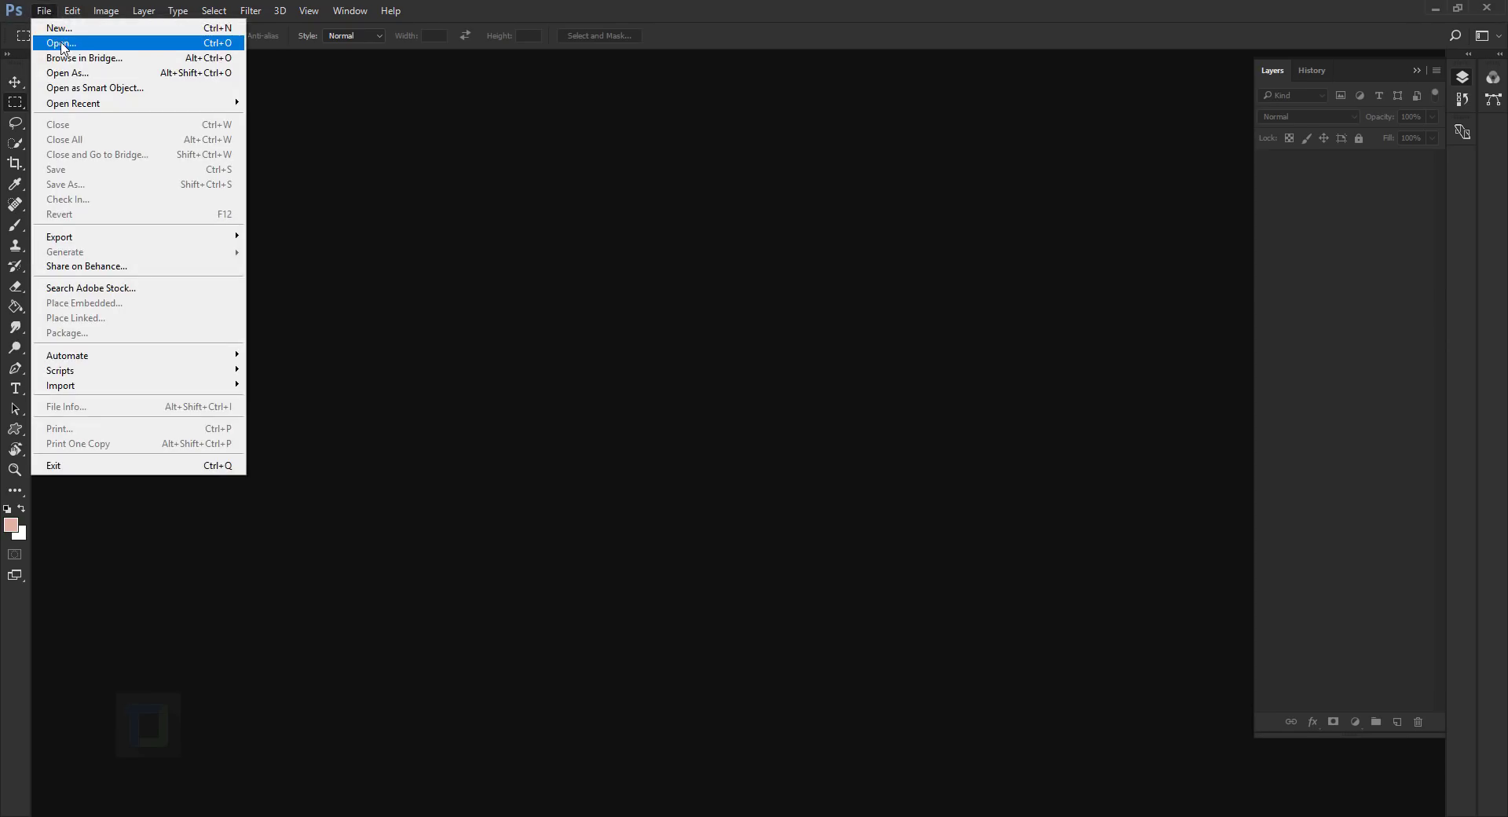
click(63, 42)
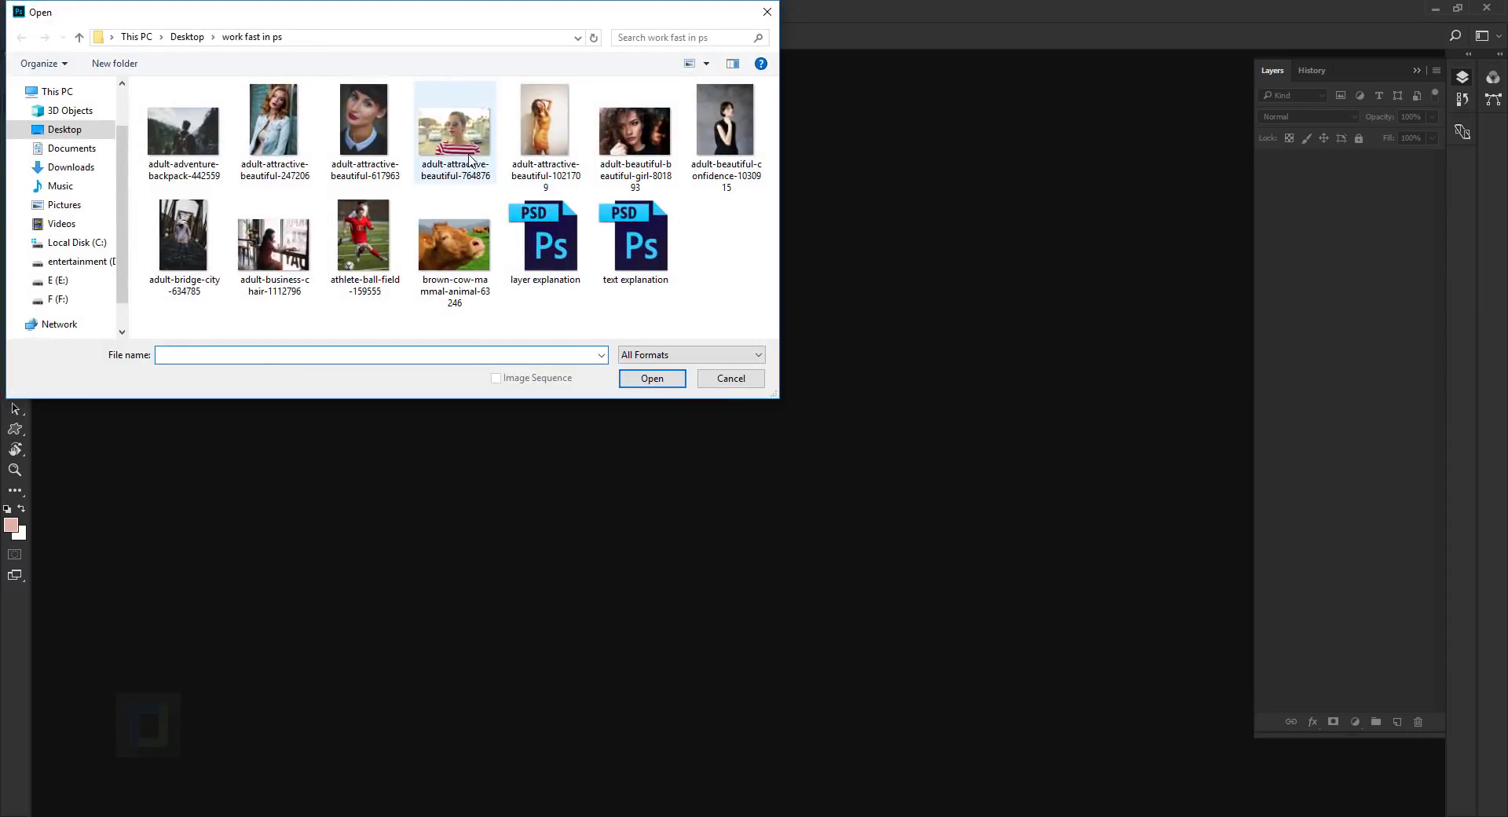
click(455, 133)
double_click(463, 145)
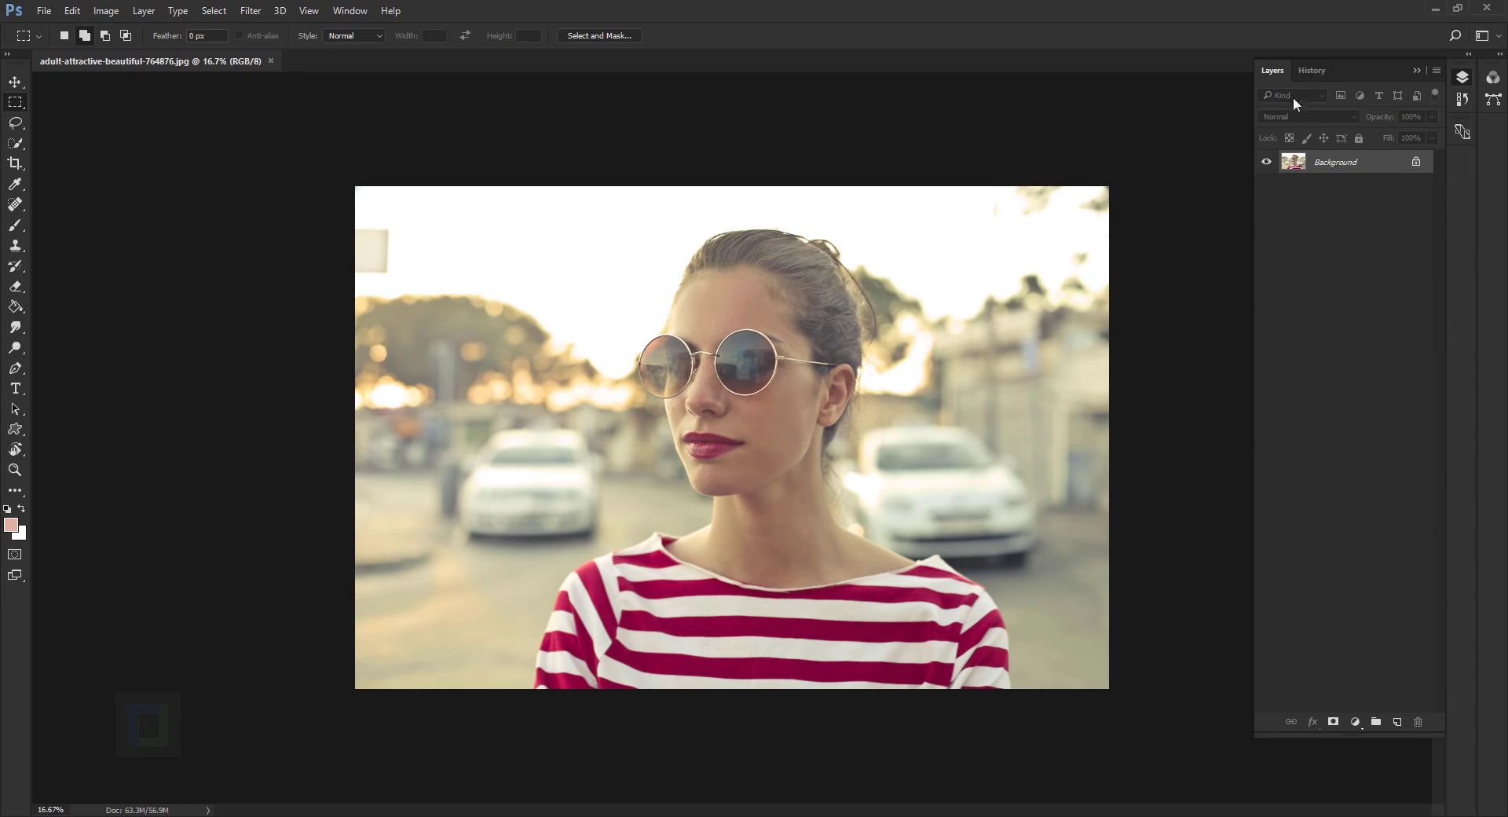
Convert the Background into unlocked Layer 0 with an Alt+double-click, skipping the prompt
double_click(1375, 165)
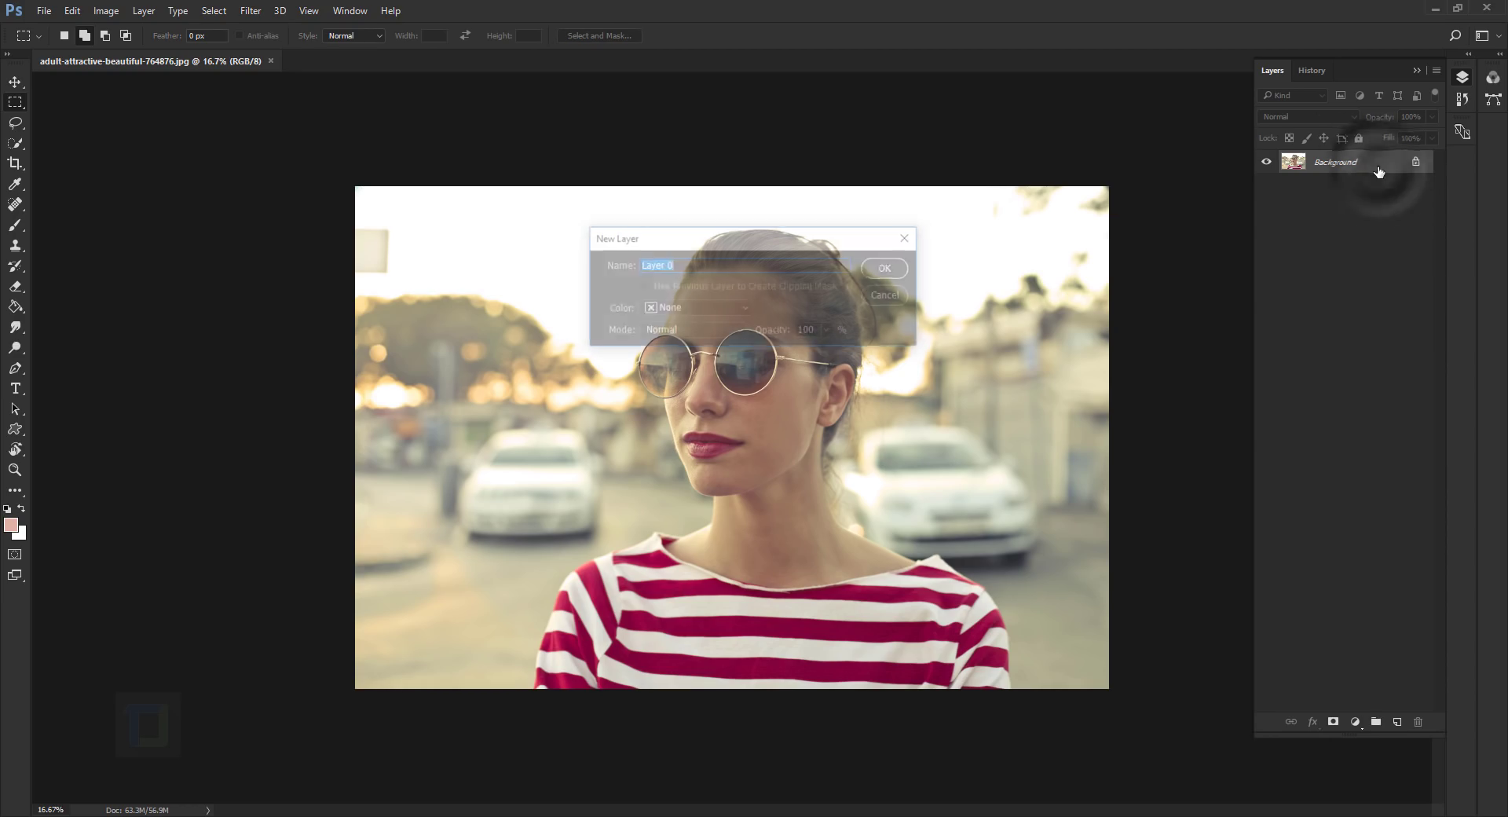
click(890, 267)
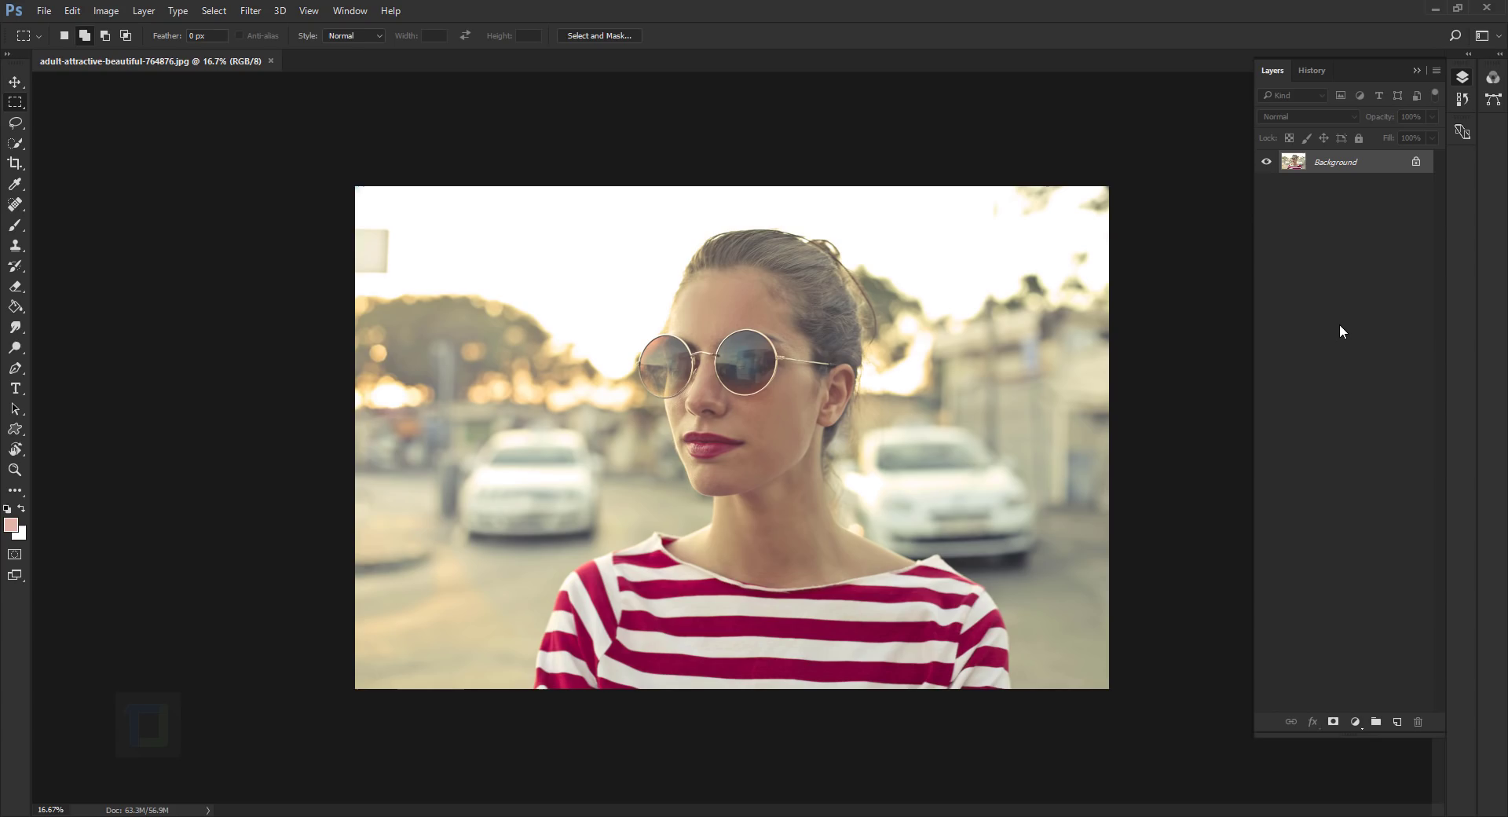
key(alt)
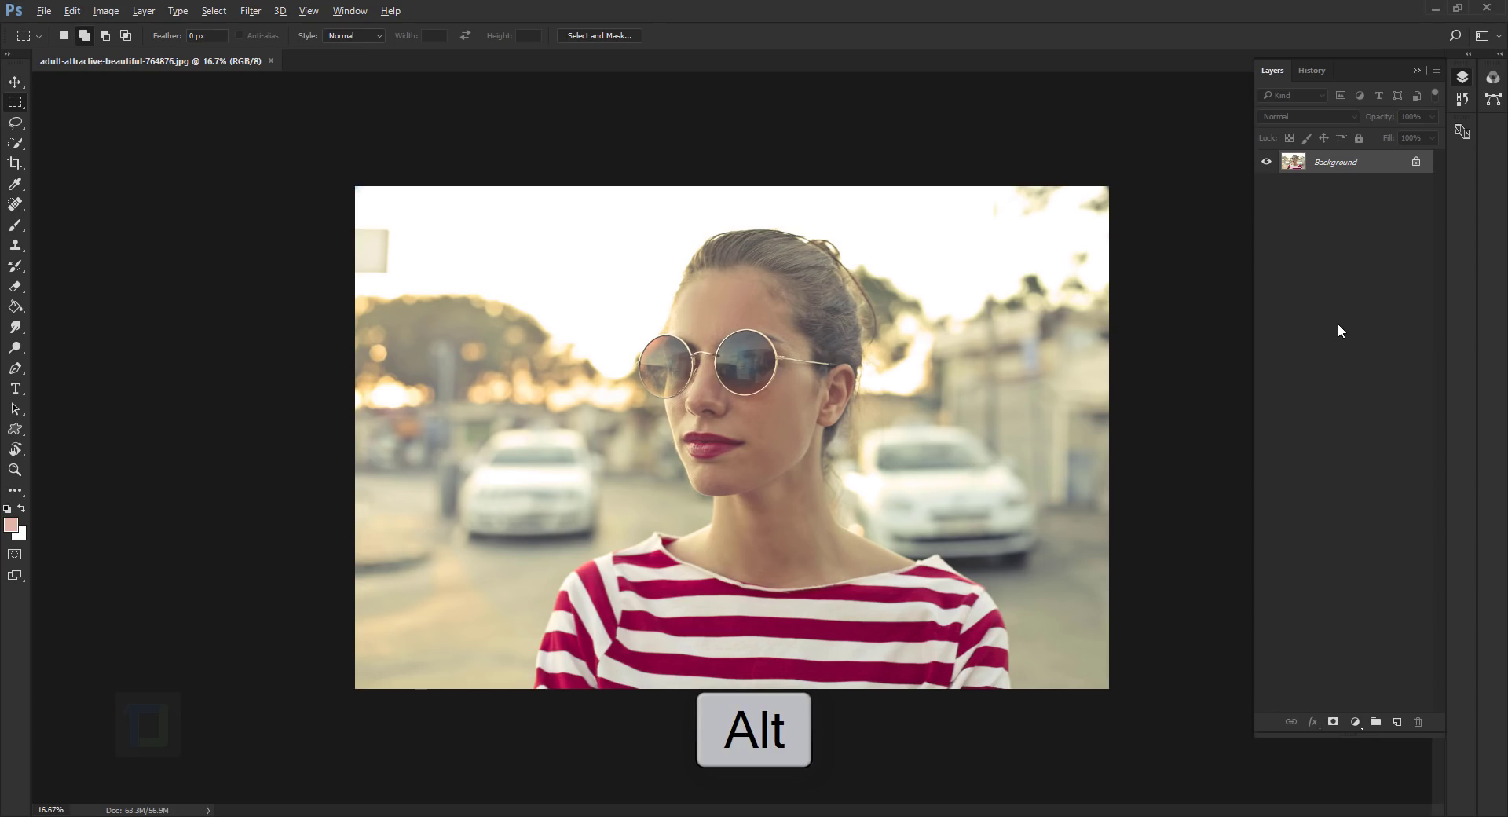
alt+double_click(1384, 170)
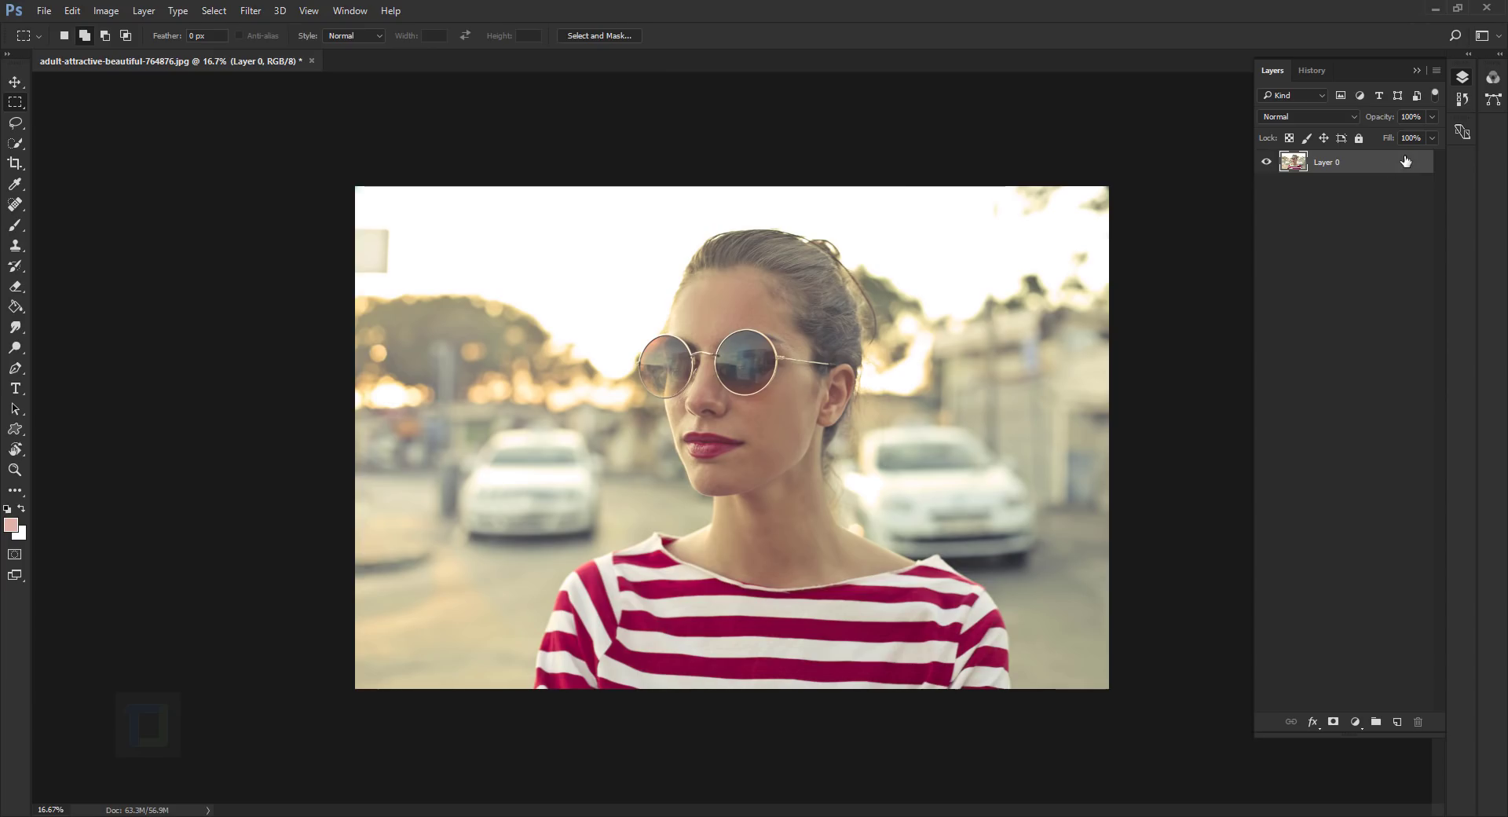
Pick the Brush tool and resize it with bracket keys, from 700 px up to 1300 px and back down
click(15, 225)
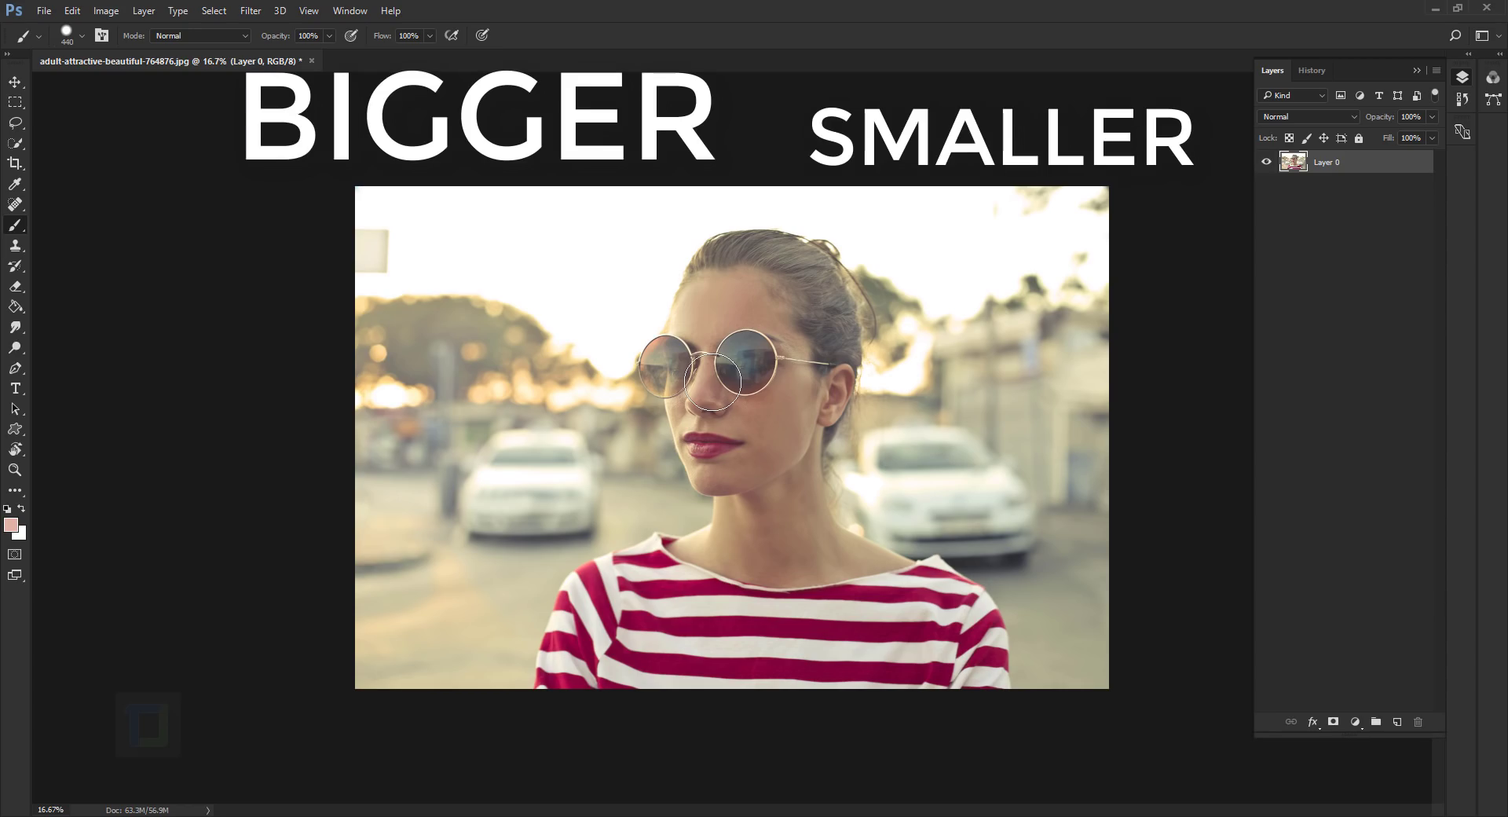
key(bracketright)
key(bracketright)
key(bracketright)
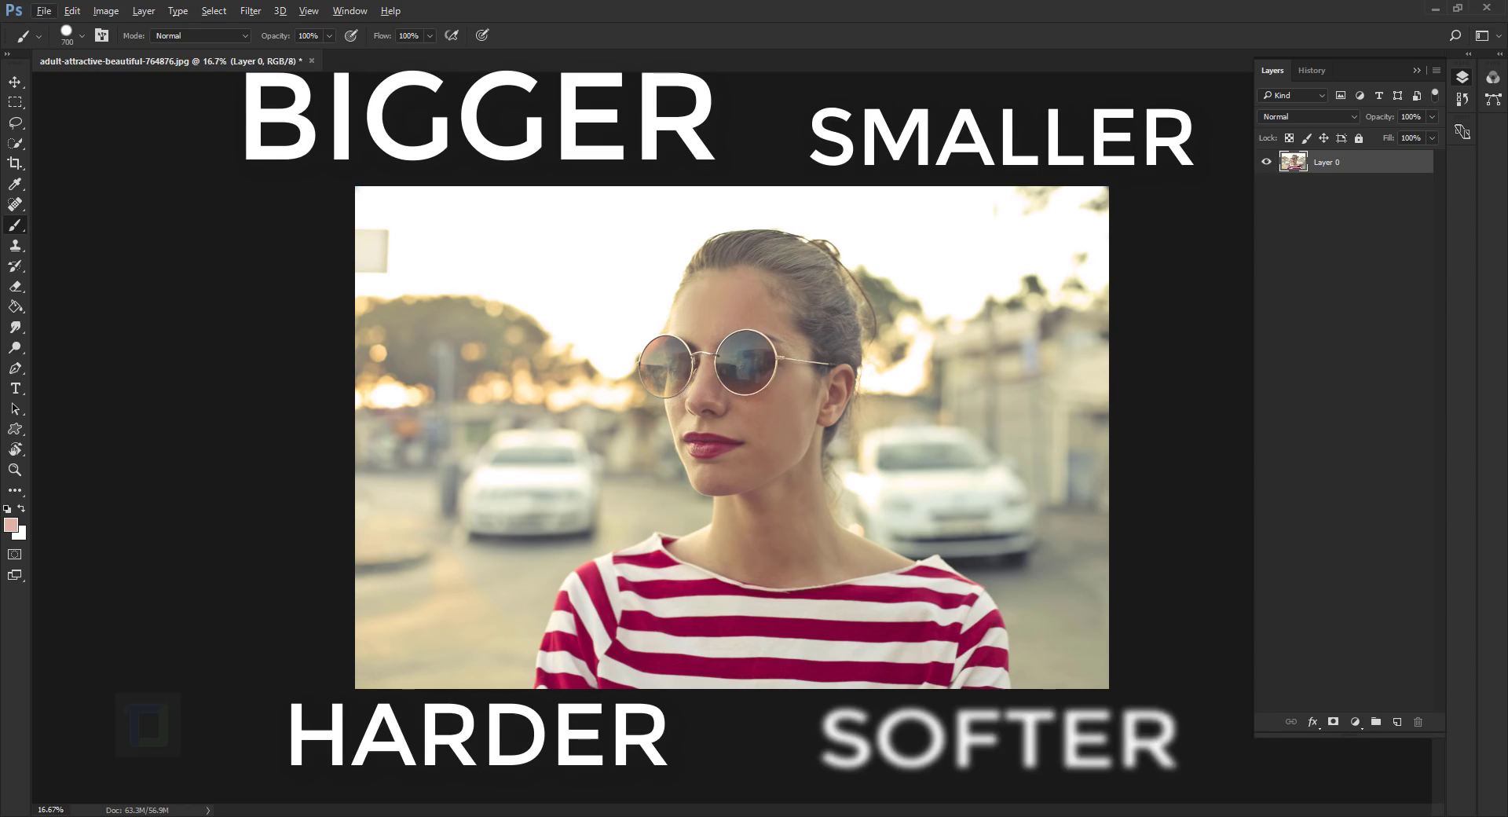
right_click(695, 321)
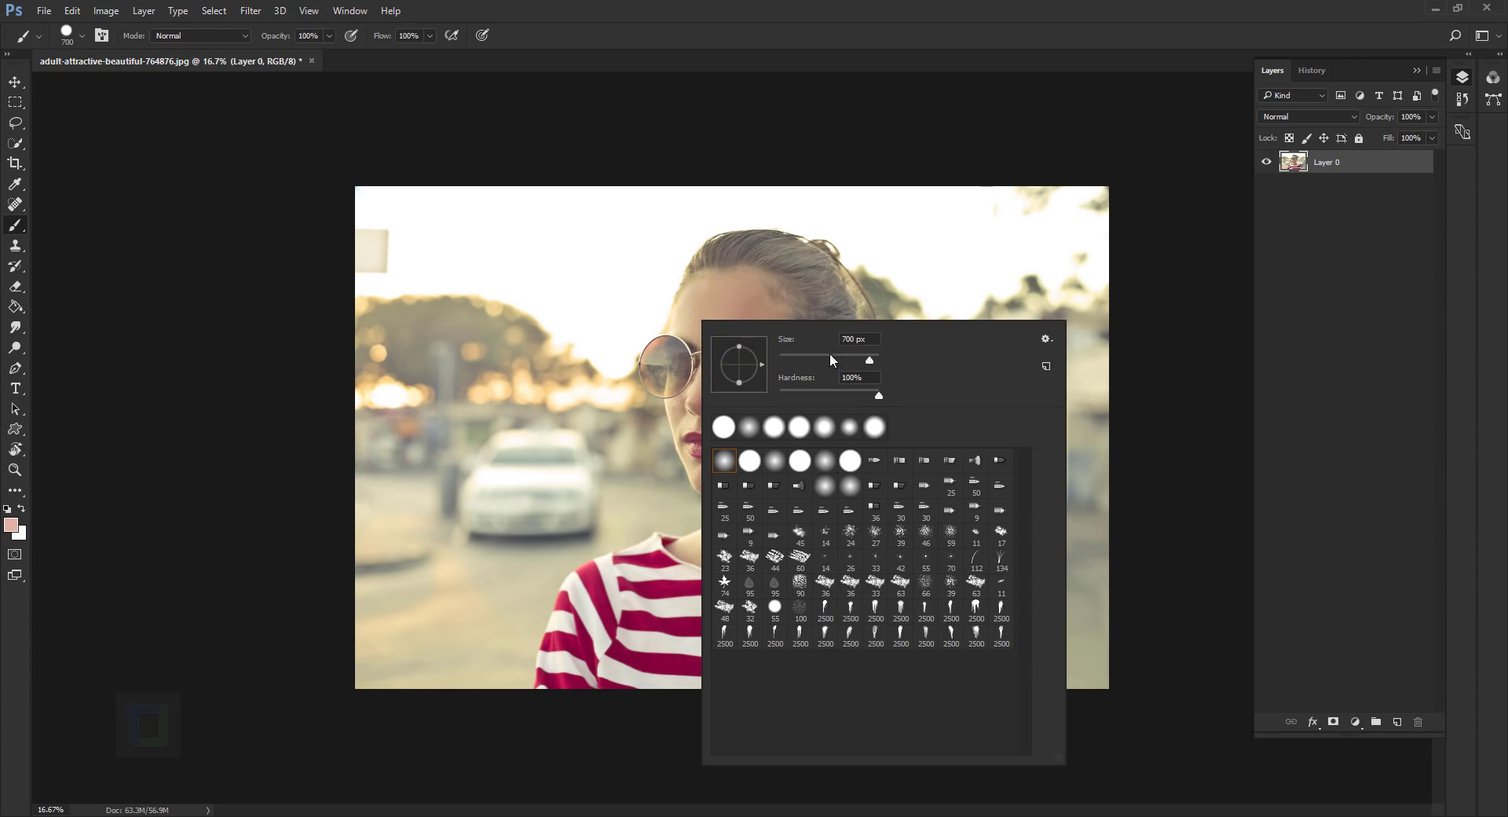
click(911, 50)
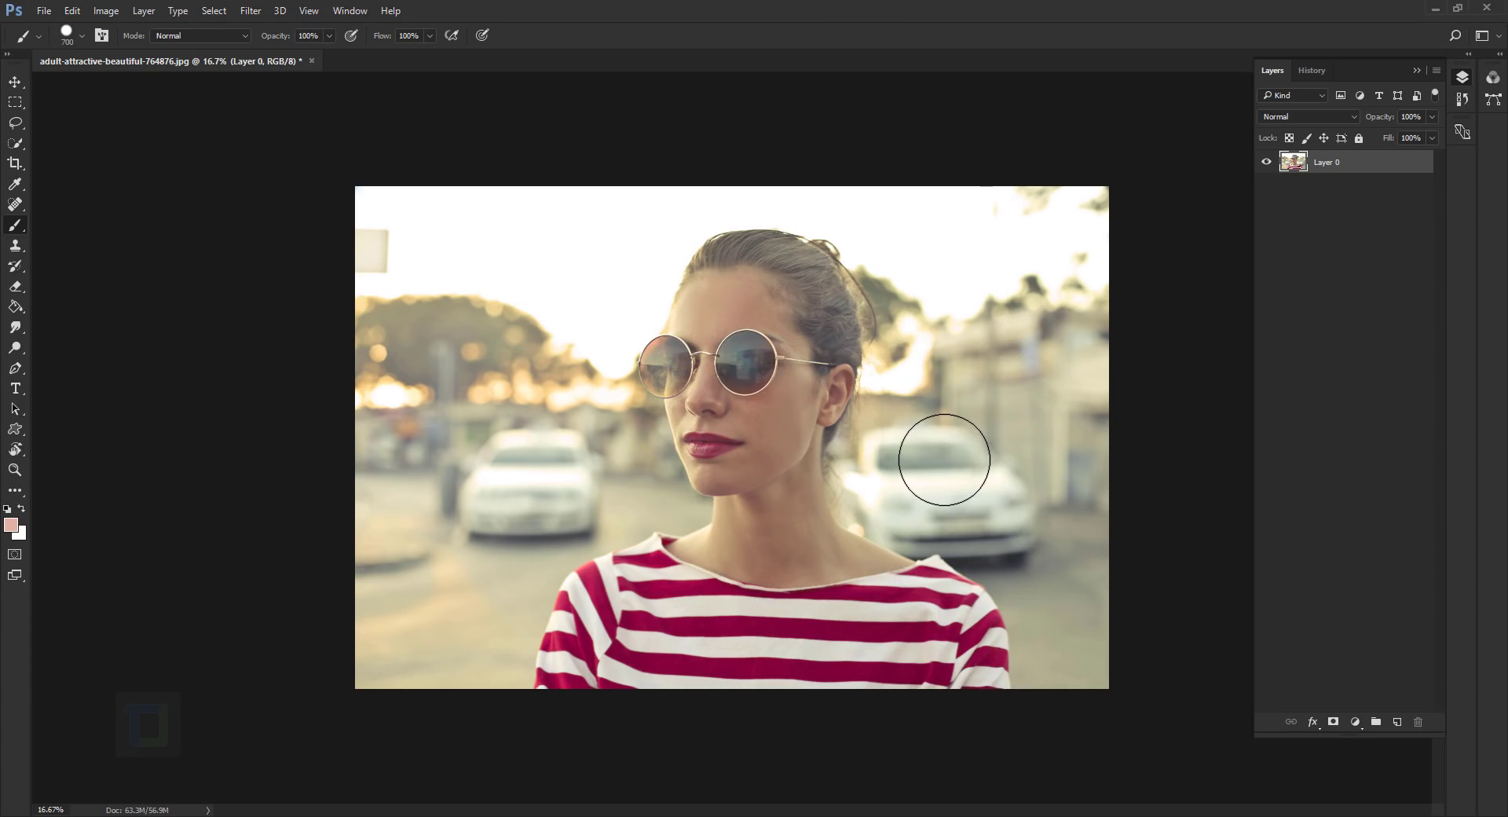
key(bracketright)
key(bracketright)
key(bracketright)
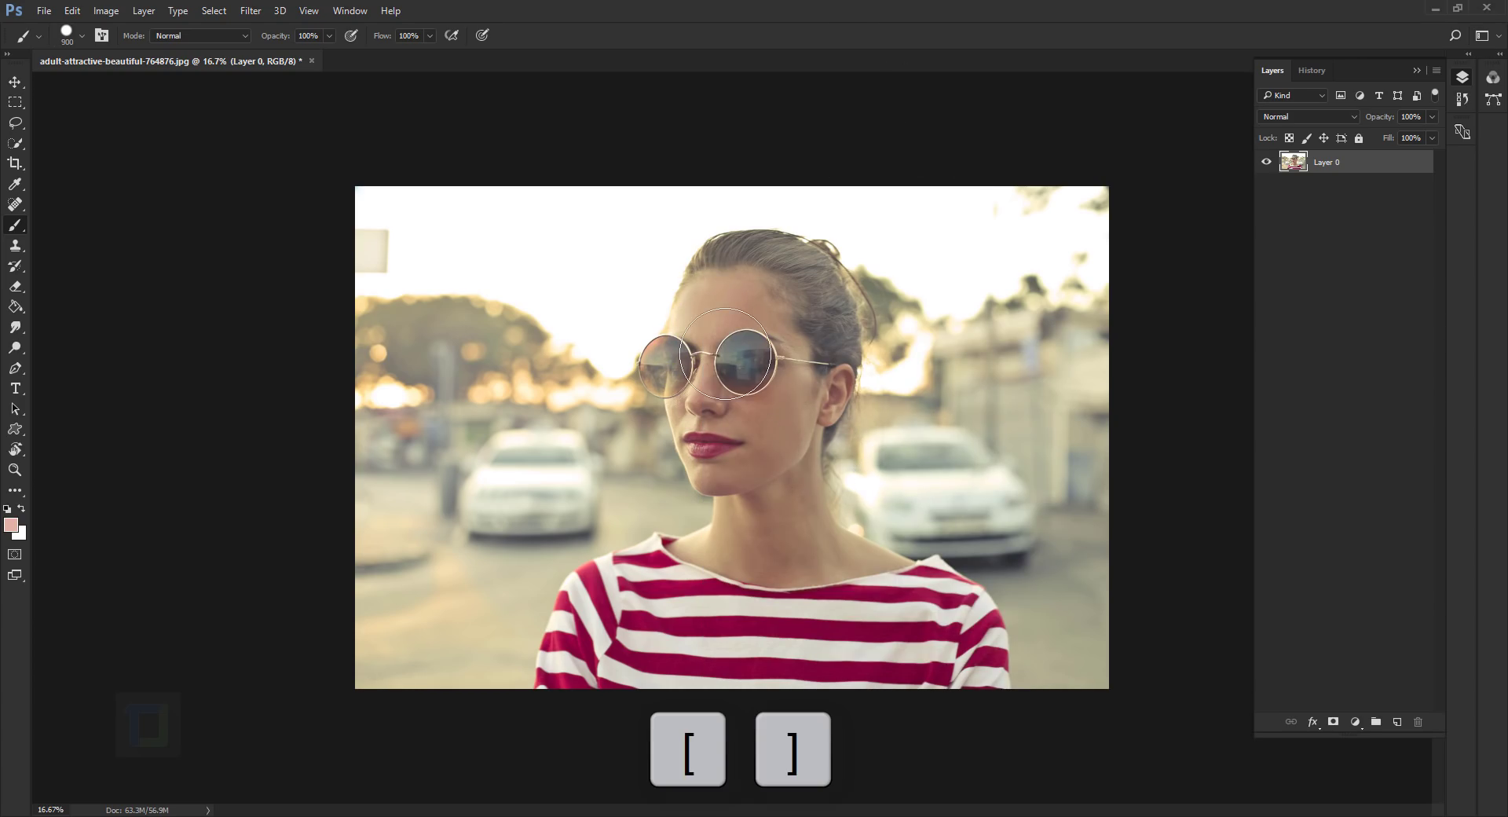
key(bracketright)
key(bracketright)
key(bracketright)
key(bracketleft)
key(bracketleft)
key(bracketleft)
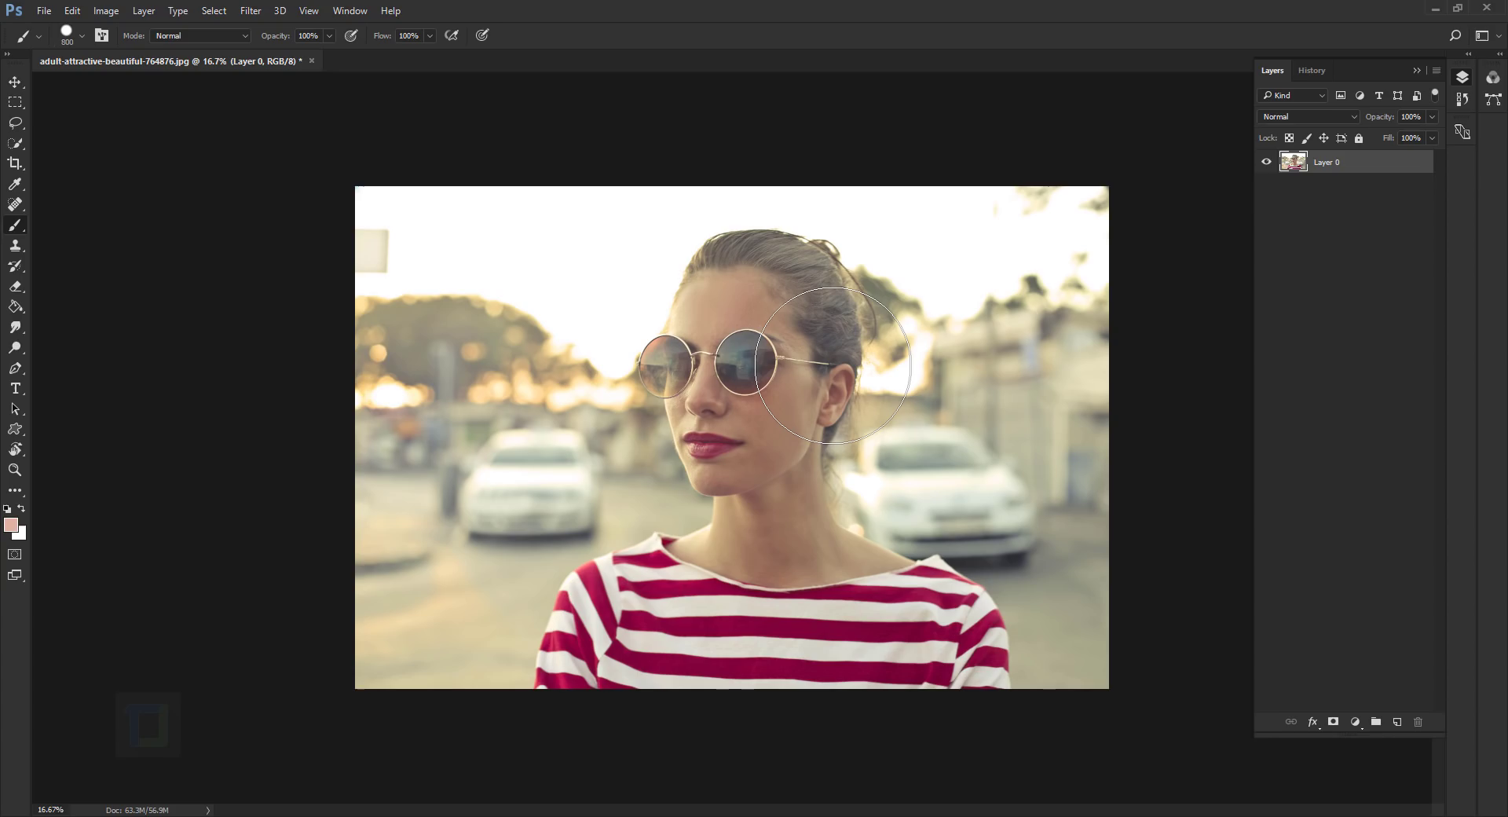
key(bracketleft)
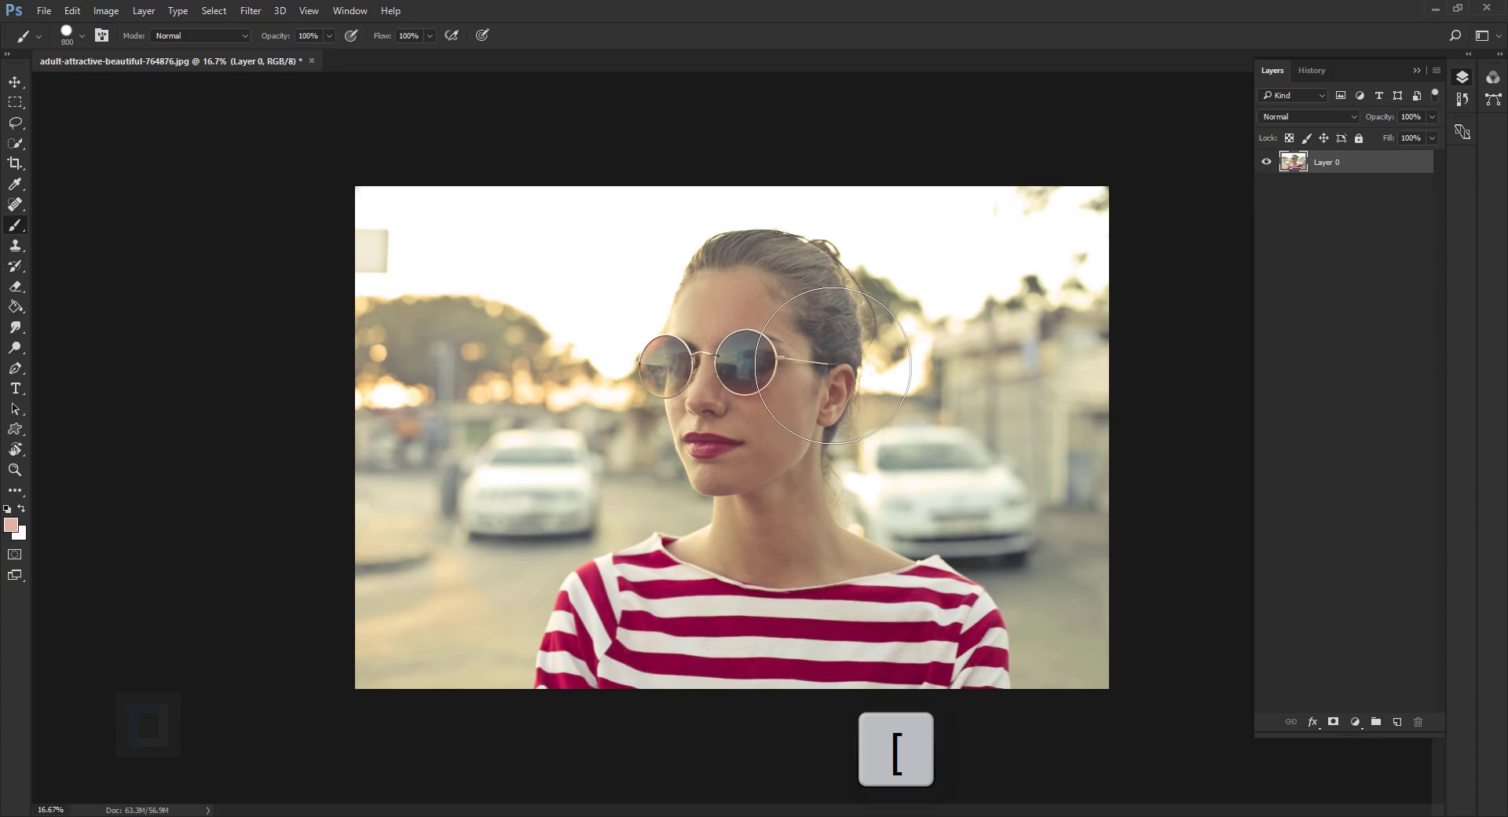
Soften the brush edge and paint a soft pink stroke over the left background
key(shift+bracketleft)
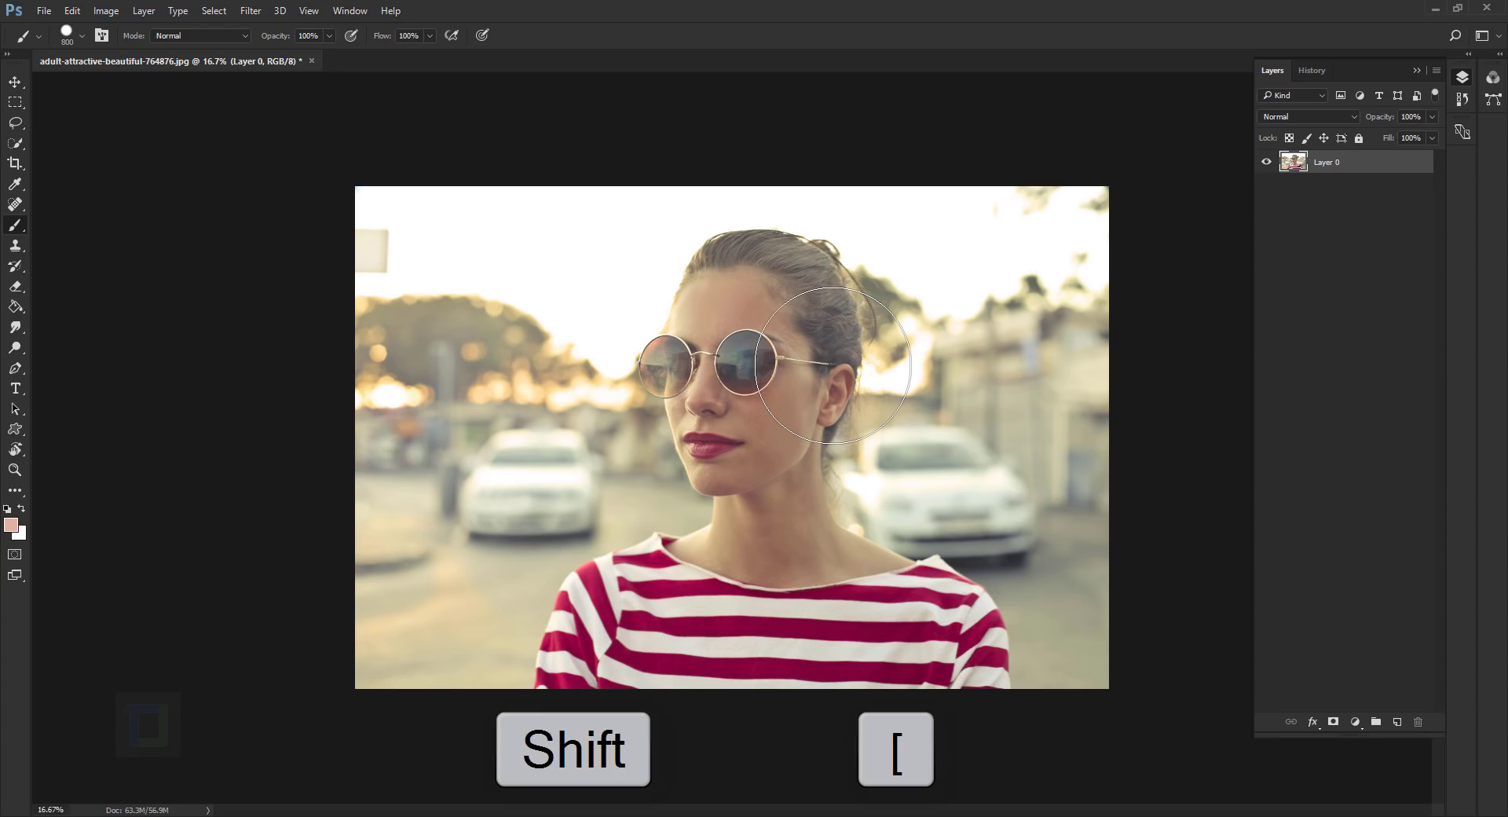
key(shift+bracketleft)
key(shift+bracketleft)
key(shift+bracketleft)
key(shift+bracketleft)
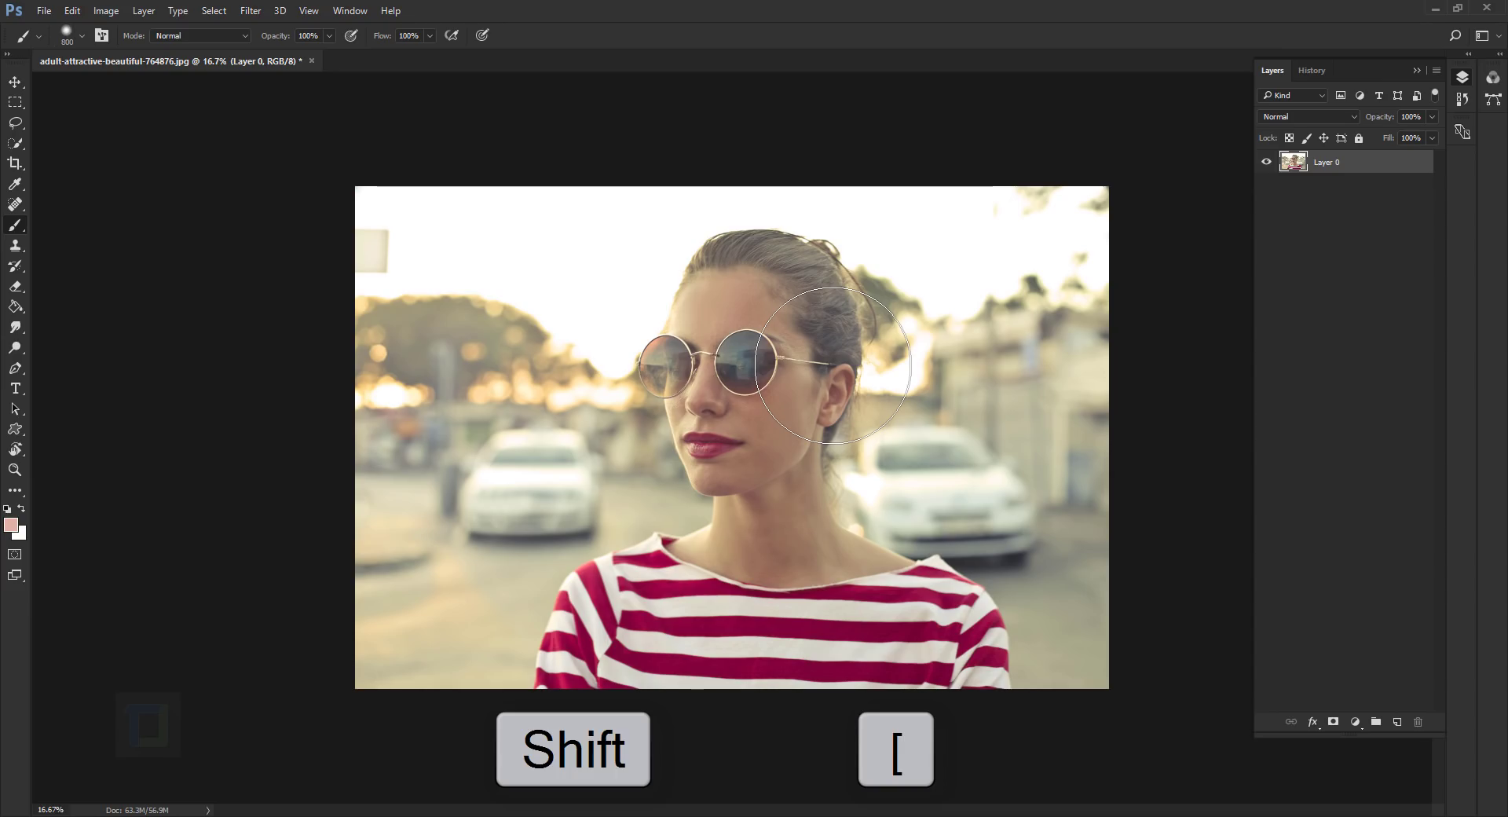
mouse_move(541, 315)
mouse_down()
mouse_move(549, 493)
mouse_move(521, 485)
mouse_move(489, 389)
mouse_up()
Harden the brush and paint a hard pink stroke across the neck and right background
key(shift)
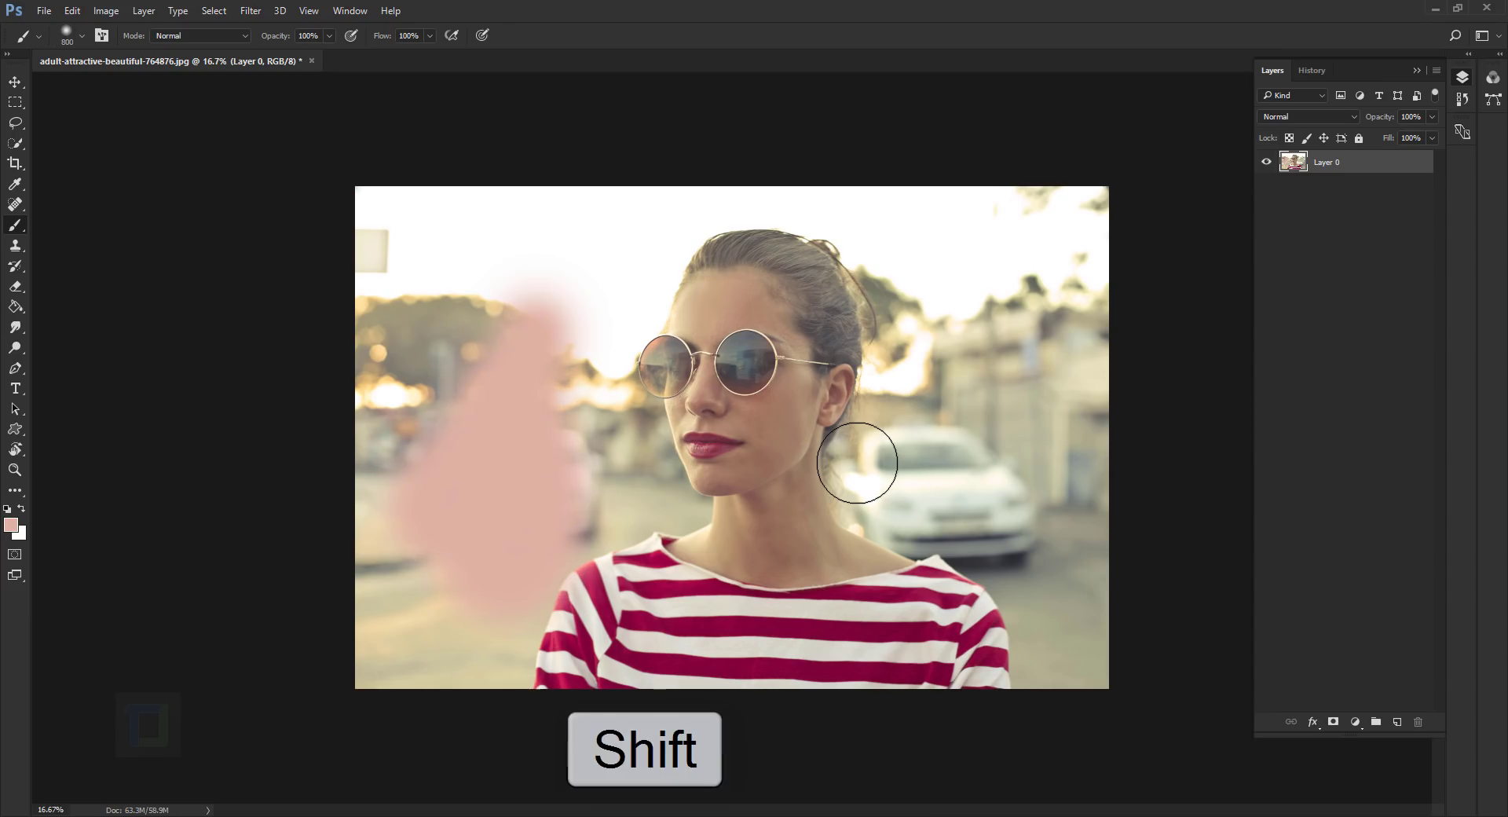
key(shift+bracketright)
key(shift+bracketright)
key(shift+bracketright)
key(shift+bracketright)
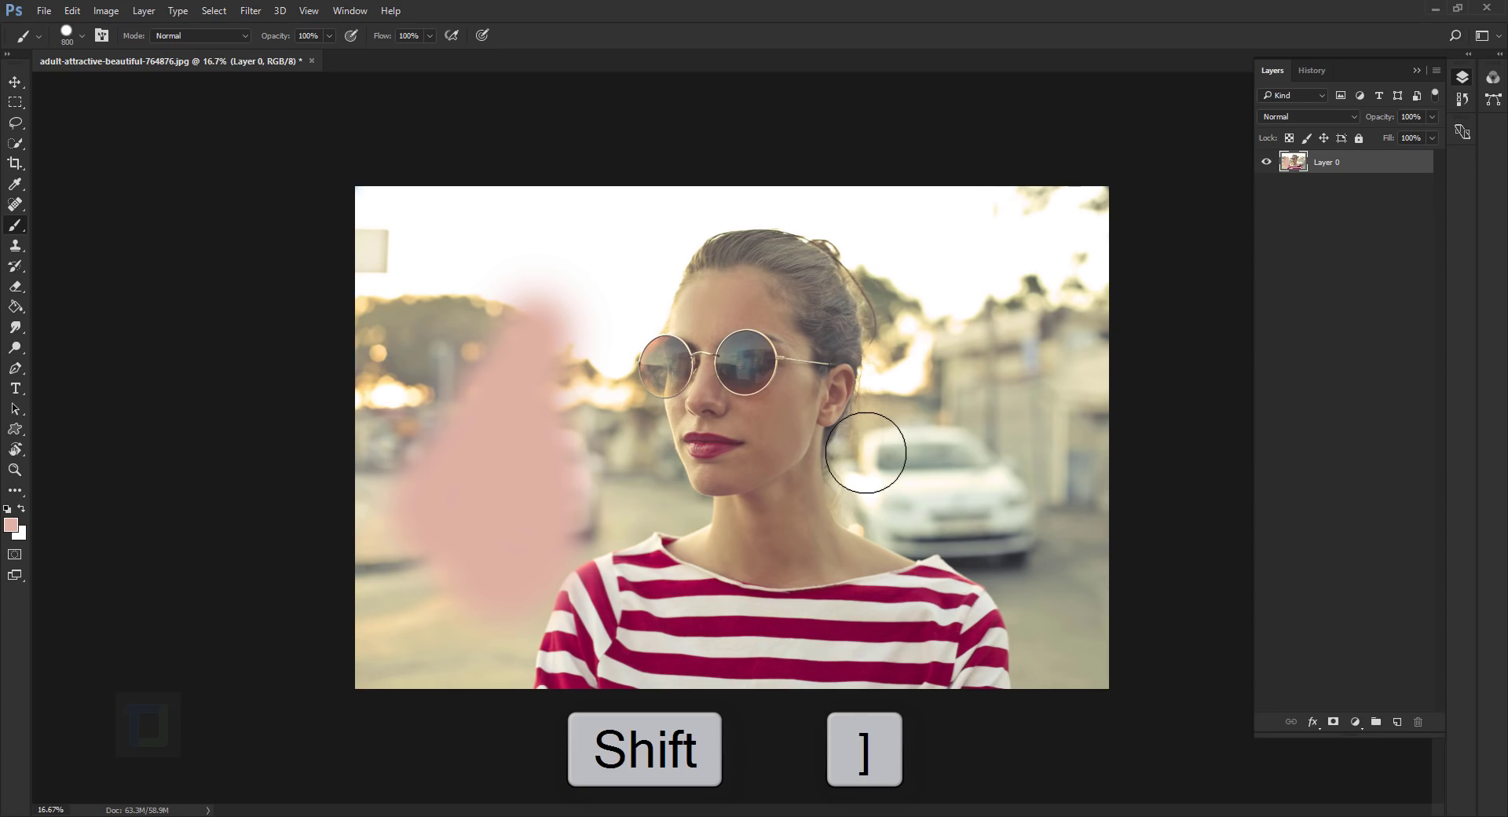
click(911, 338)
mouse_move(852, 469)
mouse_down()
mouse_move(902, 326)
mouse_move(859, 413)
mouse_up()
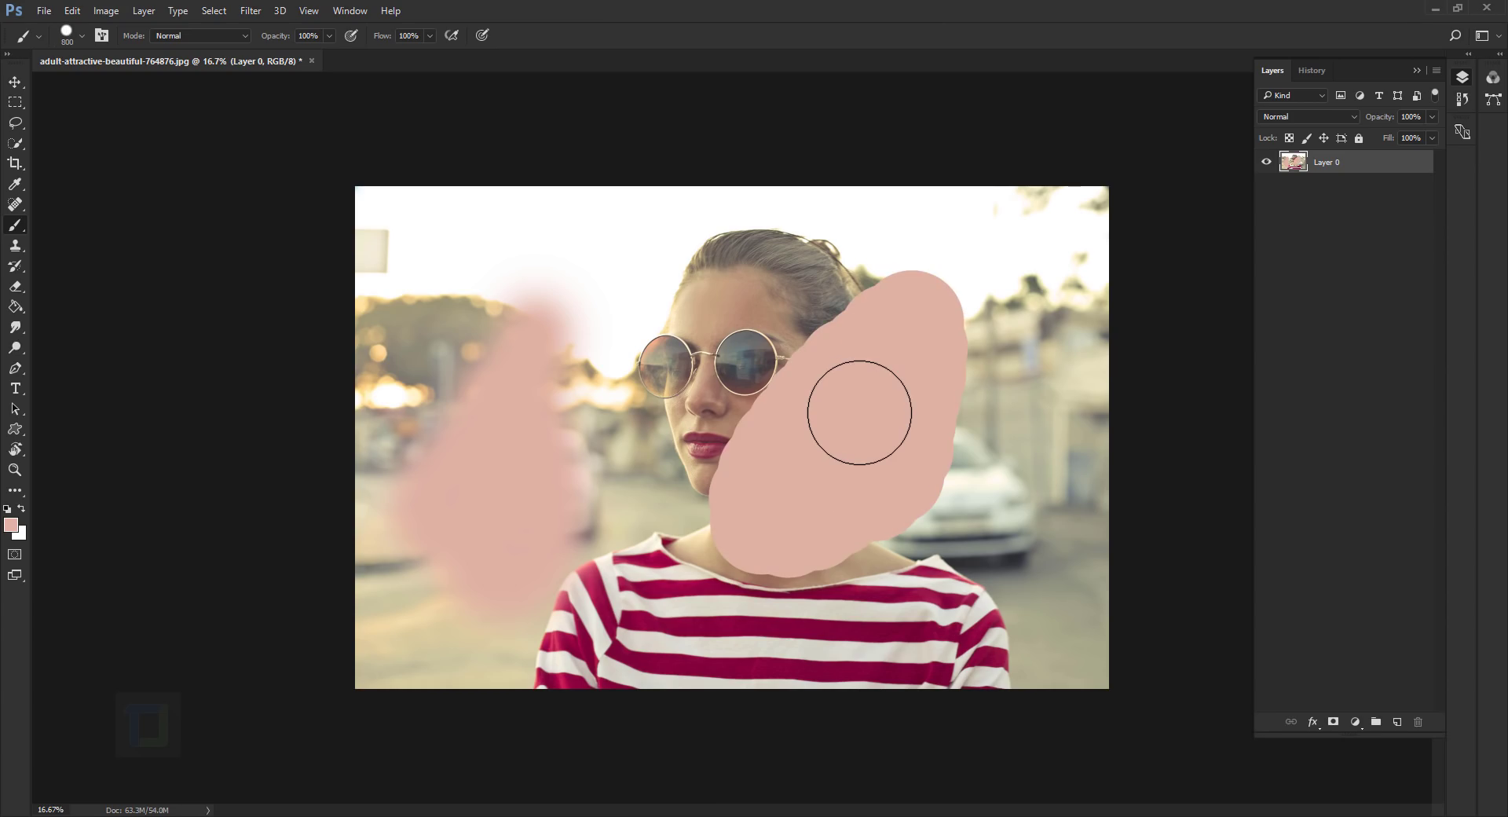
Undo the pink strokes, then Alt+right-drag on canvas to set 5% hardness and a 2252 px brush
key(ctrl+z)
key(ctrl+z)
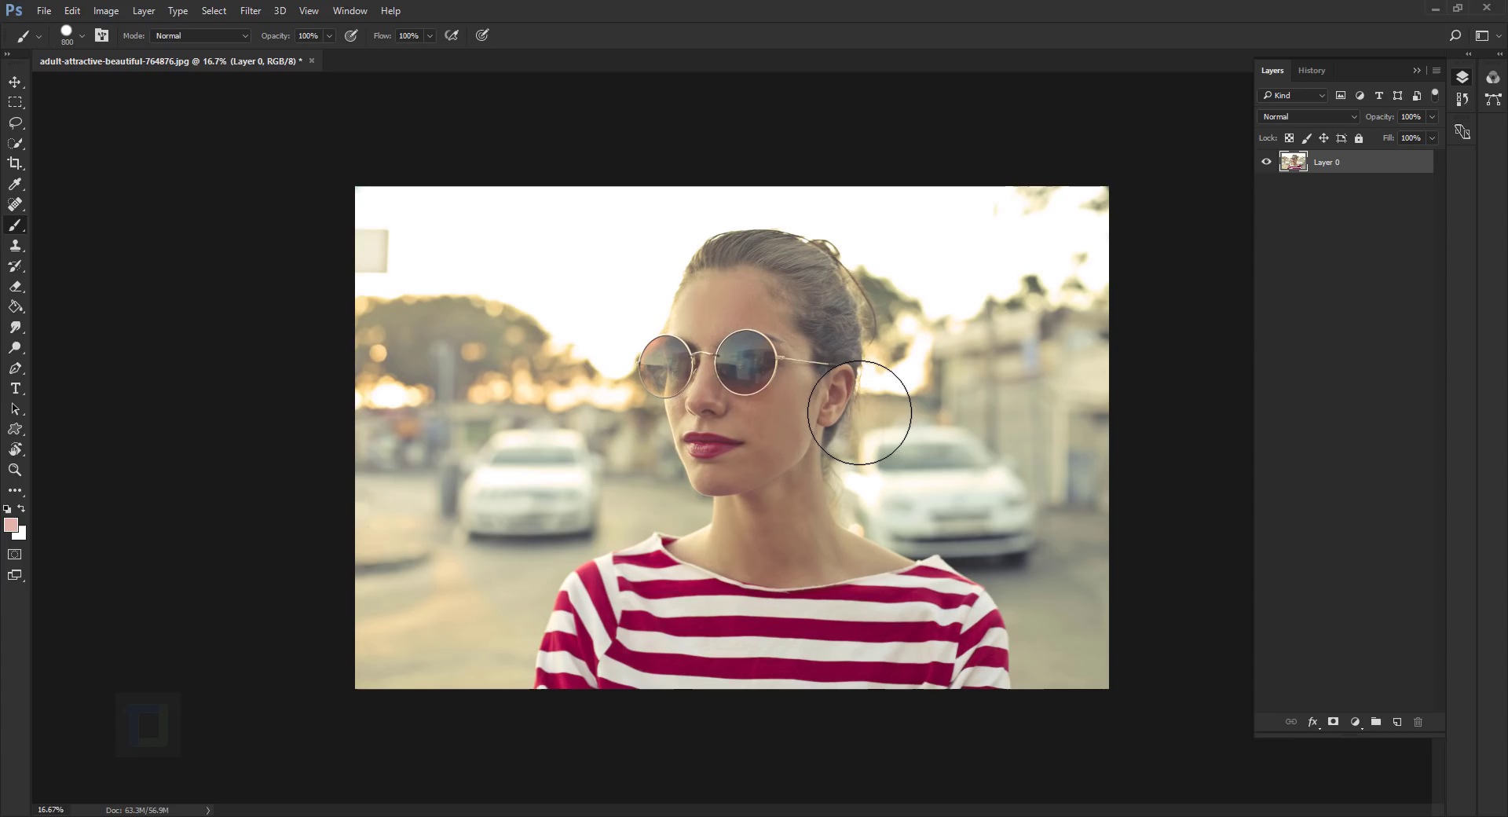
key(alt)
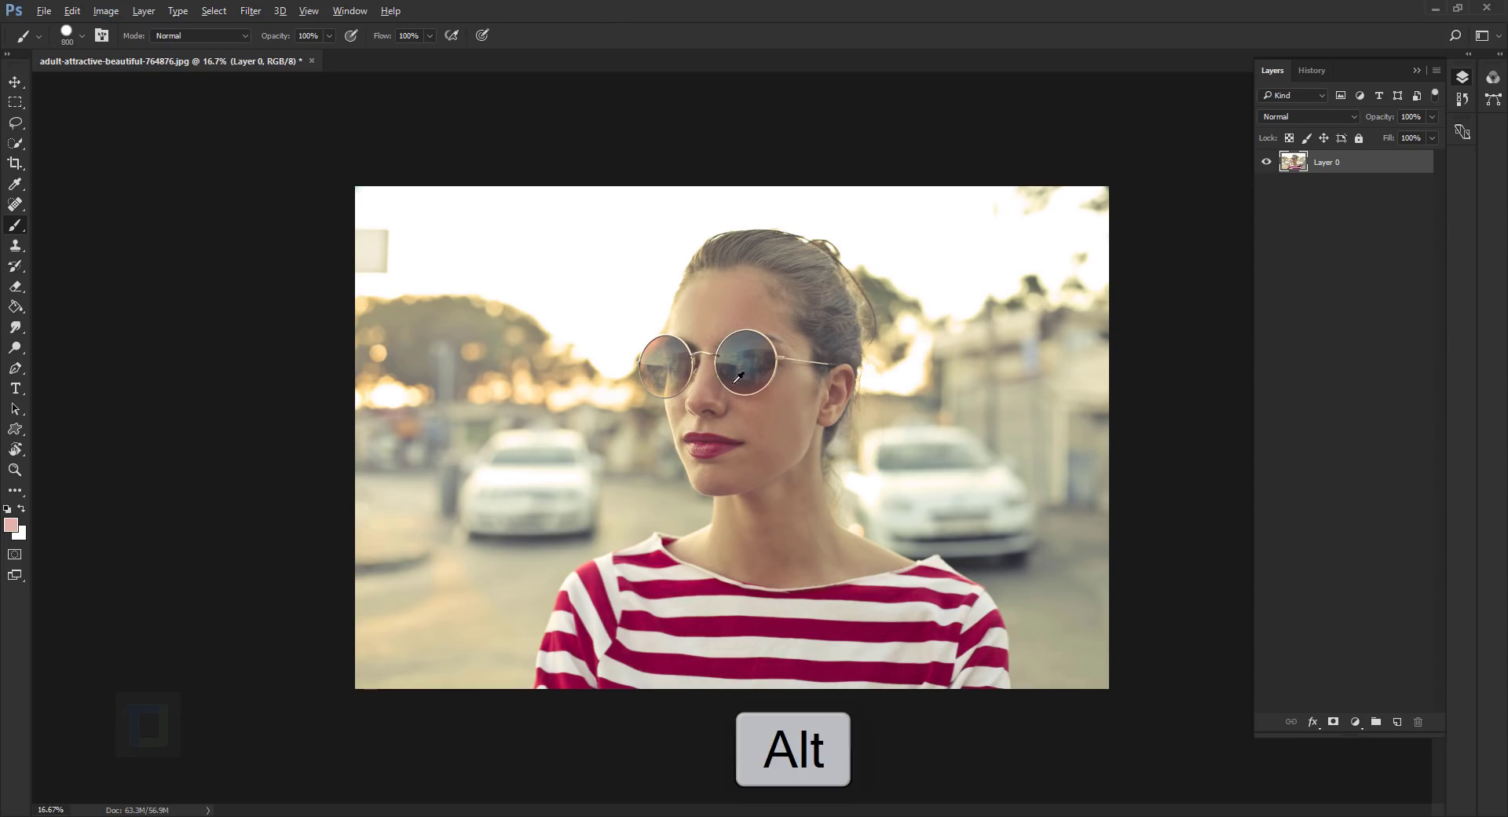
alt+right_click(517, 336)
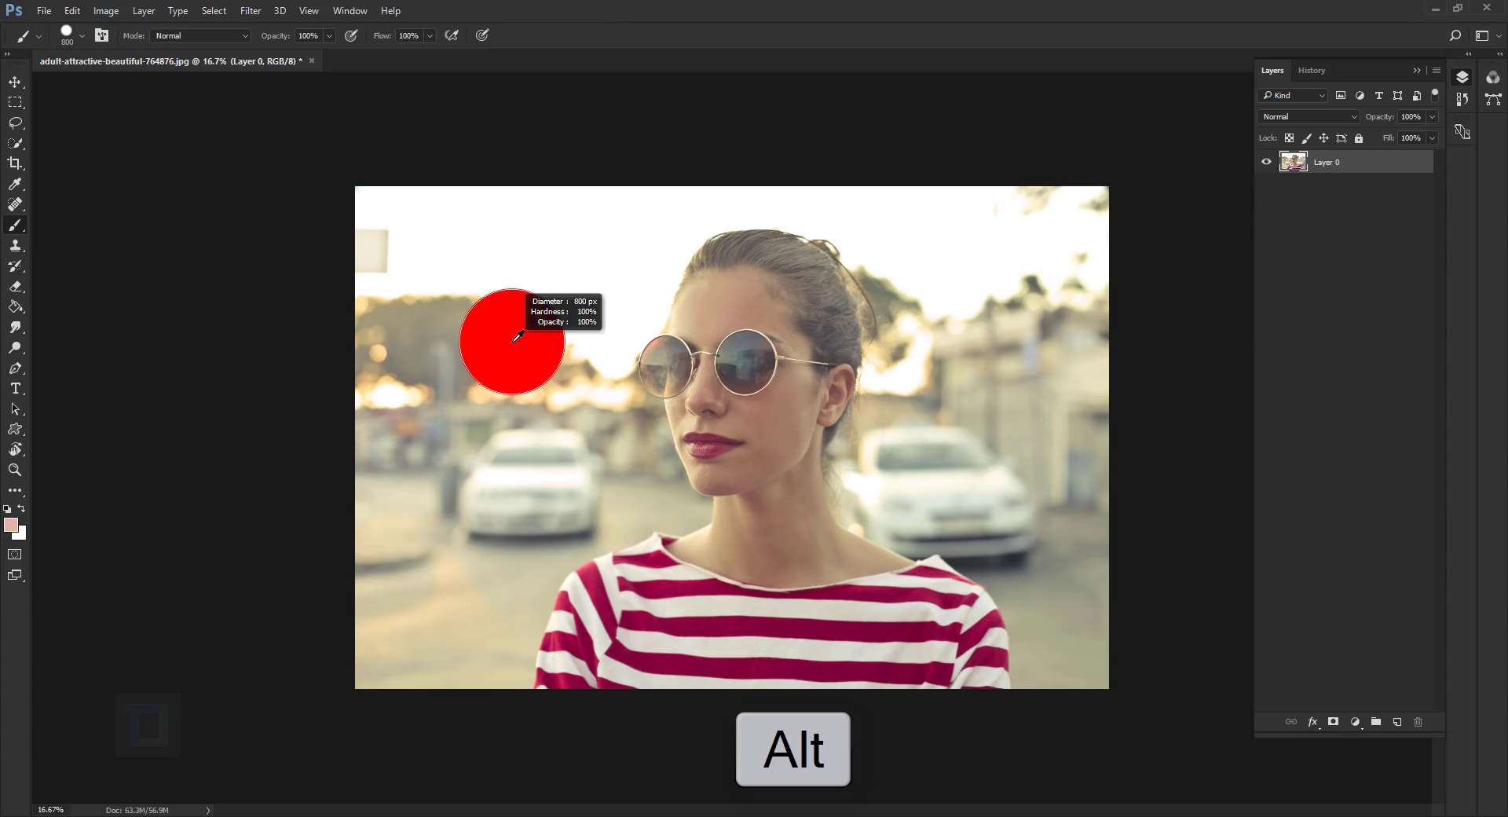
mouse_move(512, 340)
mouse_down()
mouse_move(538, 28)
mouse_move(524, 373)
mouse_move(460, 349)
mouse_move(627, 360)
mouse_up()
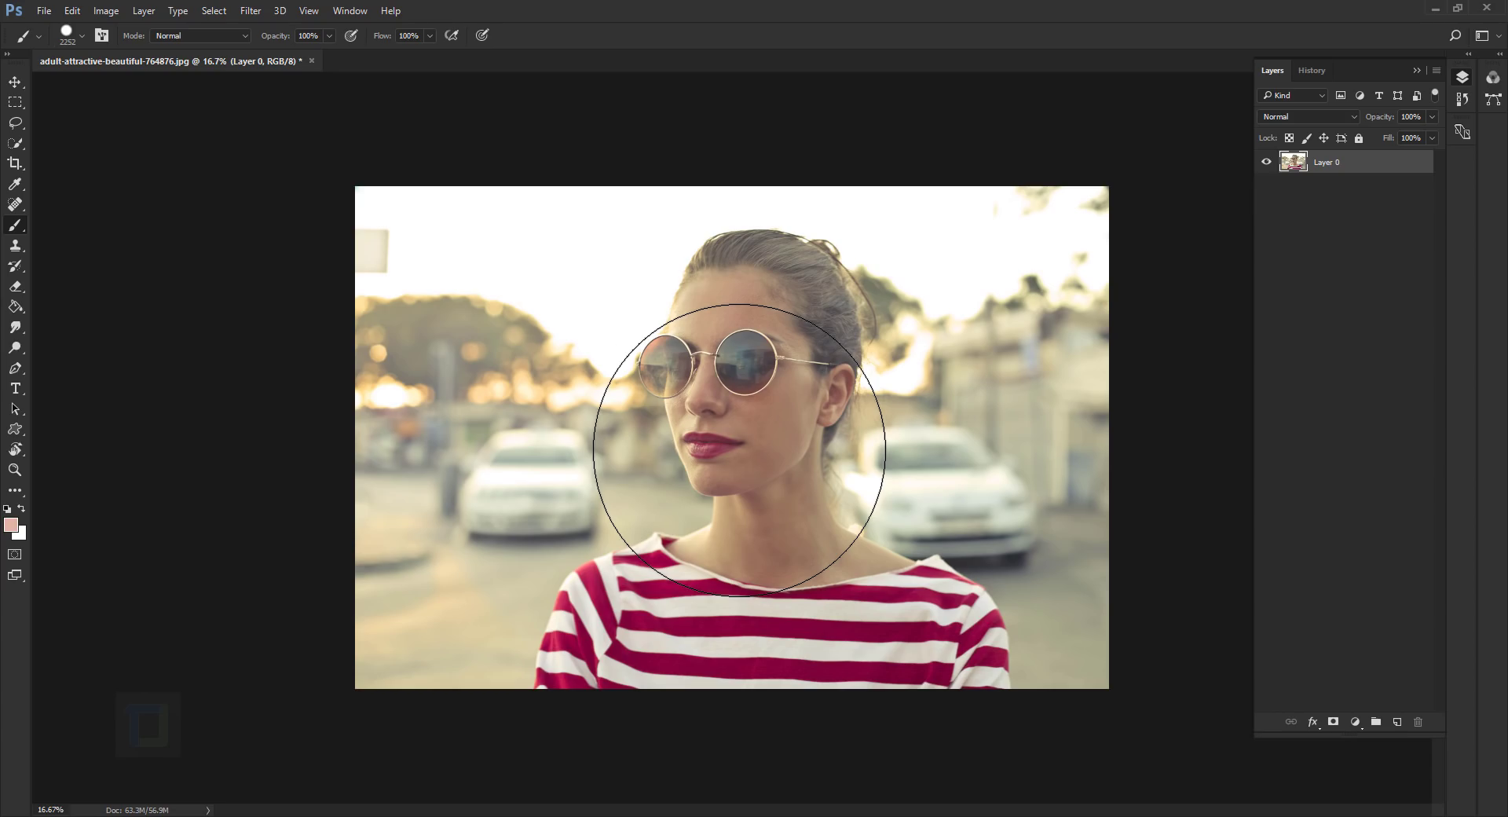
key(ctrl+t)
right_click(763, 333)
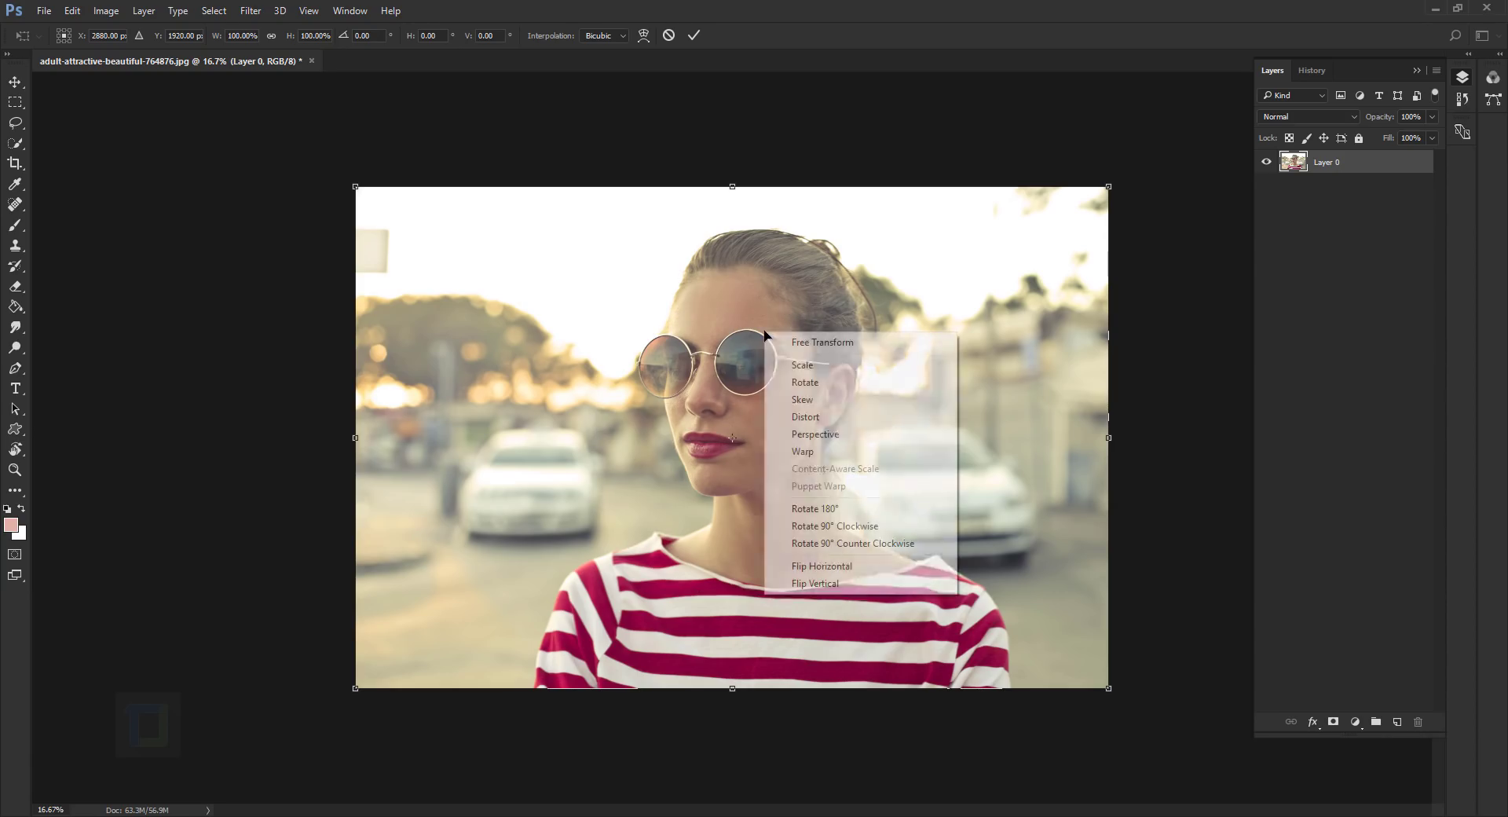
click(843, 525)
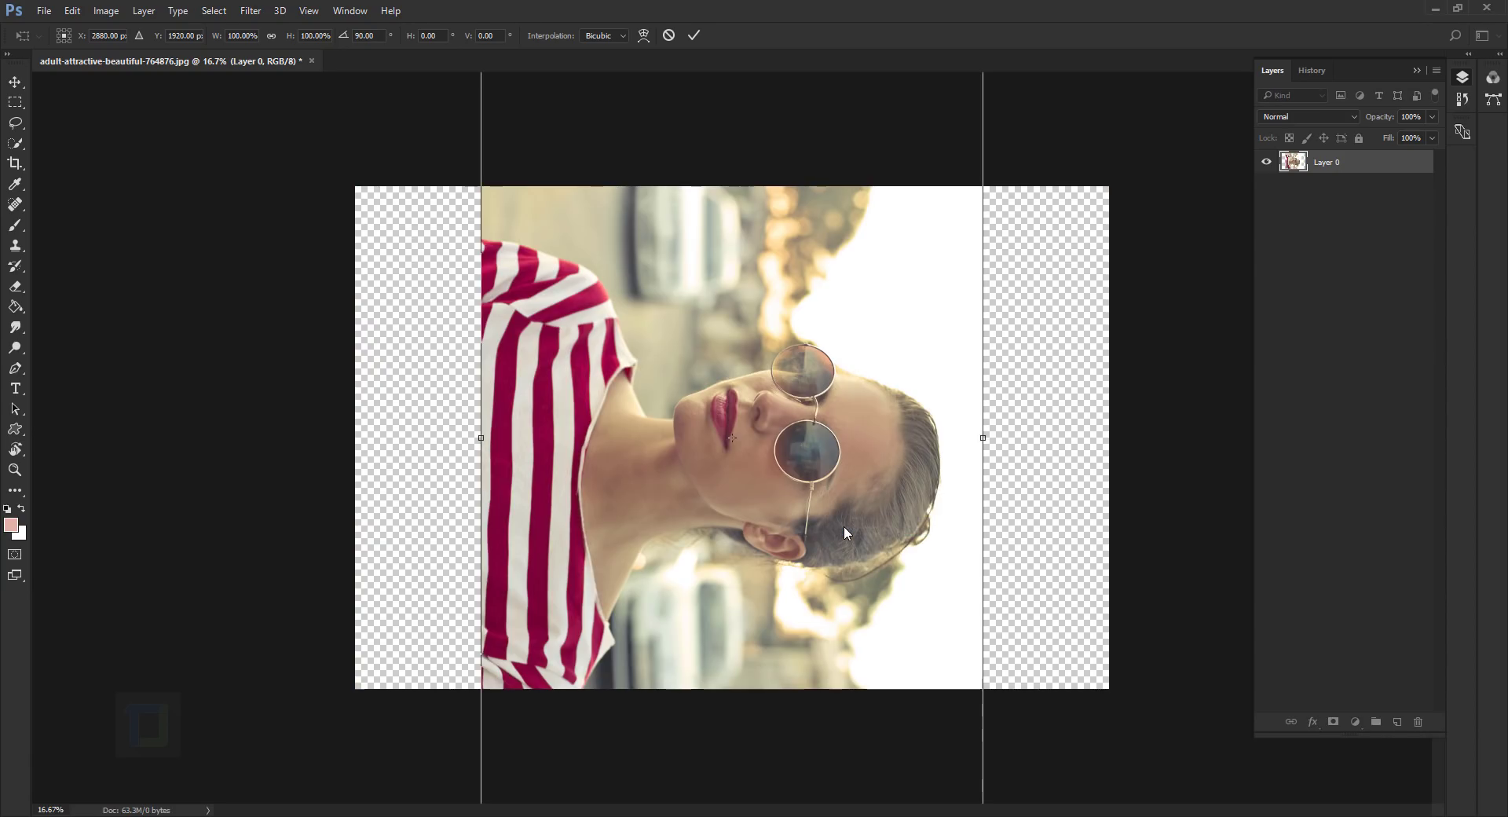
key(b)
key(ctrl+z)
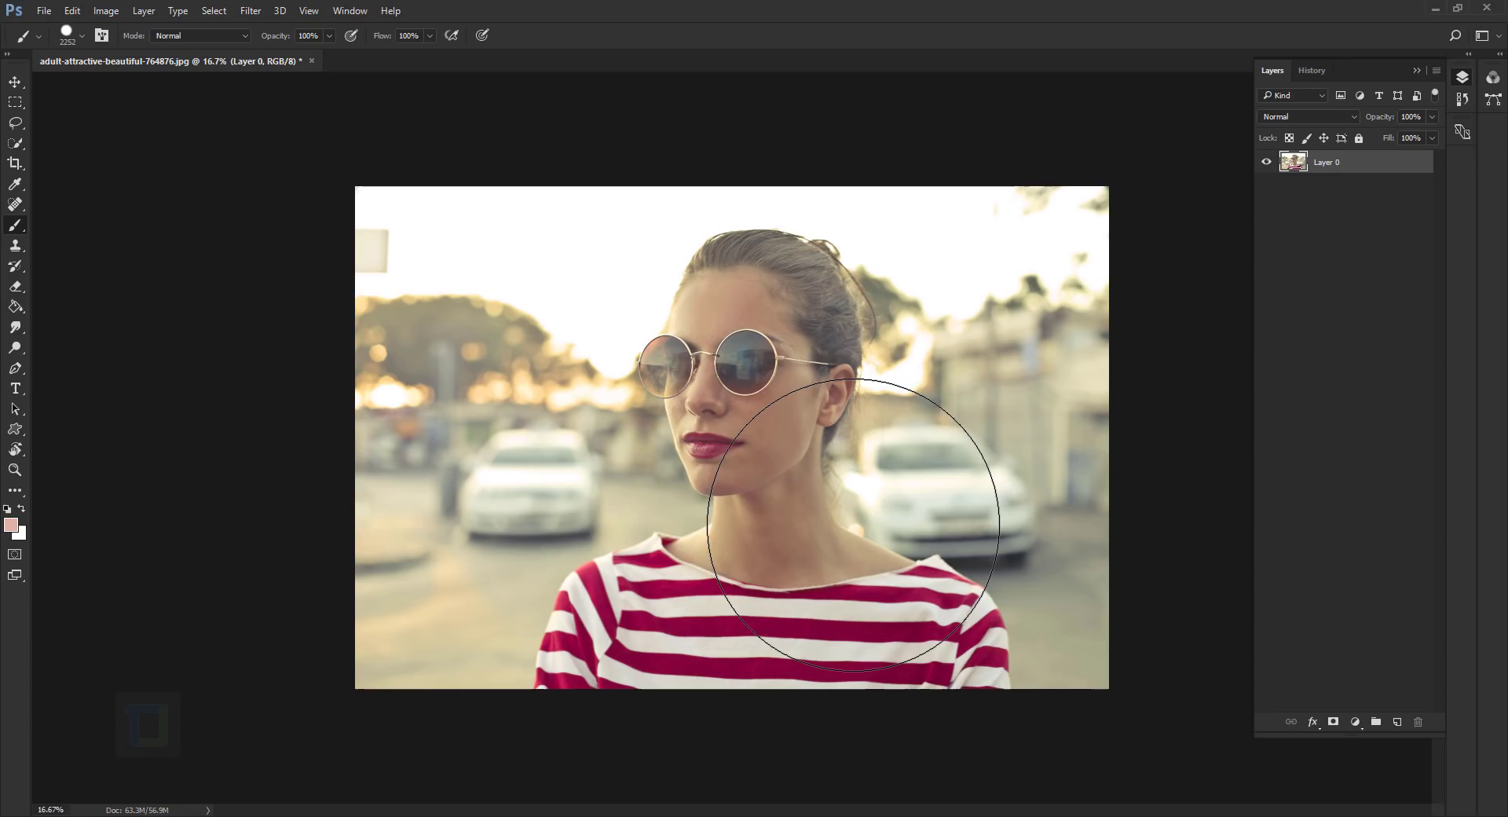
Tilt the canvas view, then fill Layer 0 with white
key(r)
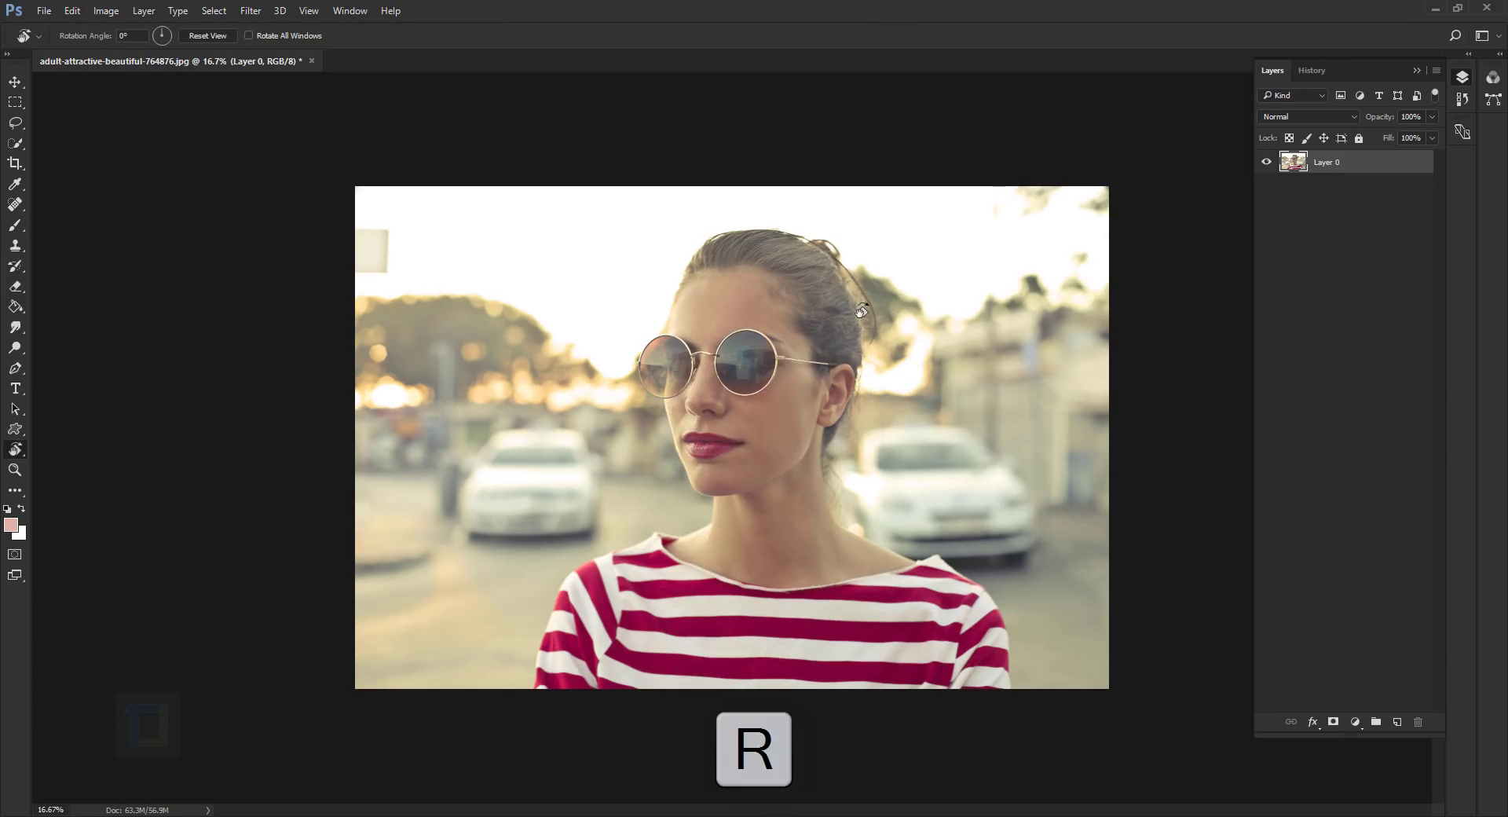
mouse_move(881, 275)
mouse_down()
mouse_move(761, 219)
mouse_move(797, 228)
mouse_move(684, 223)
mouse_move(841, 288)
mouse_move(732, 266)
mouse_up()
key(b)
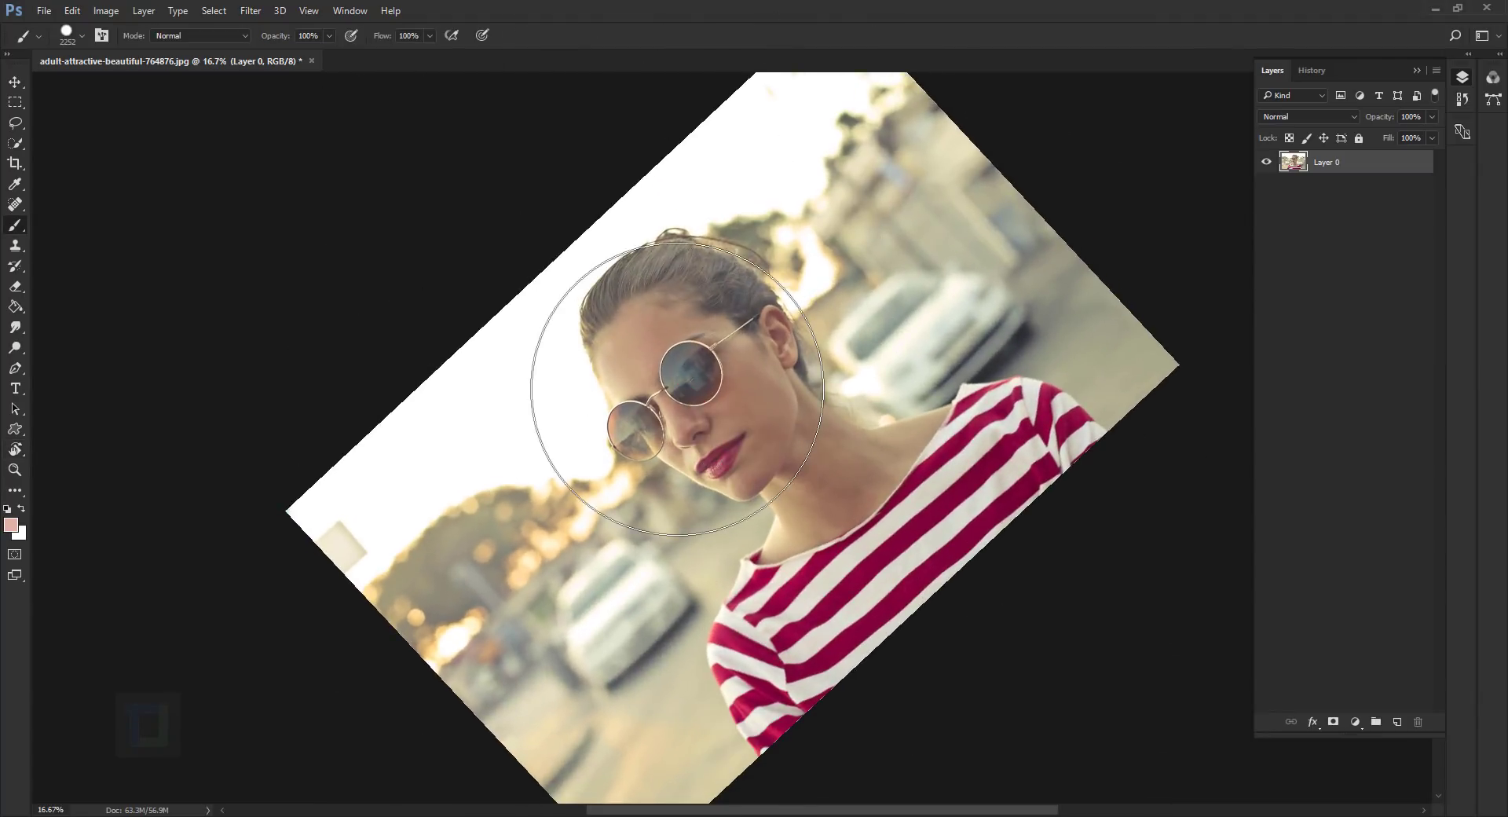
key(ctrl+BackSpace)
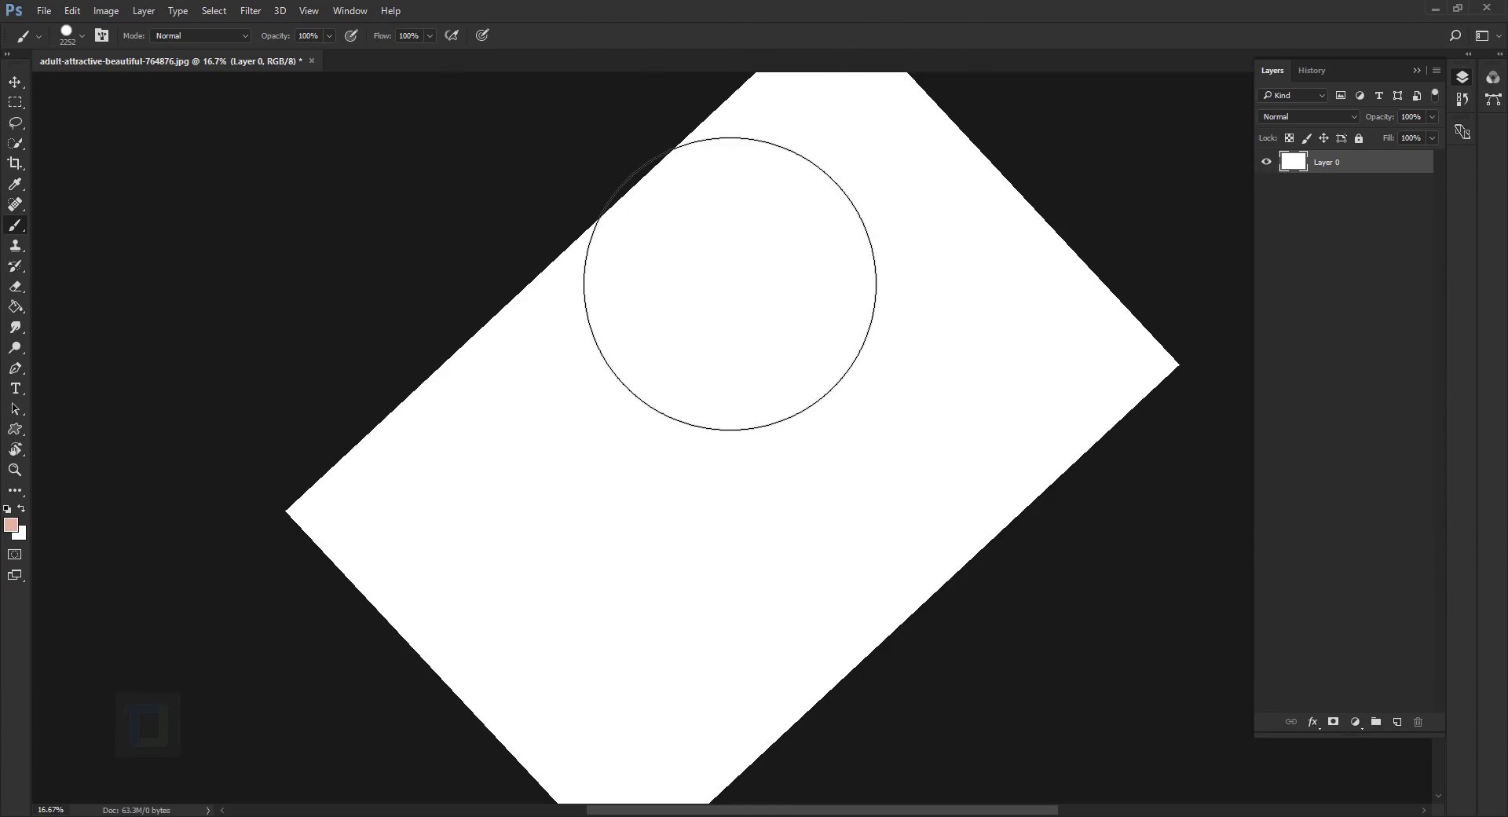
Paint a large looping pink stroke with a smaller brush, then reset the view upright
key(bracketleft)
key(bracketleft)
key(bracketleft)
key(bracketleft)
key(bracketleft)
key(bracketleft)
key(bracketleft)
key(bracketleft)
key(bracketleft)
key(bracketleft)
key(bracketleft)
key(bracketleft)
key(bracketleft)
key(bracketleft)
key(bracketleft)
key(bracketleft)
drag(539, 398, 583, 305)
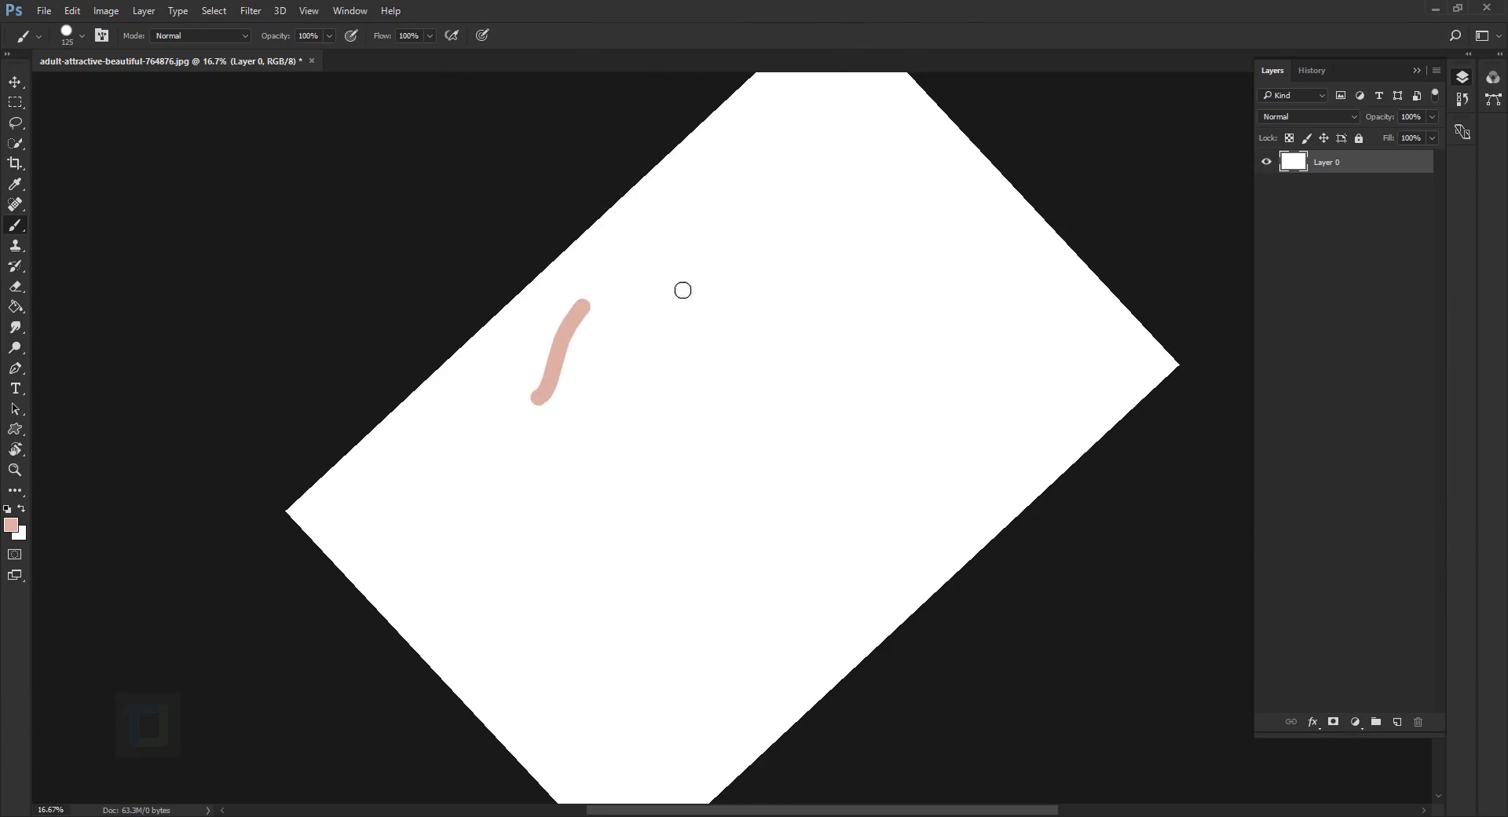
mouse_move(683, 289)
mouse_down()
mouse_move(596, 366)
mouse_move(659, 479)
mouse_up()
key(r)
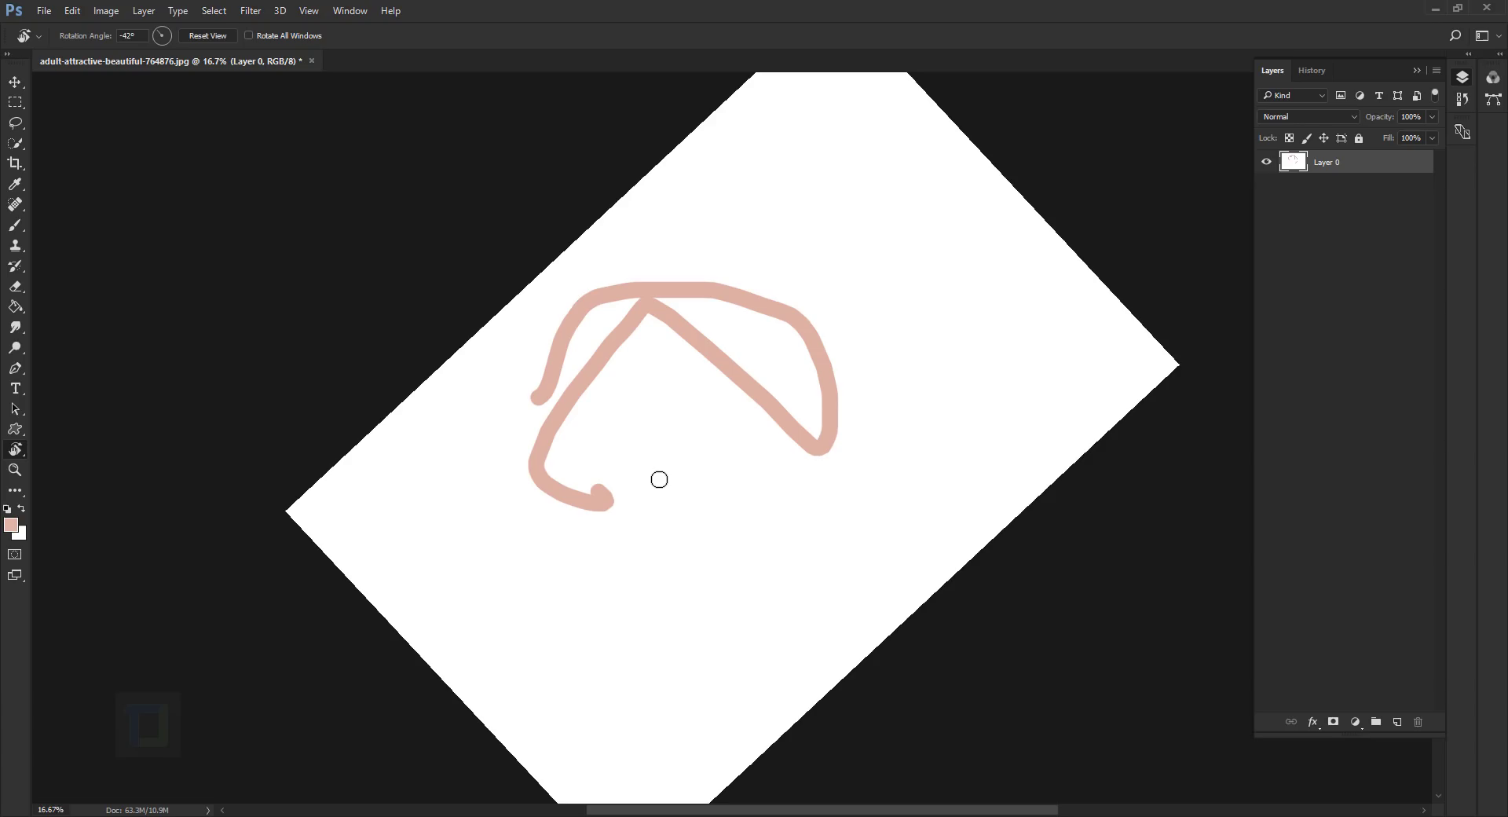
click(216, 36)
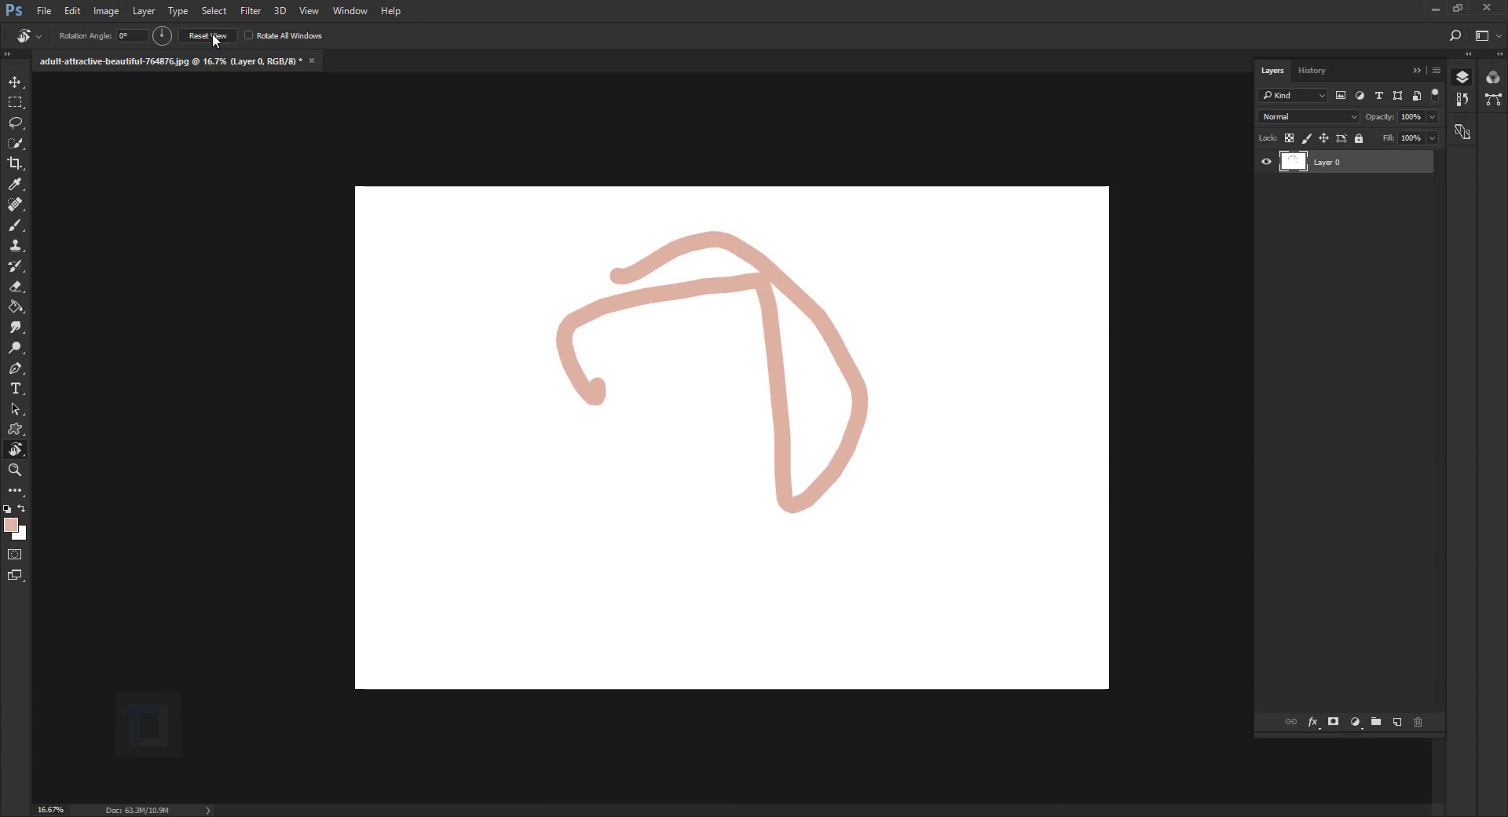
Rotate the canvas view sideways in fixed steps, then back to nearly upright with Rotate View
key(b)
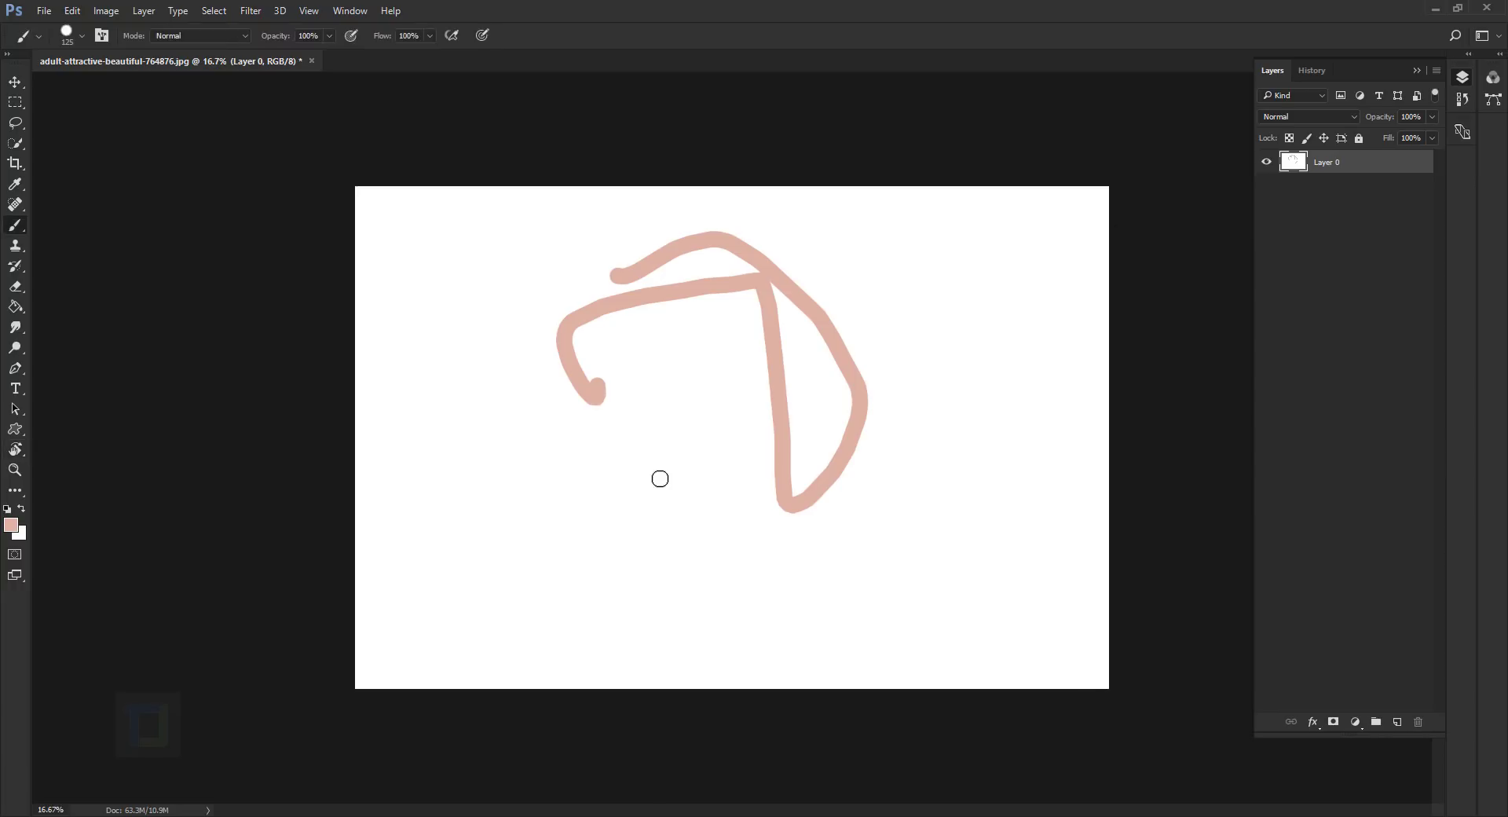
key(r)
key(shift)
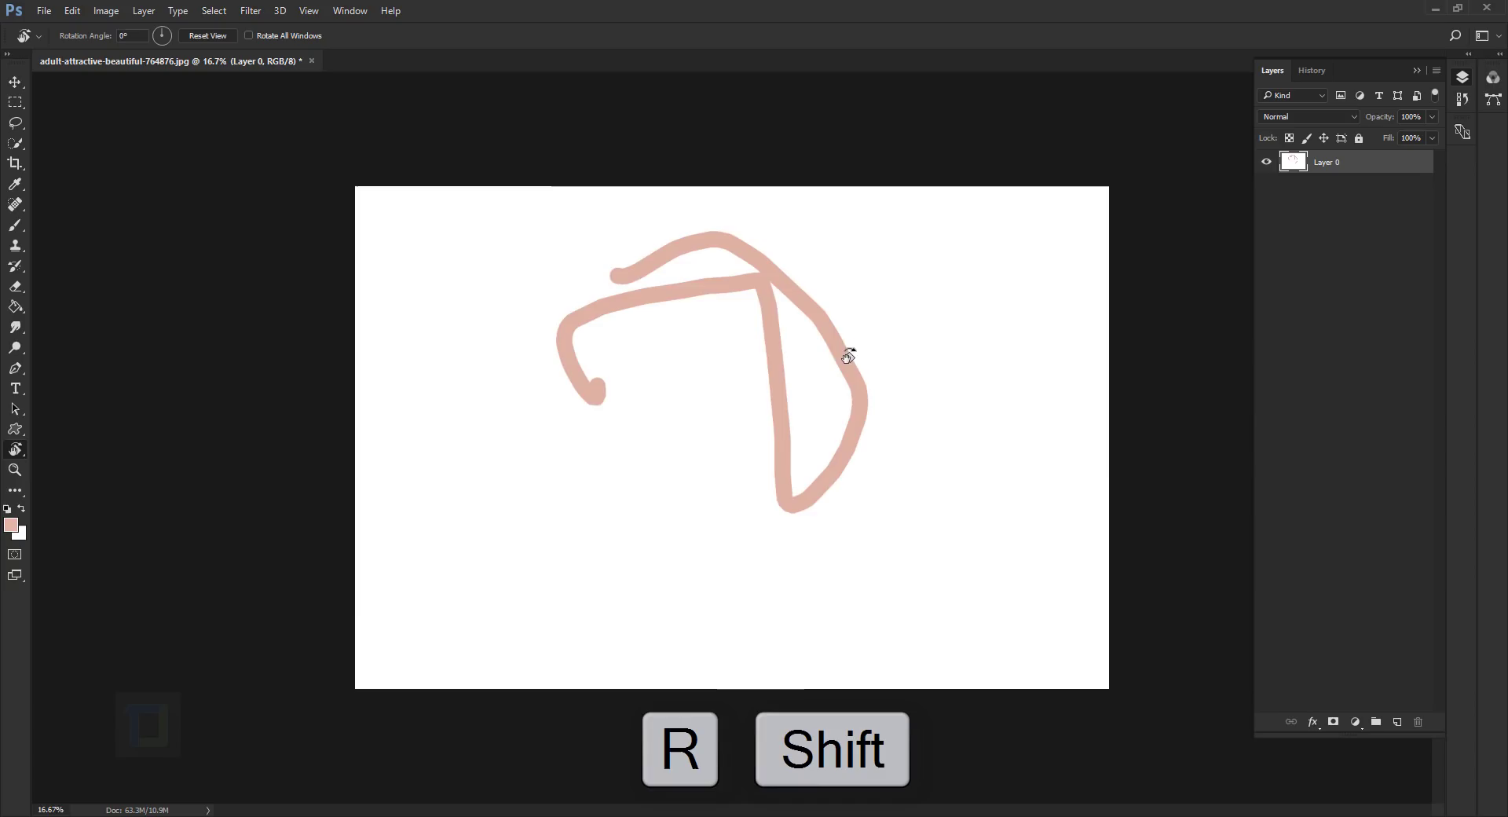
drag(849, 356, 613, 280)
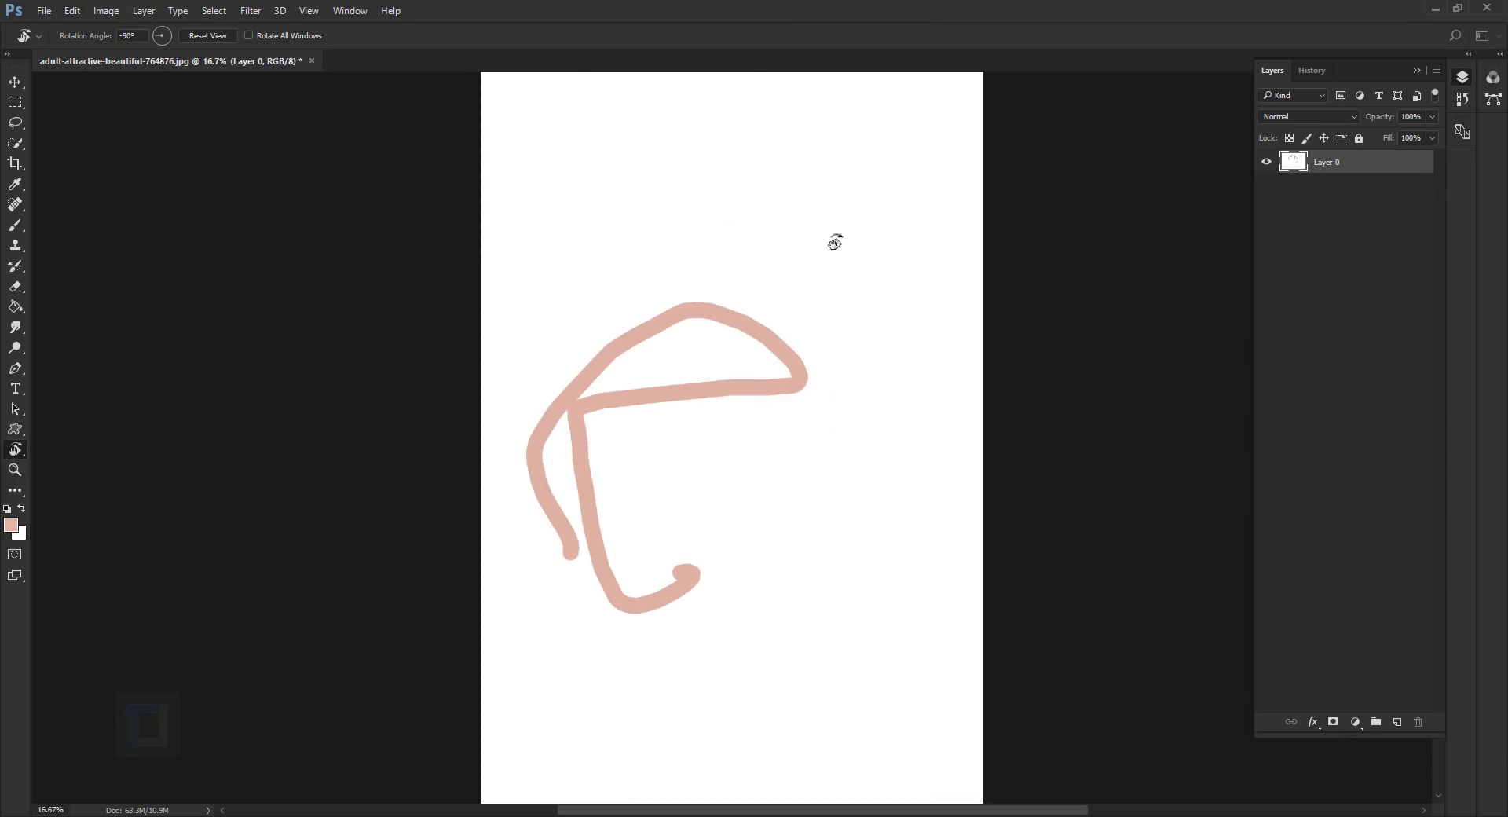
key(b)
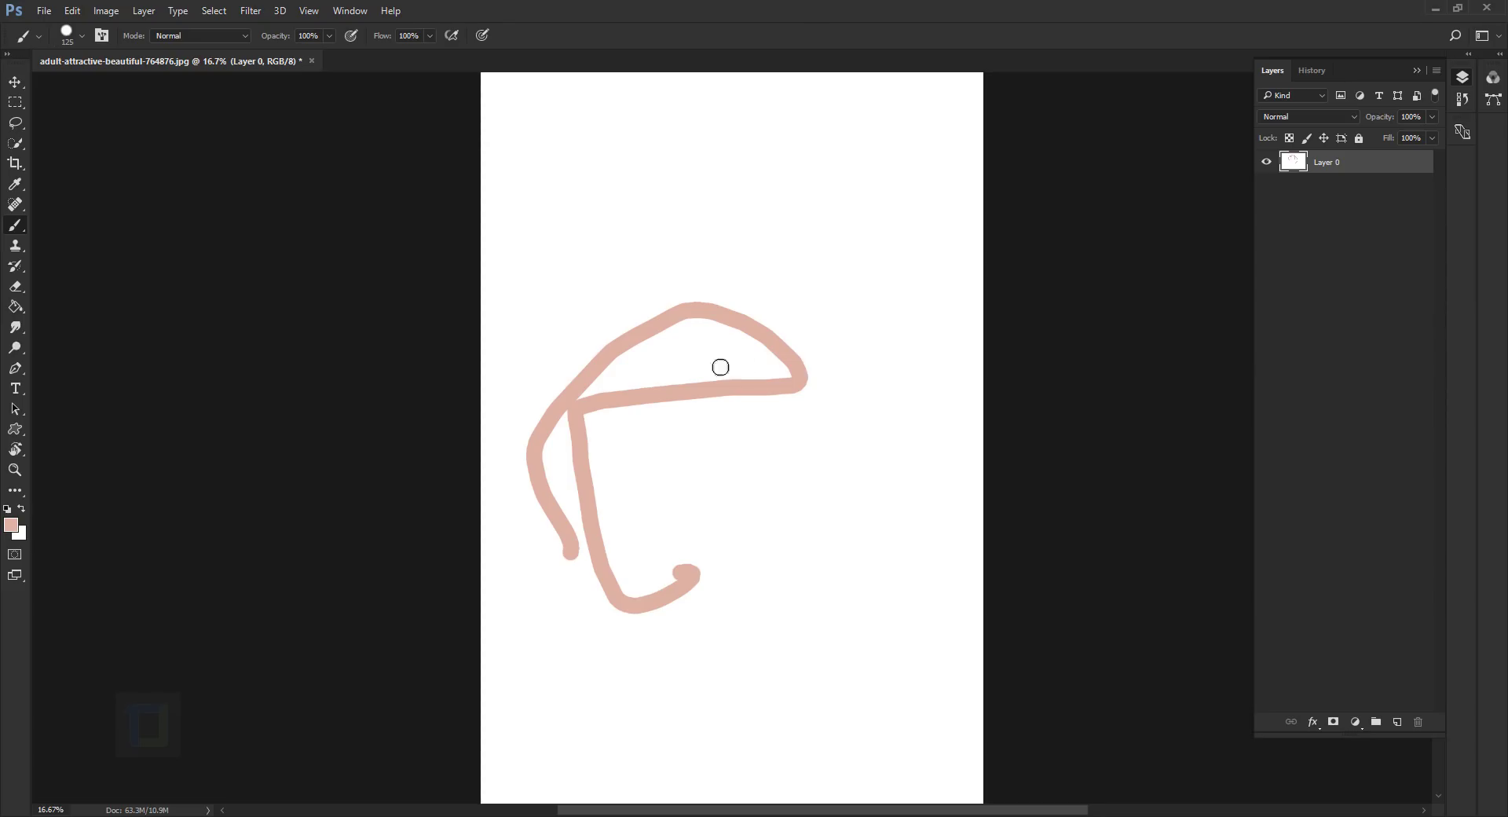
click(14, 449)
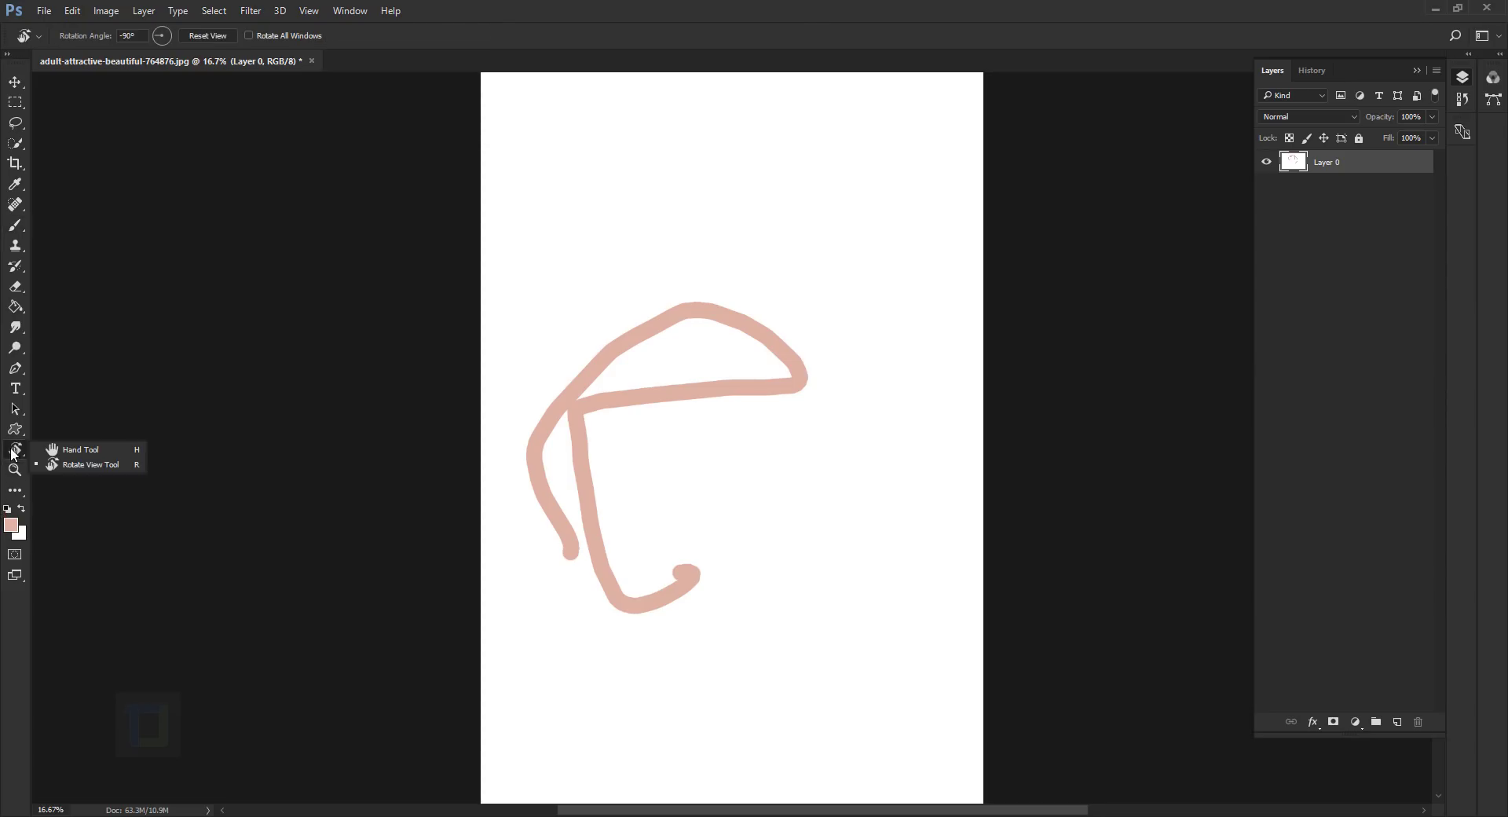
click(90, 464)
drag(723, 167, 822, 428)
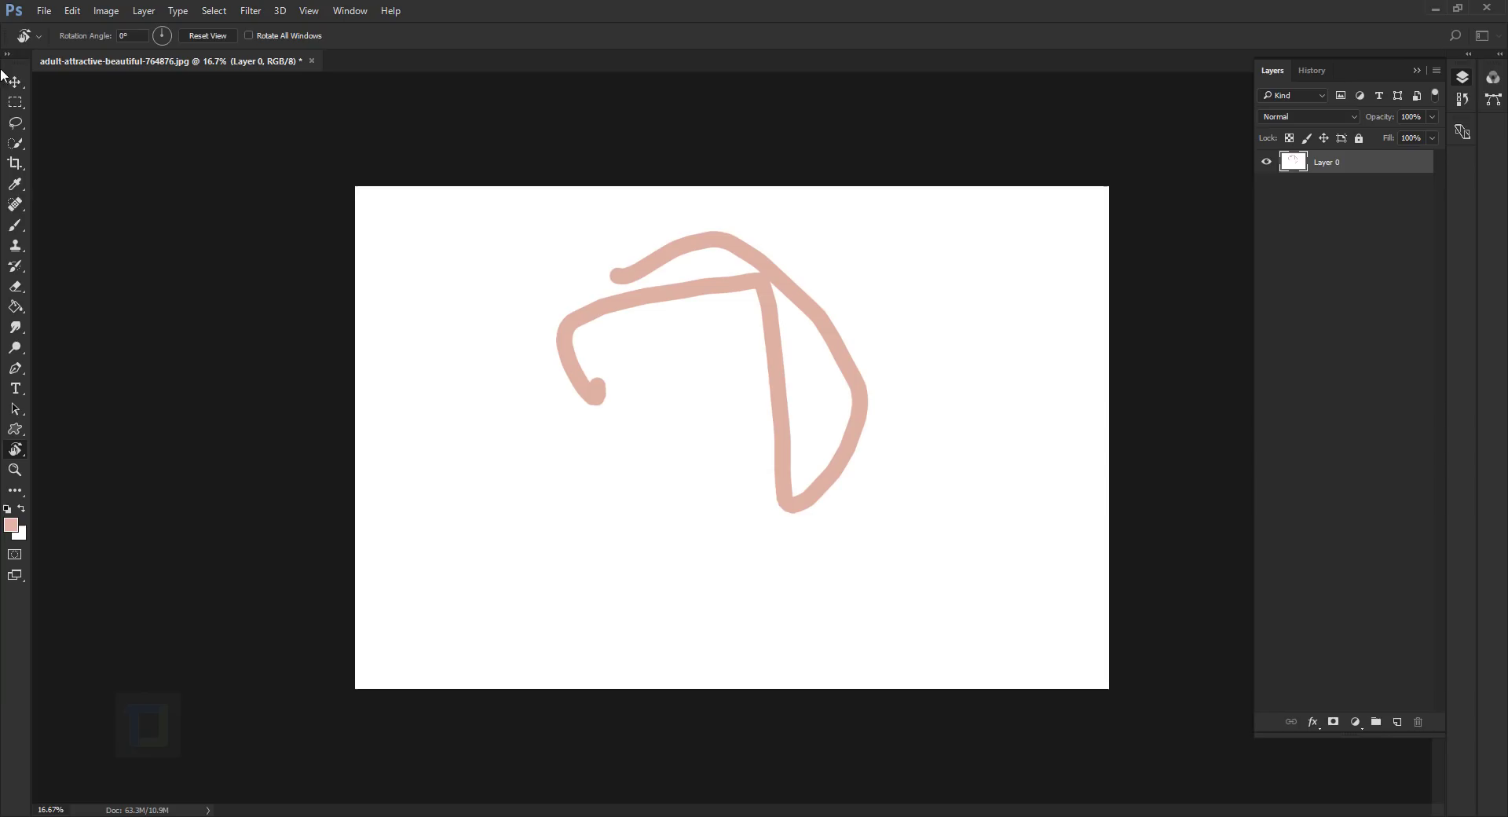
Switch to Eyedropper and back to Brush, then hold R to tilt the view temporarily
click(14, 186)
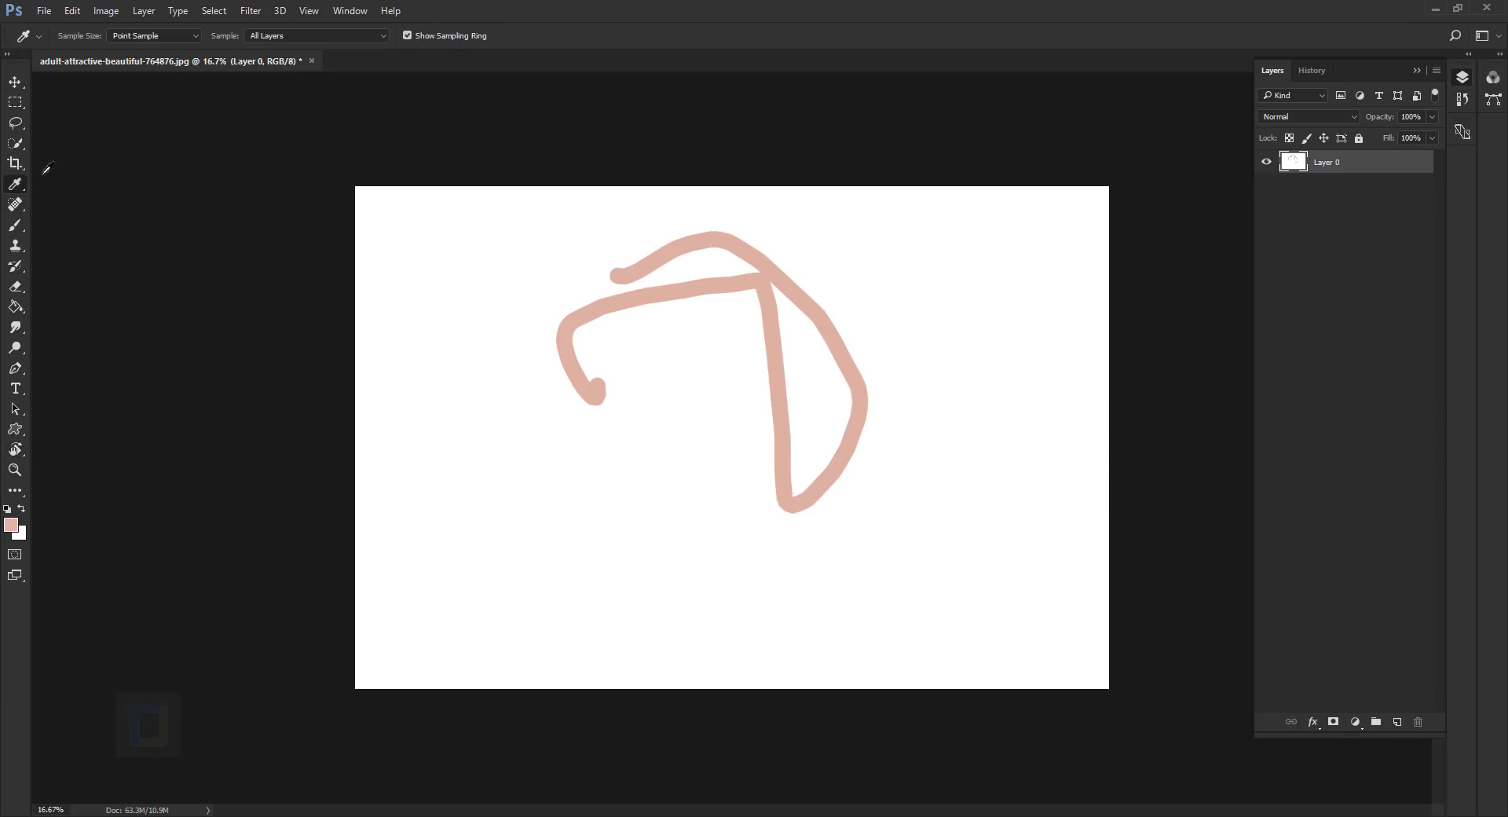
click(14, 226)
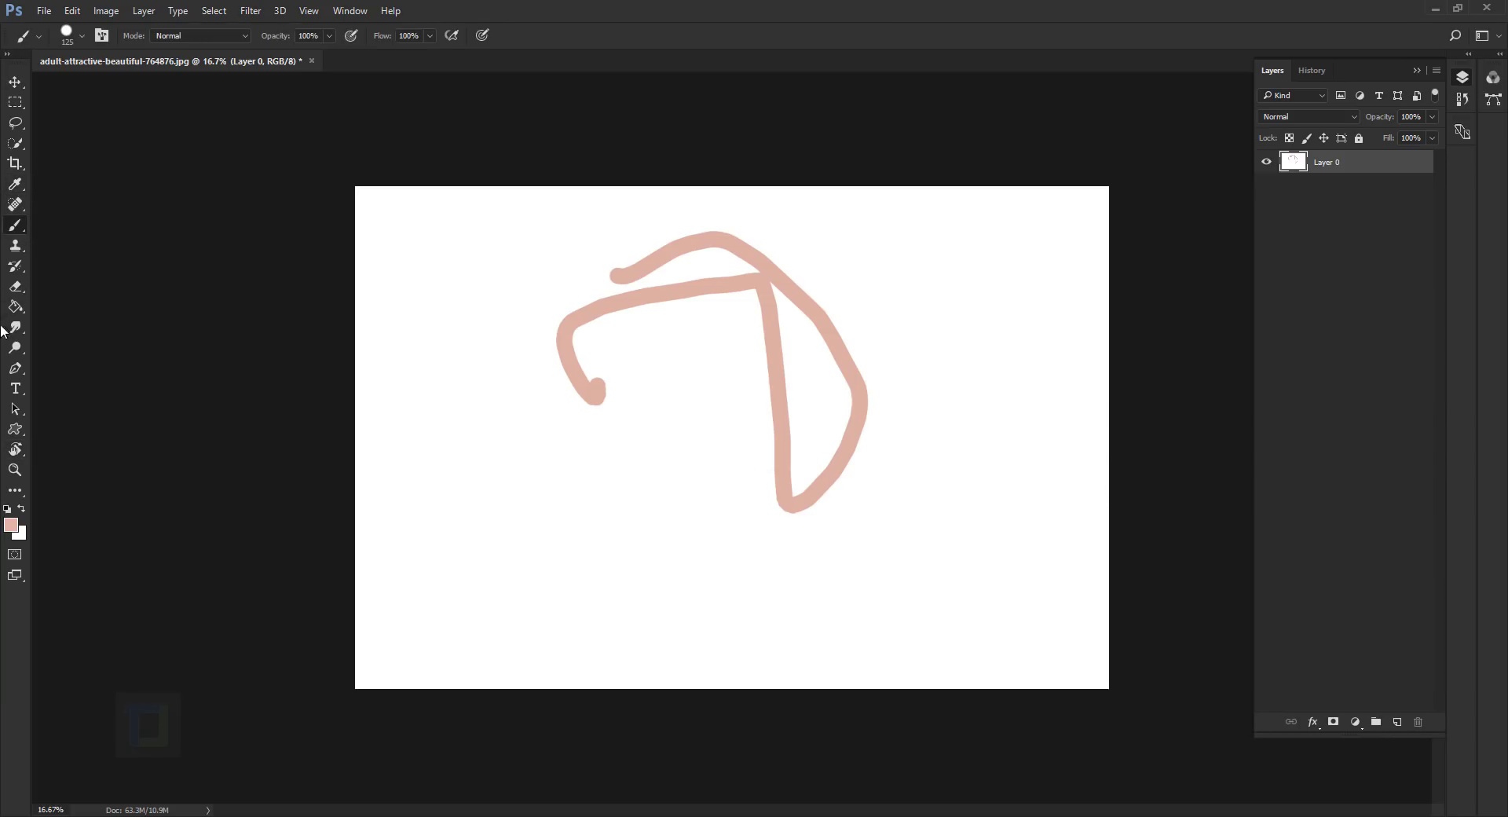
key(r)
mouse_move(892, 370)
mouse_down()
mouse_move(665, 264)
mouse_move(693, 286)
mouse_up()
key(r)
drag(880, 346, 640, 286)
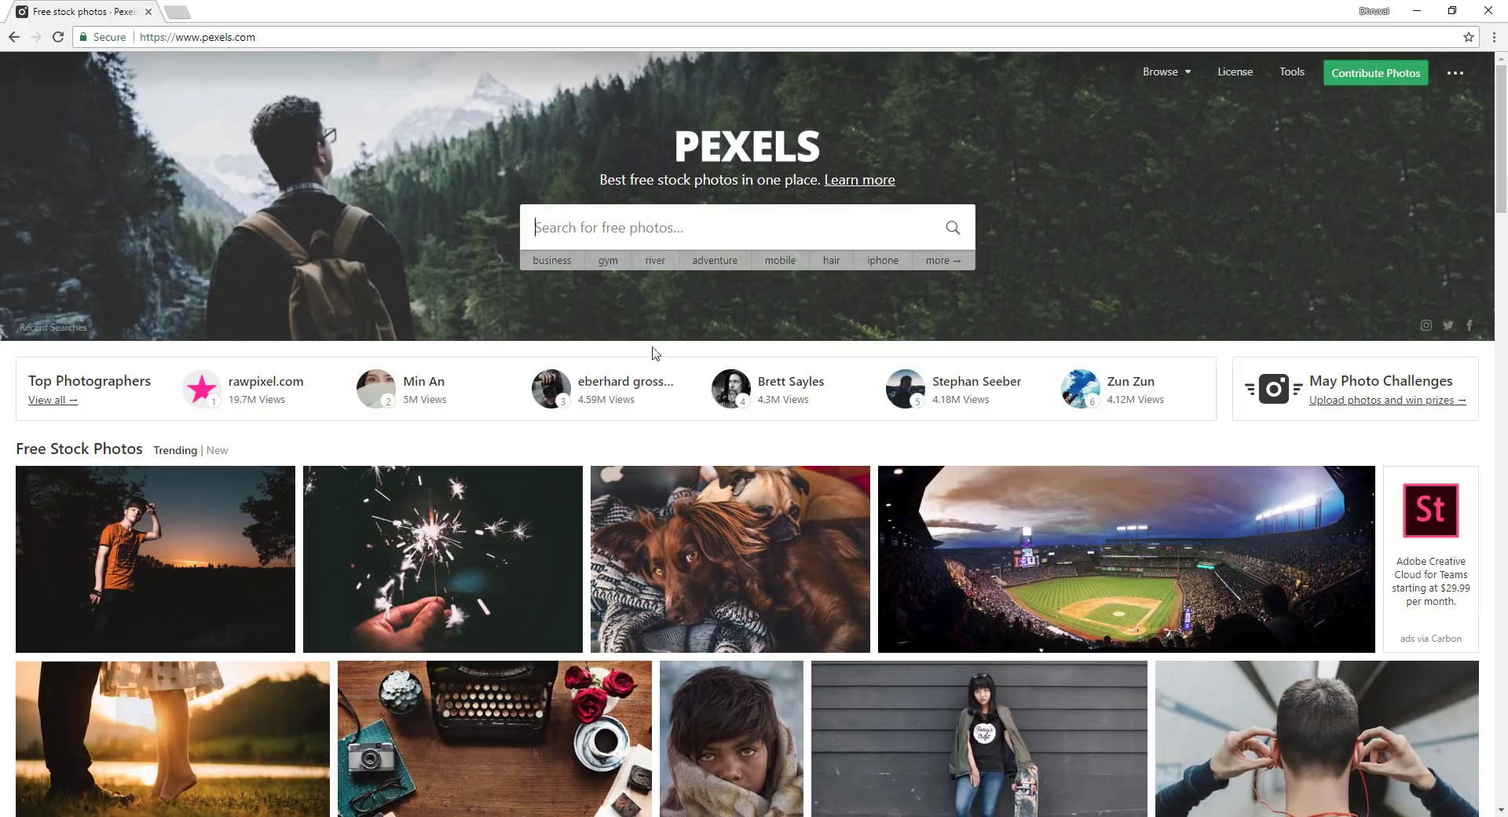
Search Pexels for 'moon' and download the grey full moon photo
scroll(643, 357, down, 1)
click(658, 129)
text(moon)
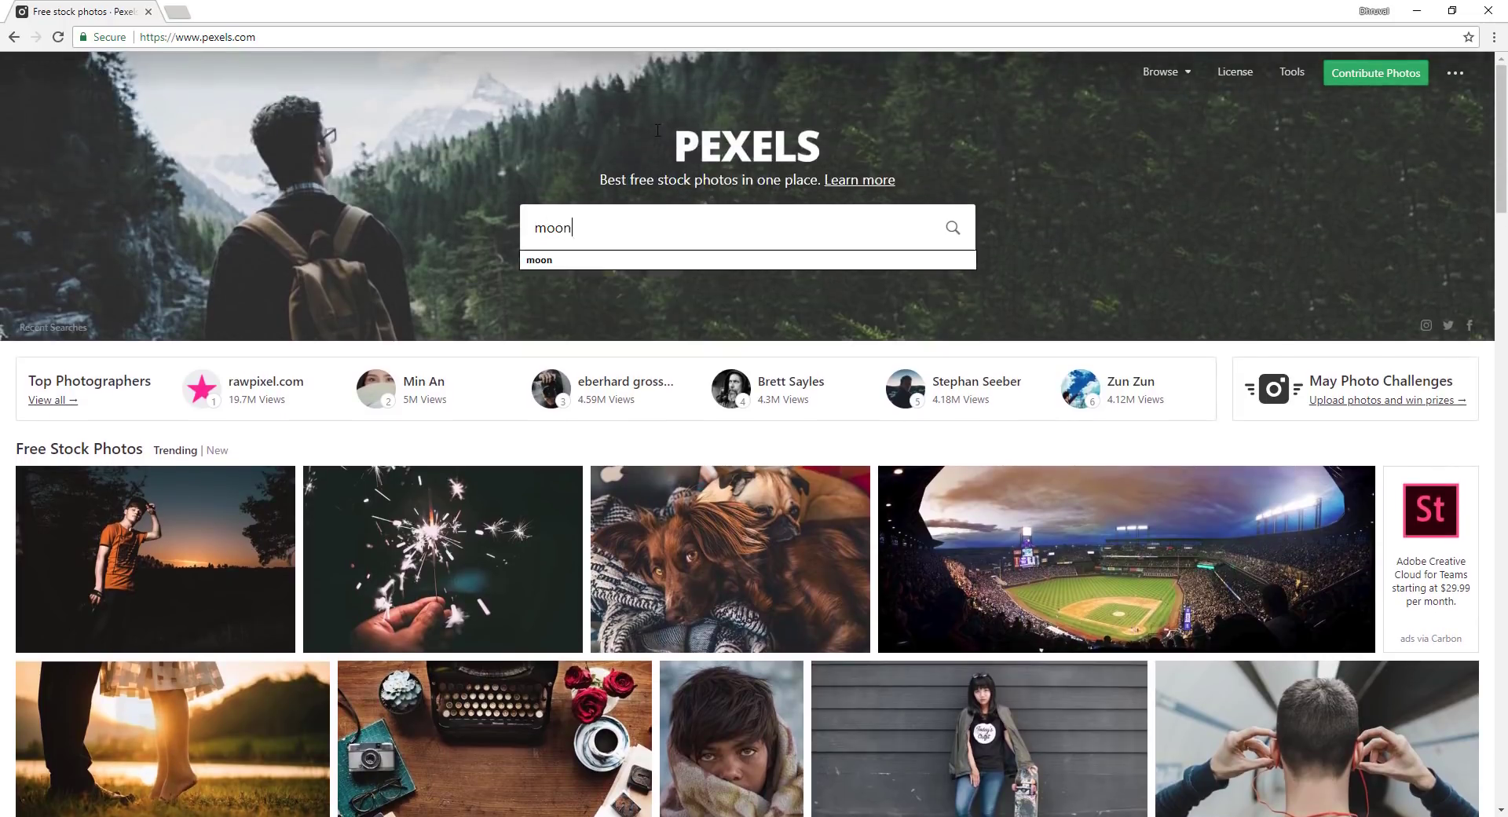
key(Return)
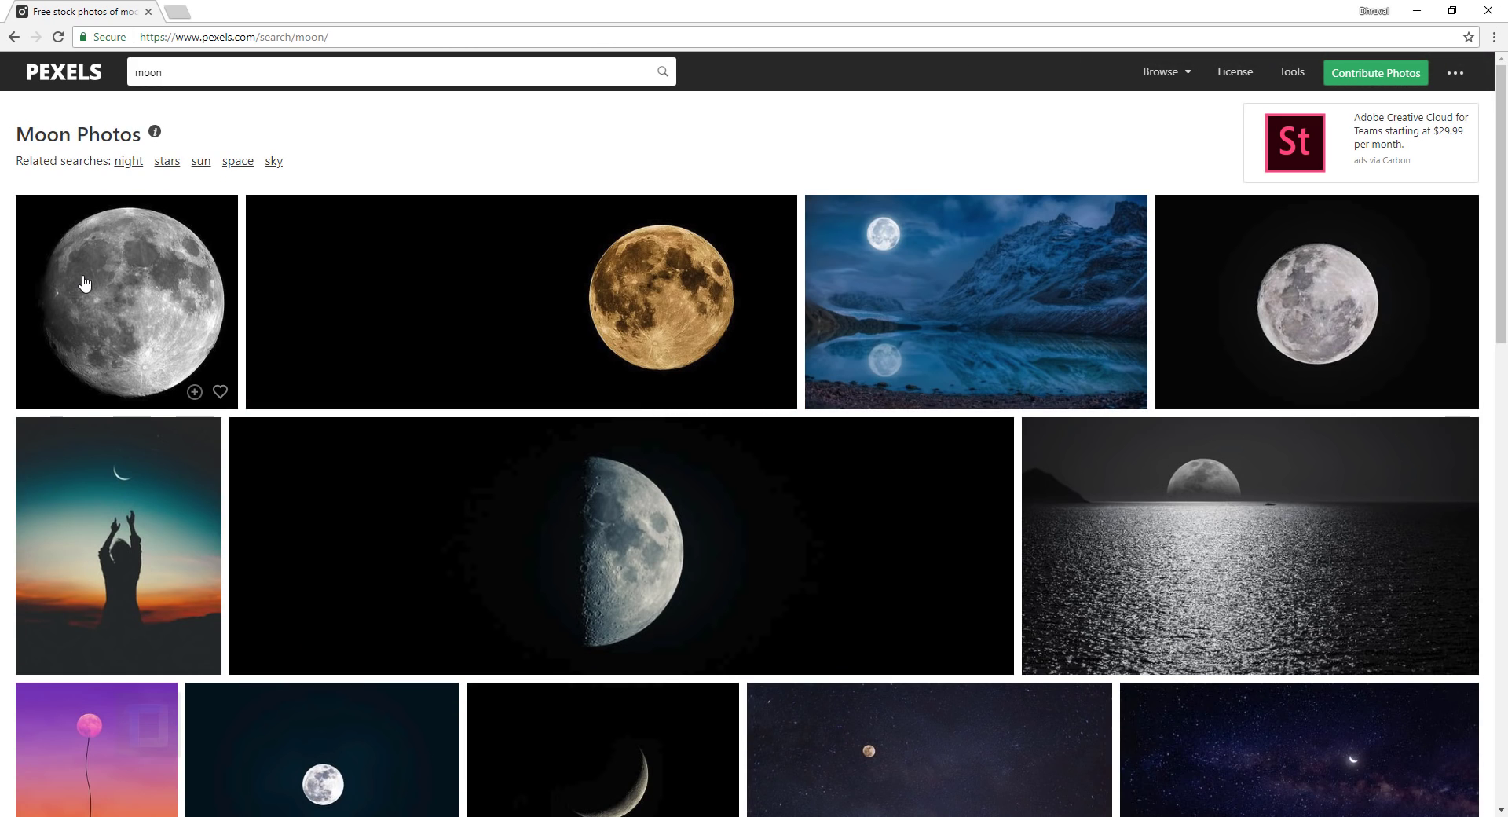
click(83, 274)
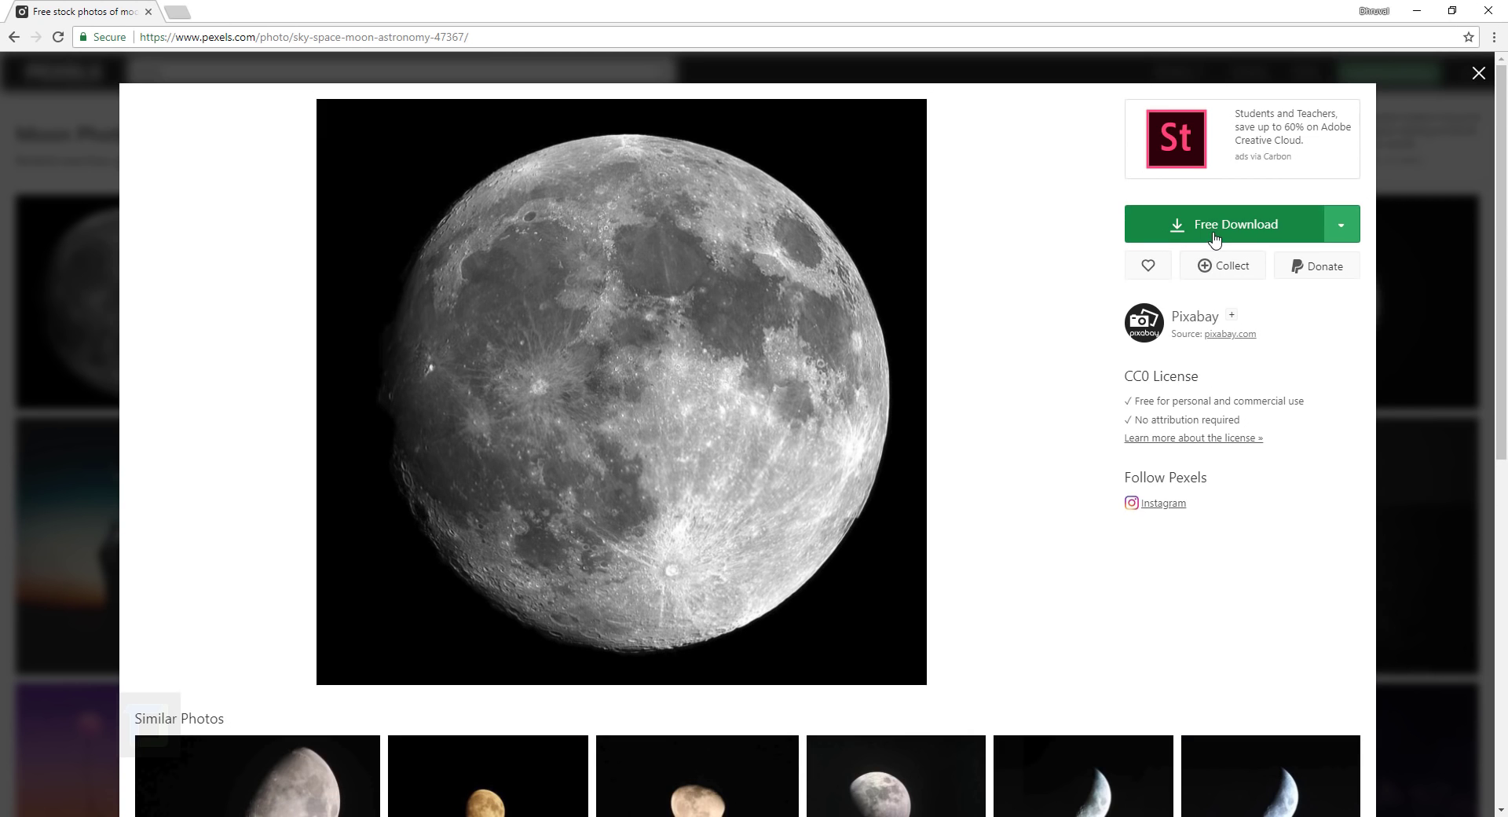
click(1214, 238)
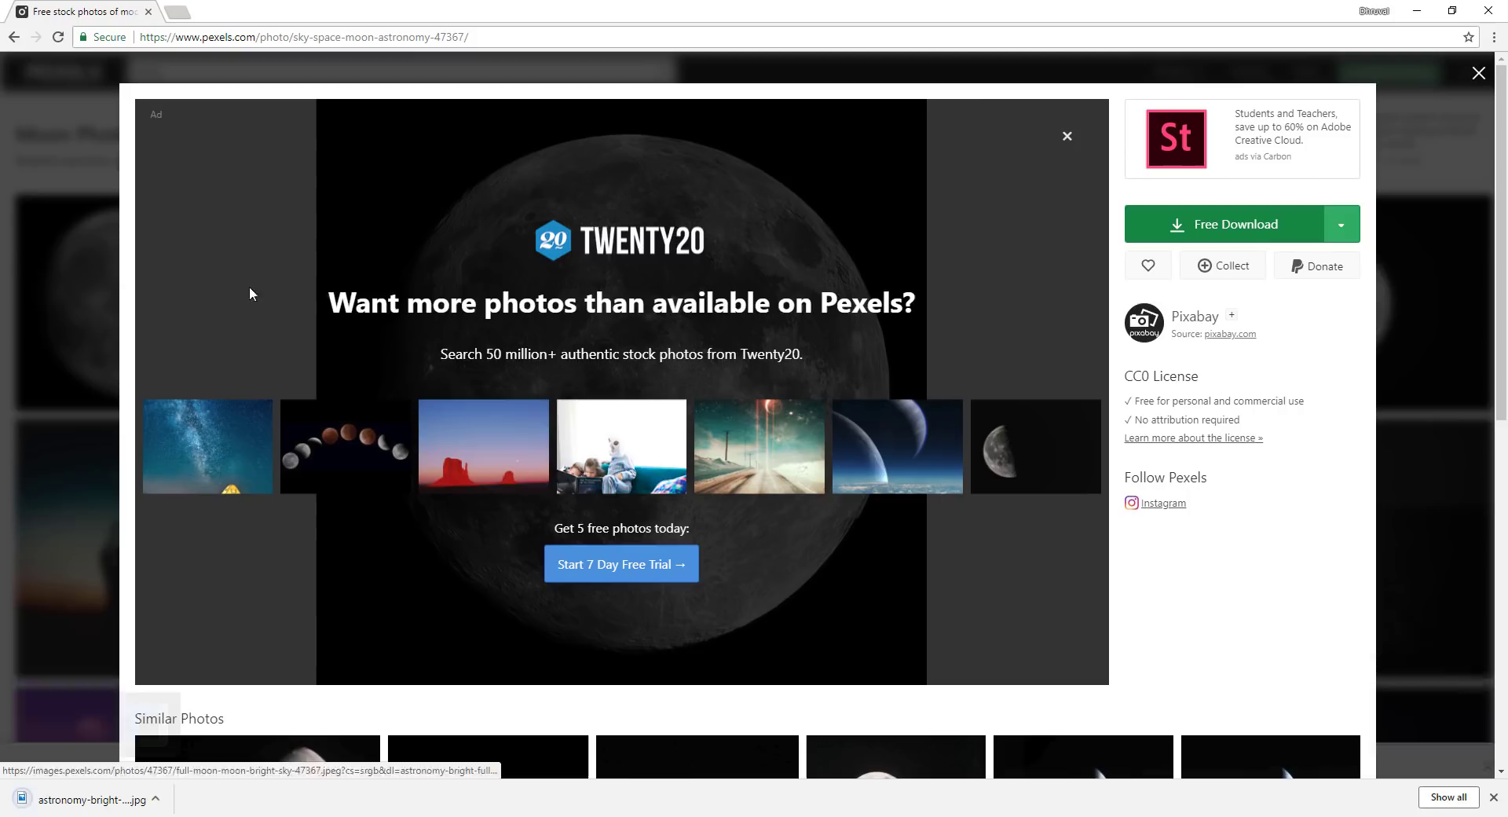
Show the downloaded moon file in its folder and drag it into the hiker photo
right_click(52, 797)
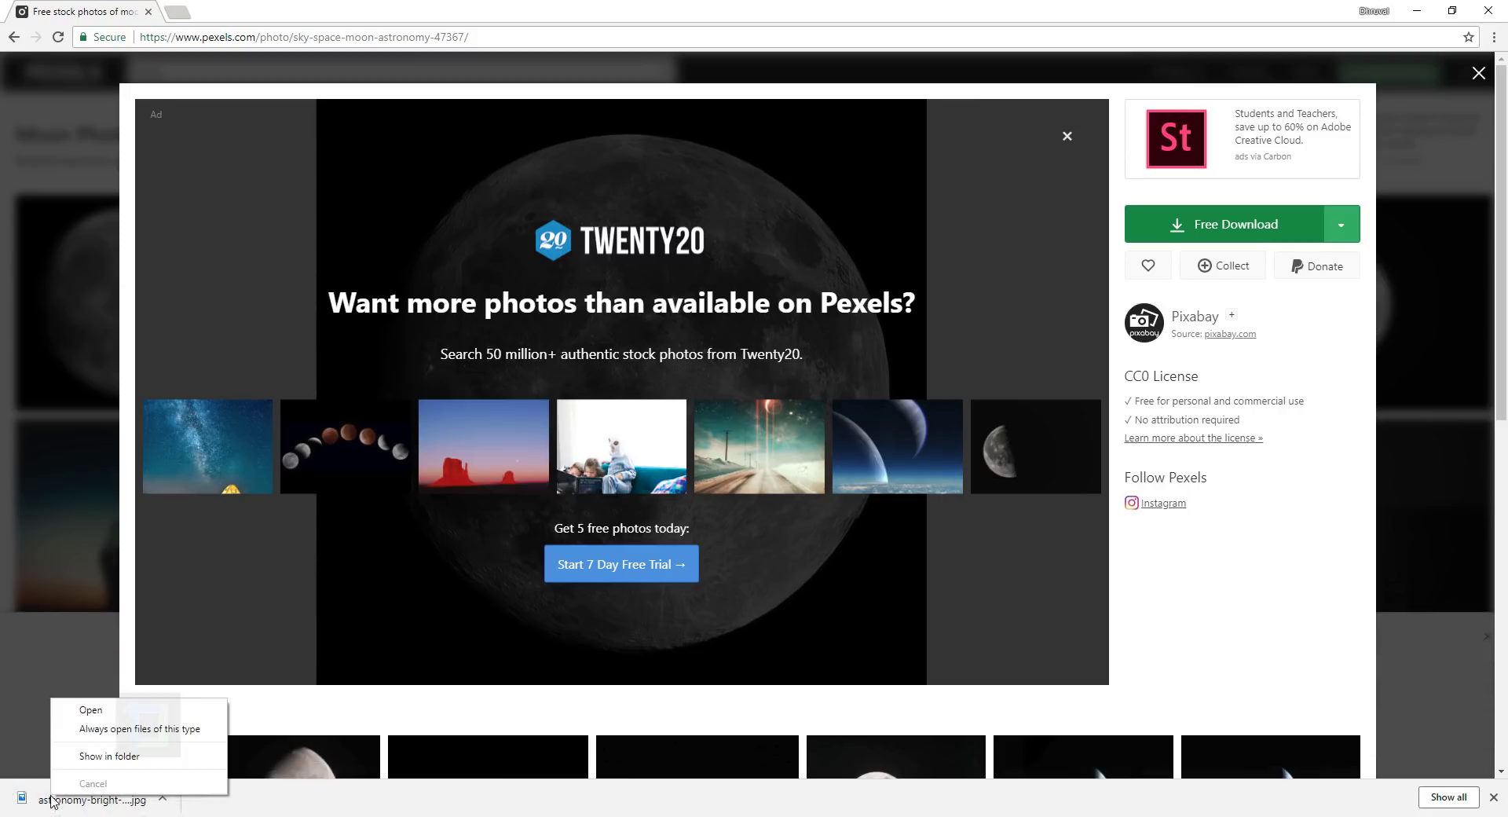
click(78, 760)
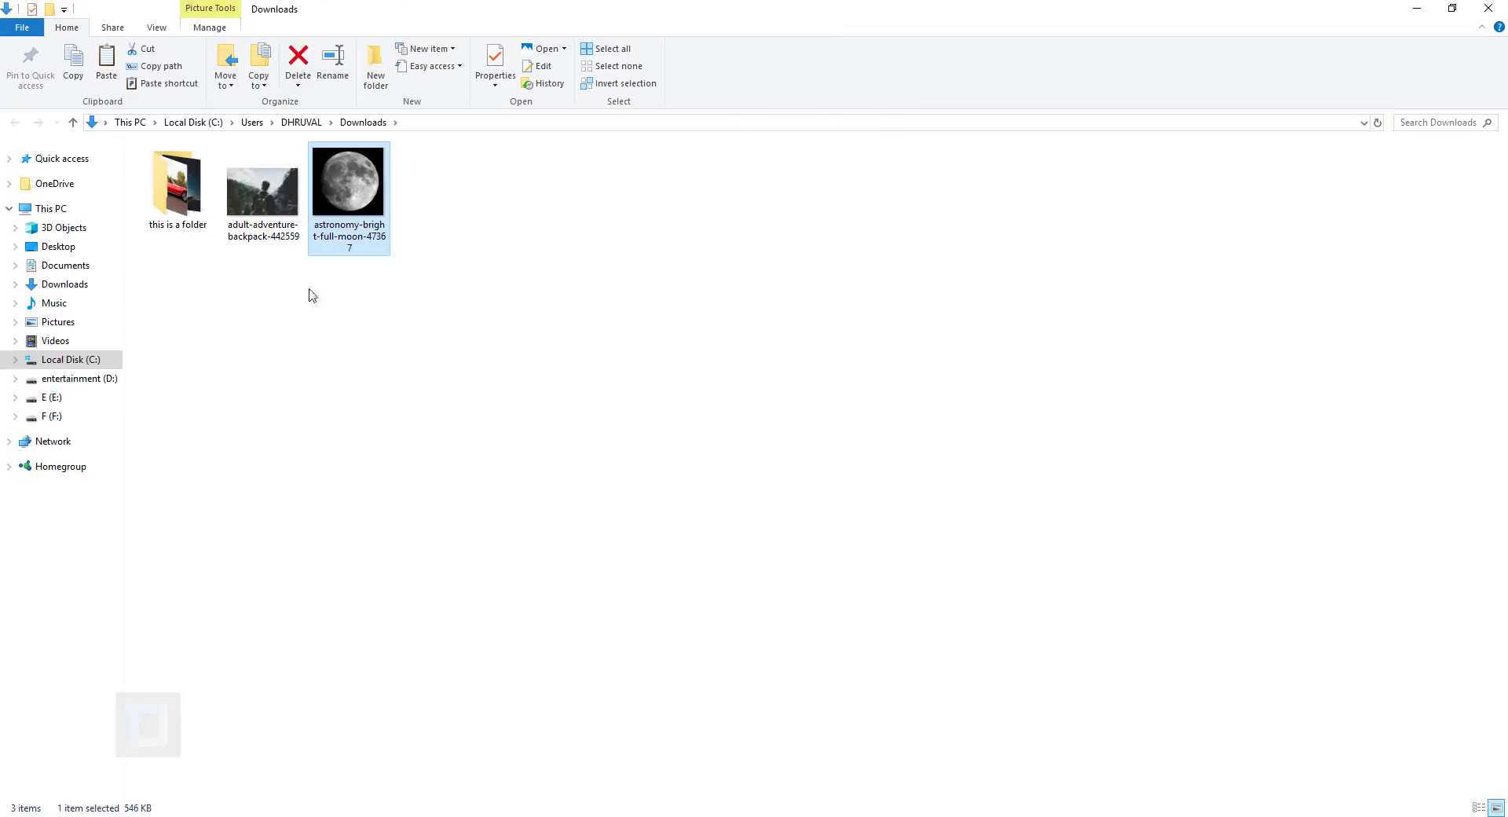
drag(354, 193, 756, 255)
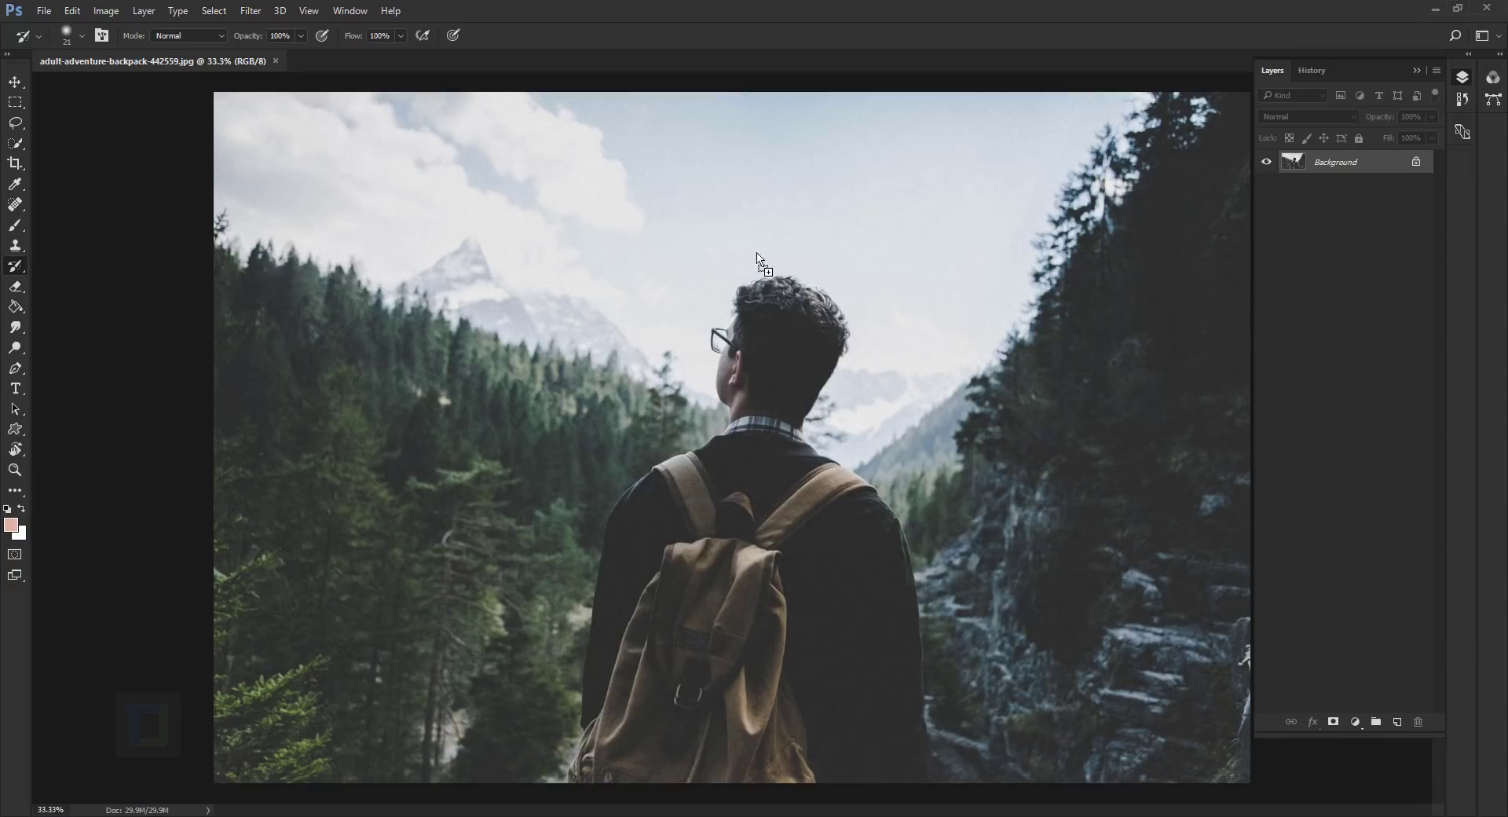
Commit the placed moon and set its blend mode to Screen
click(536, 35)
click(1307, 116)
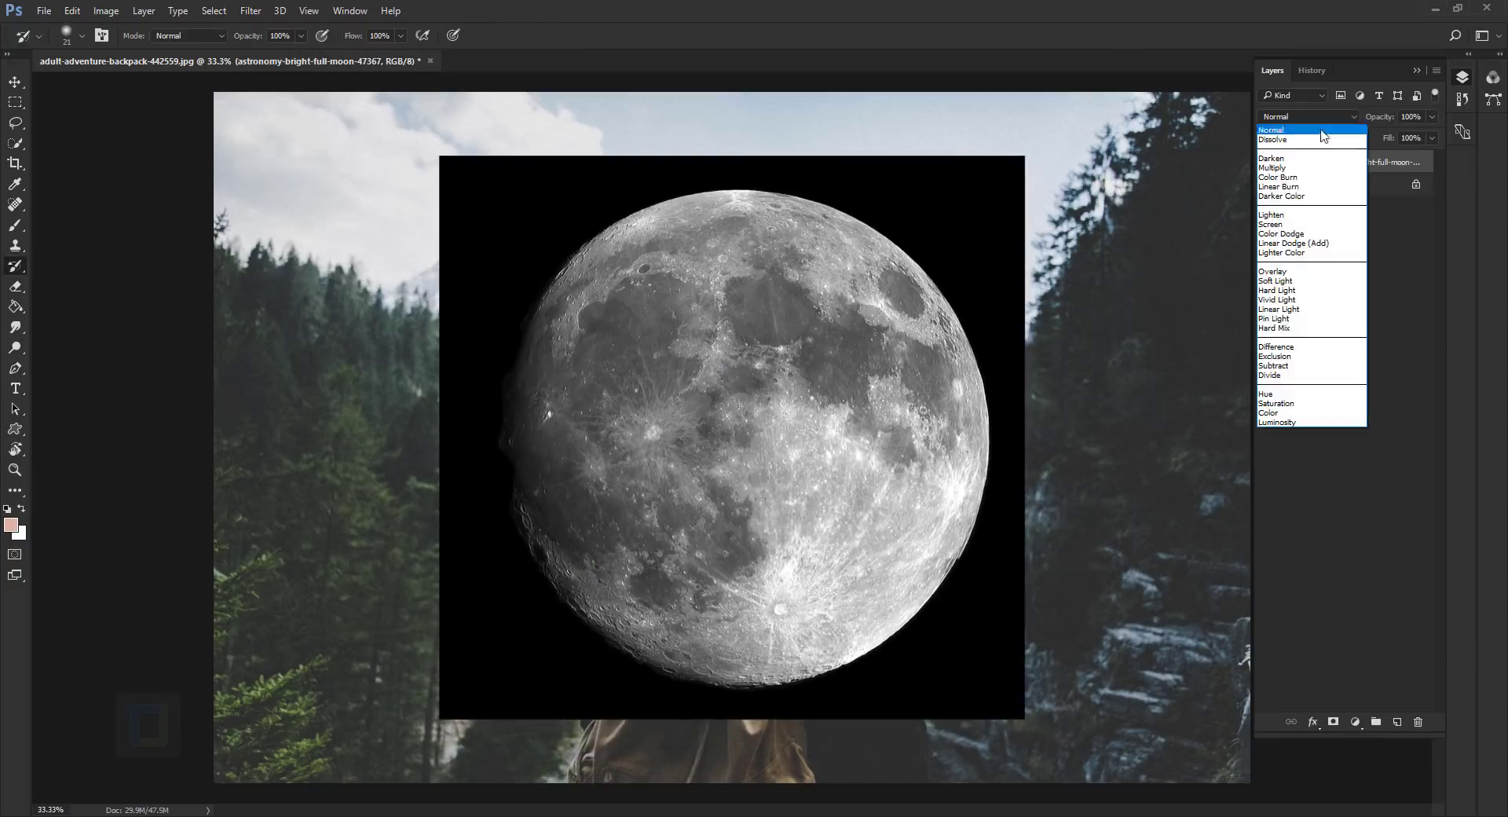
click(1287, 223)
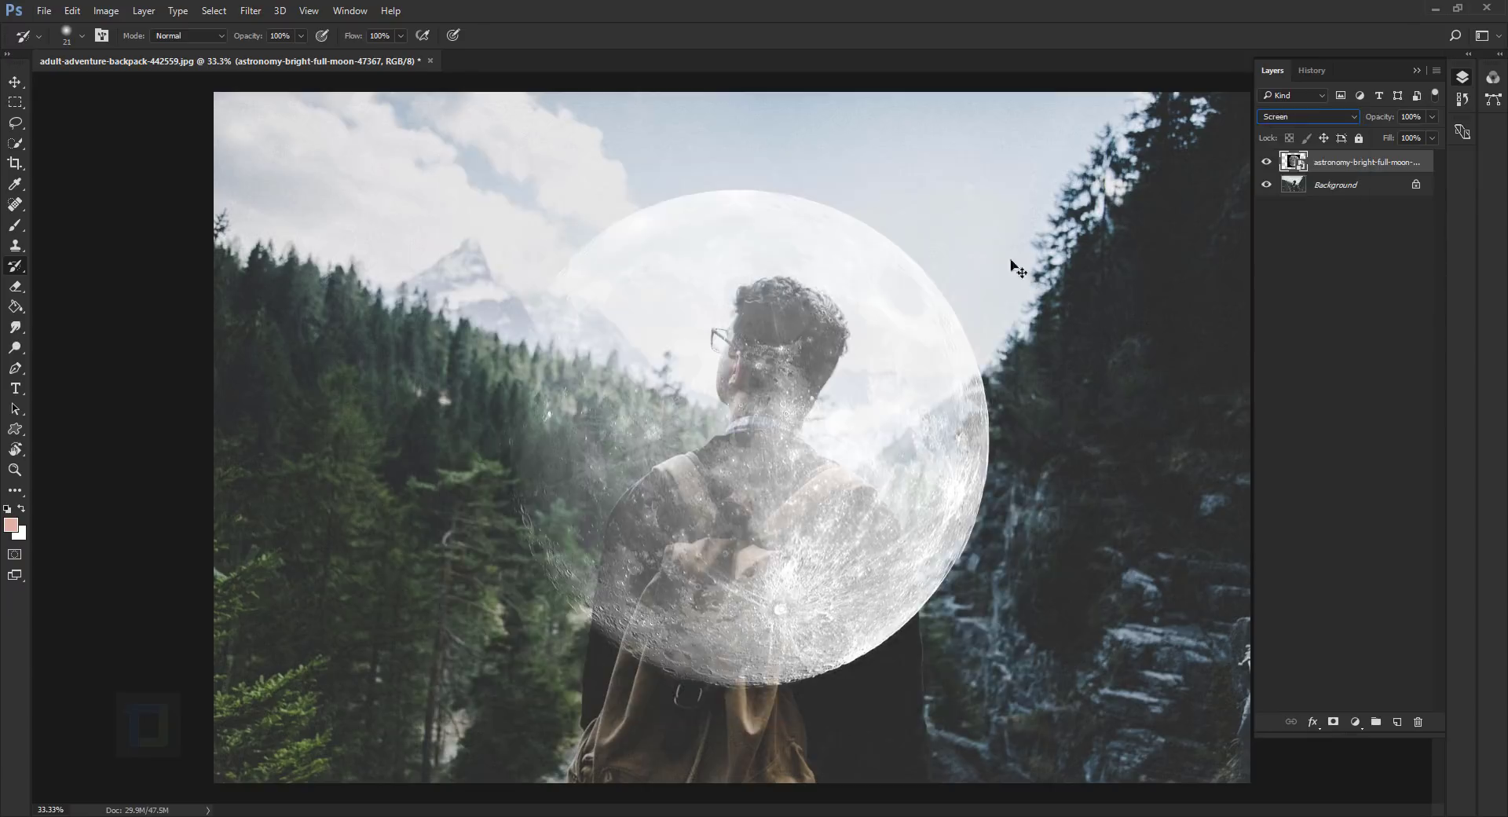
Shrink the moon with Free Transform and move it into the upper-right sky
key(ctrl+t)
drag(1026, 160, 845, 327)
drag(804, 437, 1010, 211)
click(540, 34)
key(y)
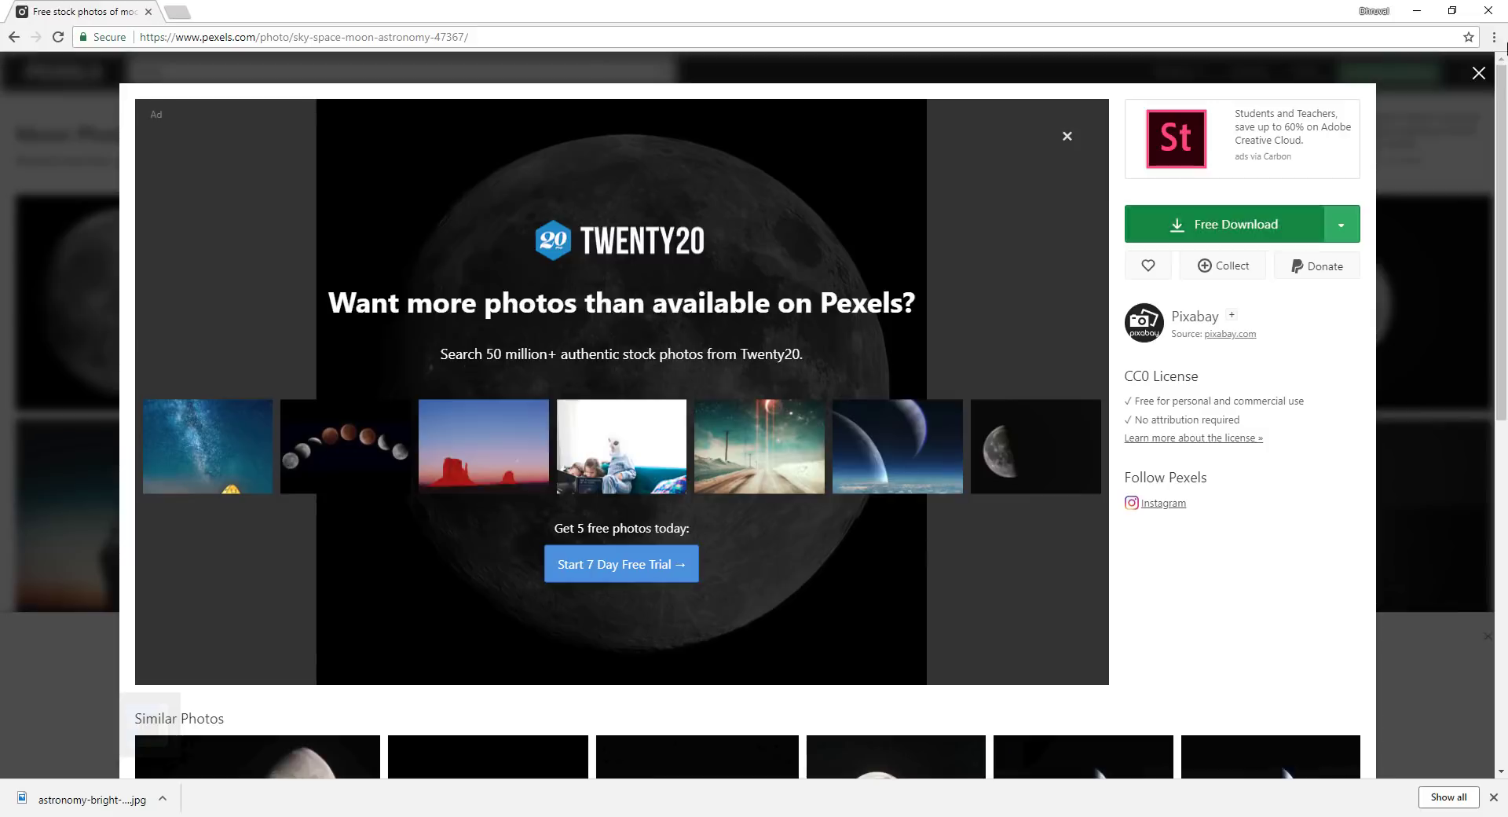
Browse past the golden moon and copy the small full moon on dark blue sky image
click(1477, 73)
click(645, 327)
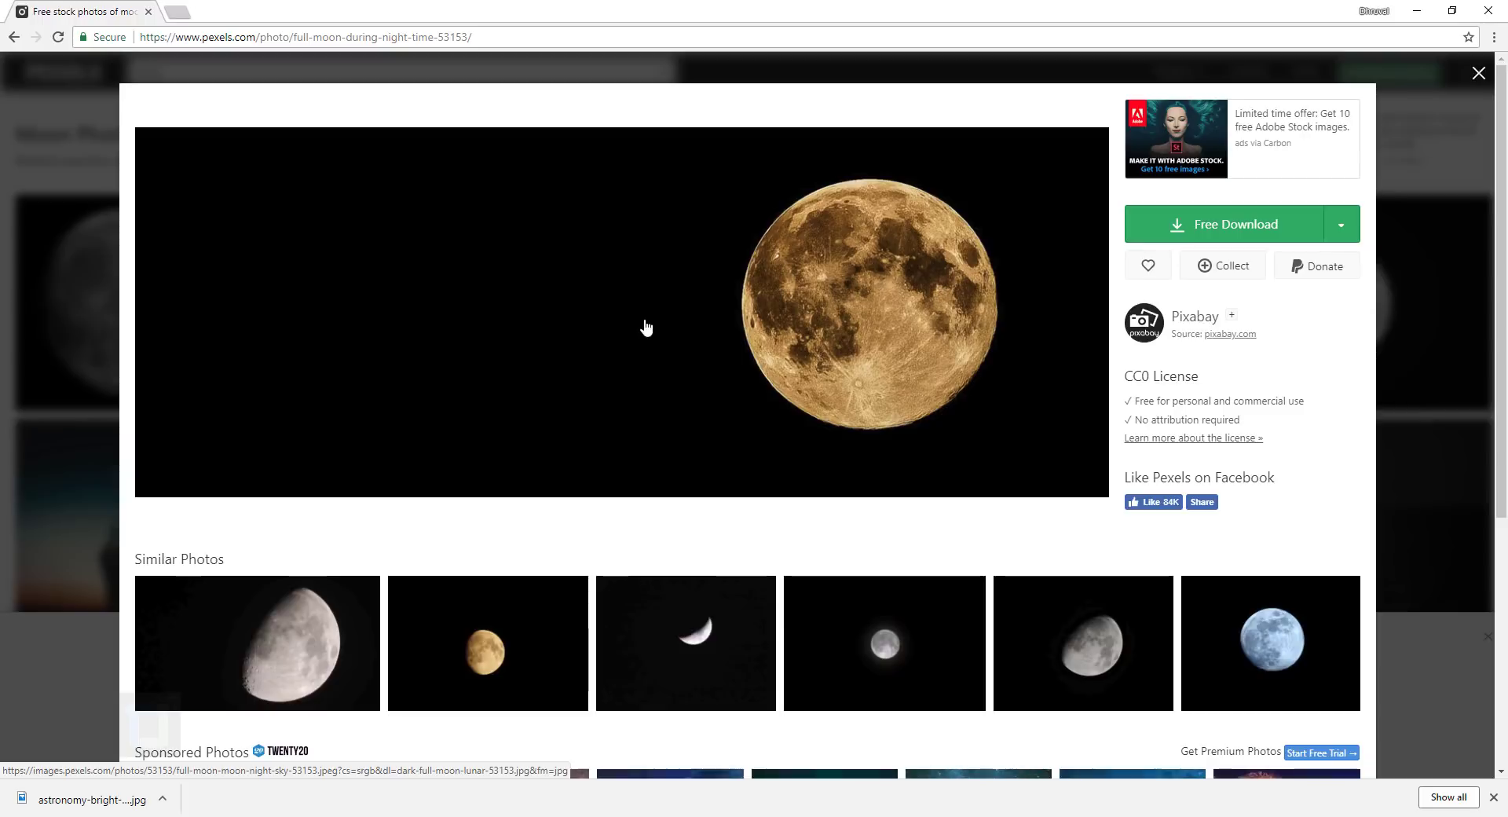
click(1478, 73)
scroll(64, 330, down, 3)
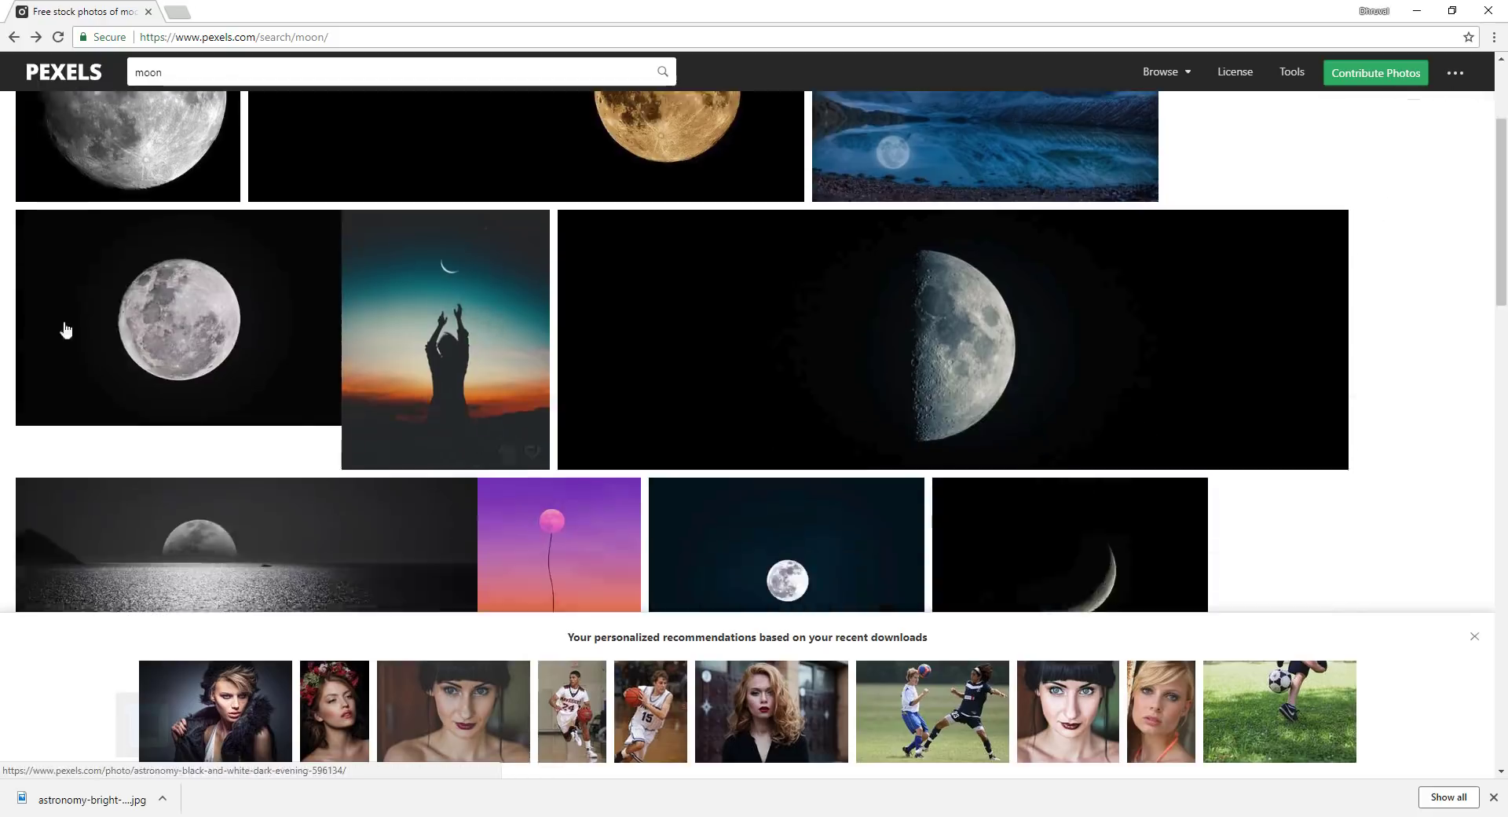
scroll(401, 495, down, 3)
click(778, 367)
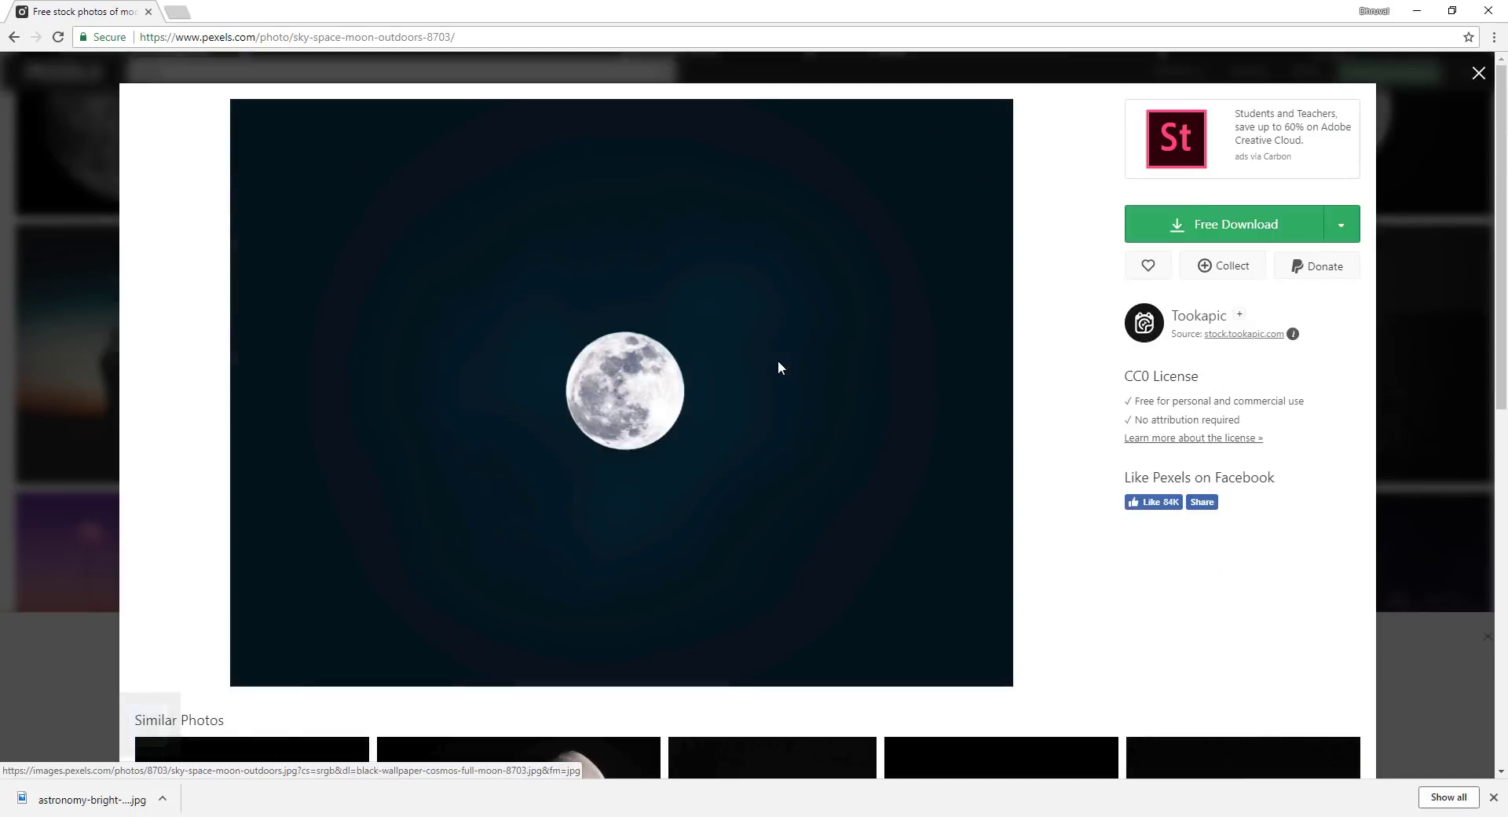
right_click(723, 285)
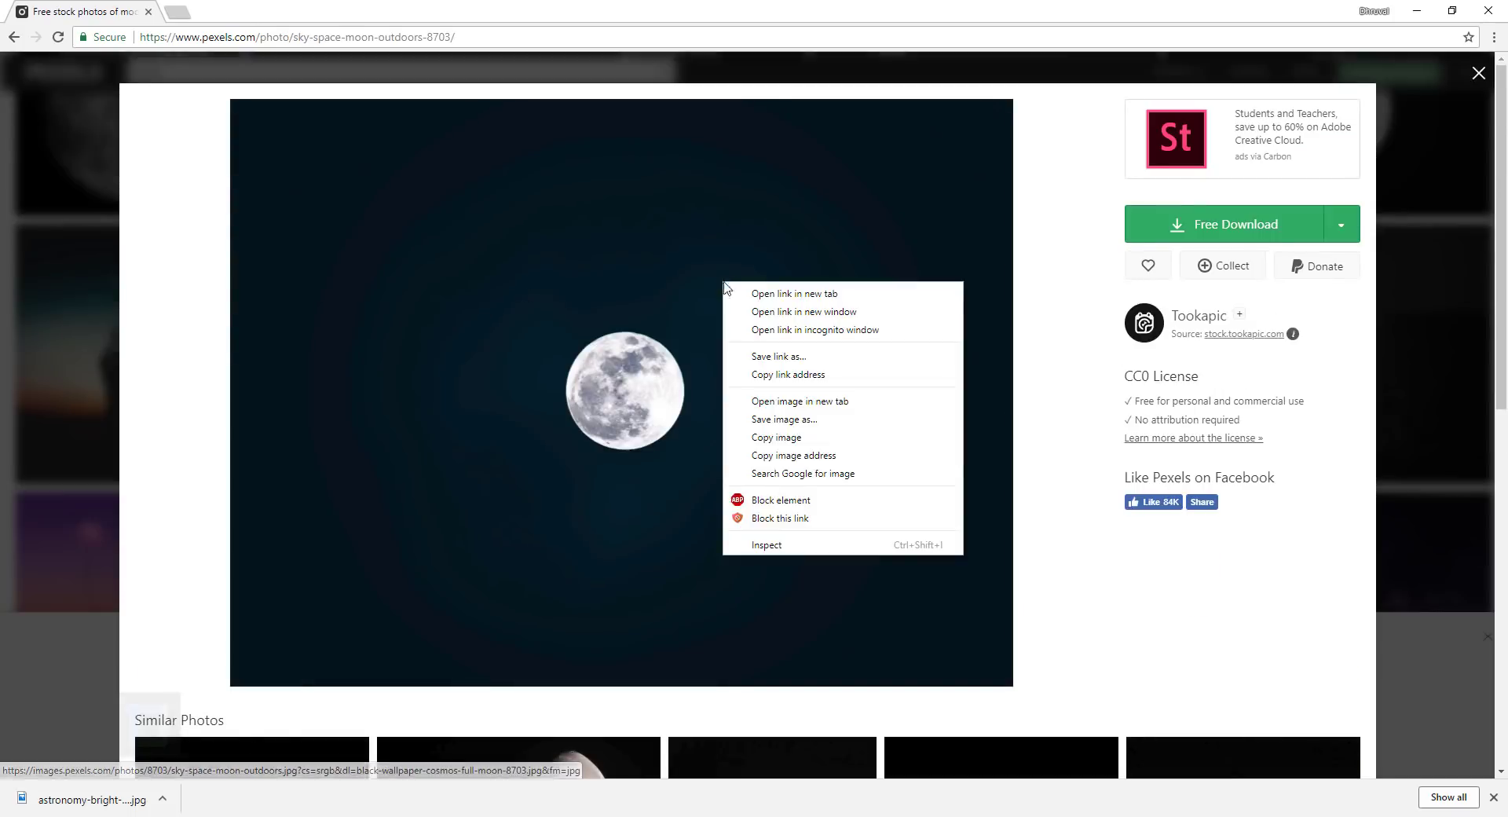
click(773, 440)
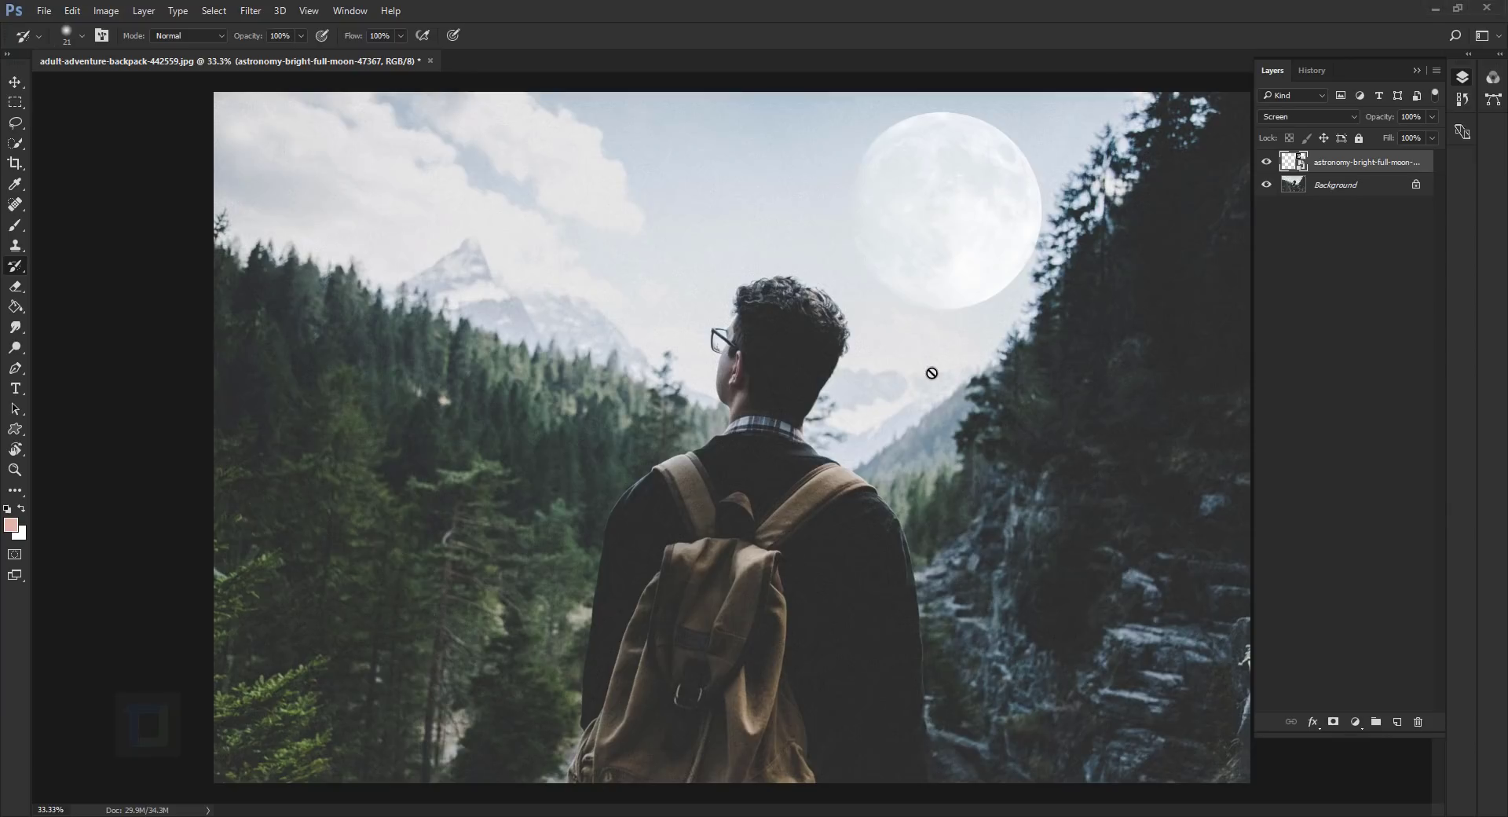
Paste the small moon as Layer 1, set it to Screen, and move it into the upper-left sky
key(ctrl+v)
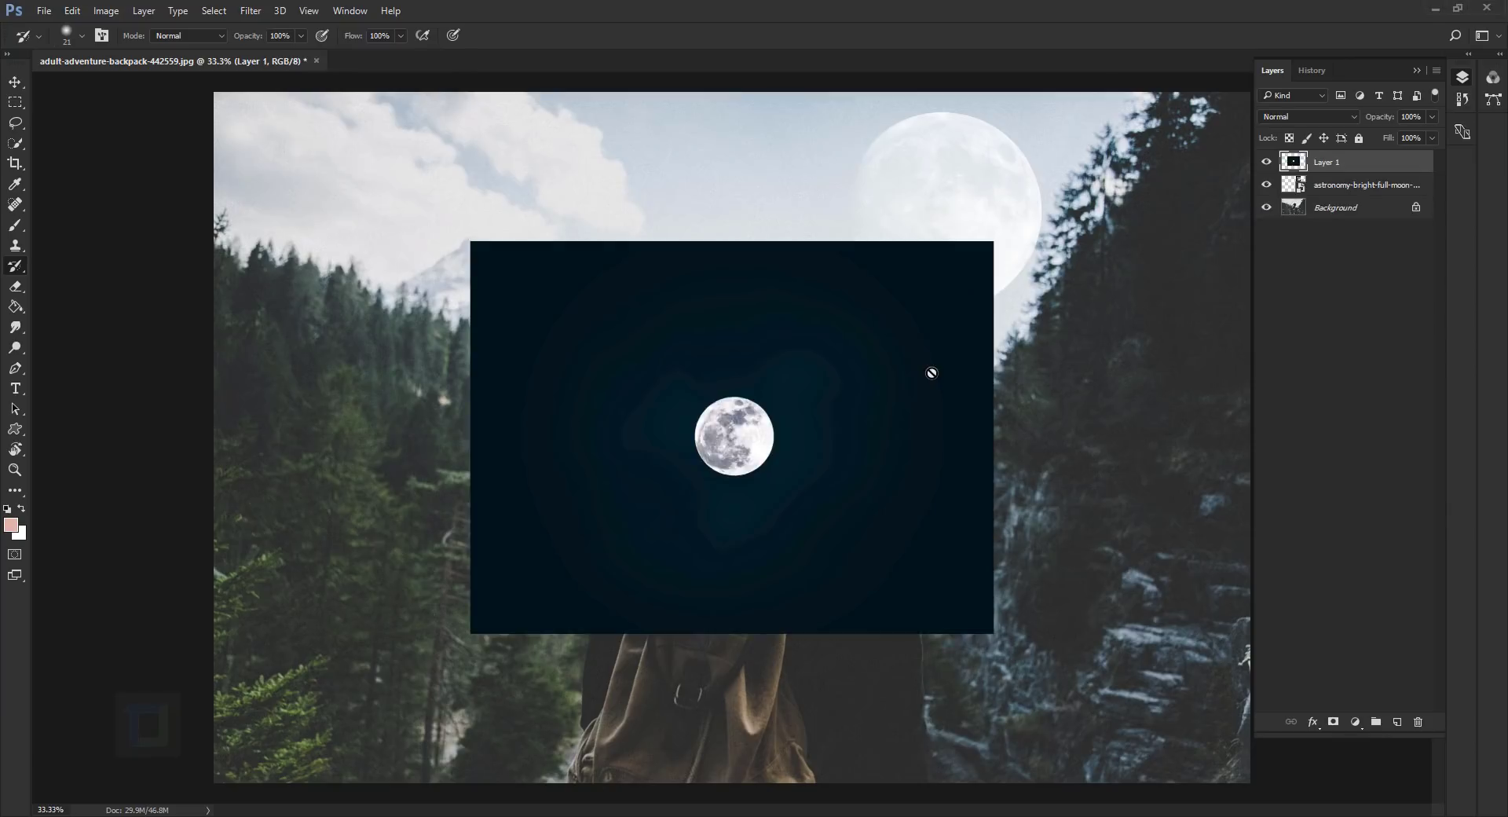
click(1304, 116)
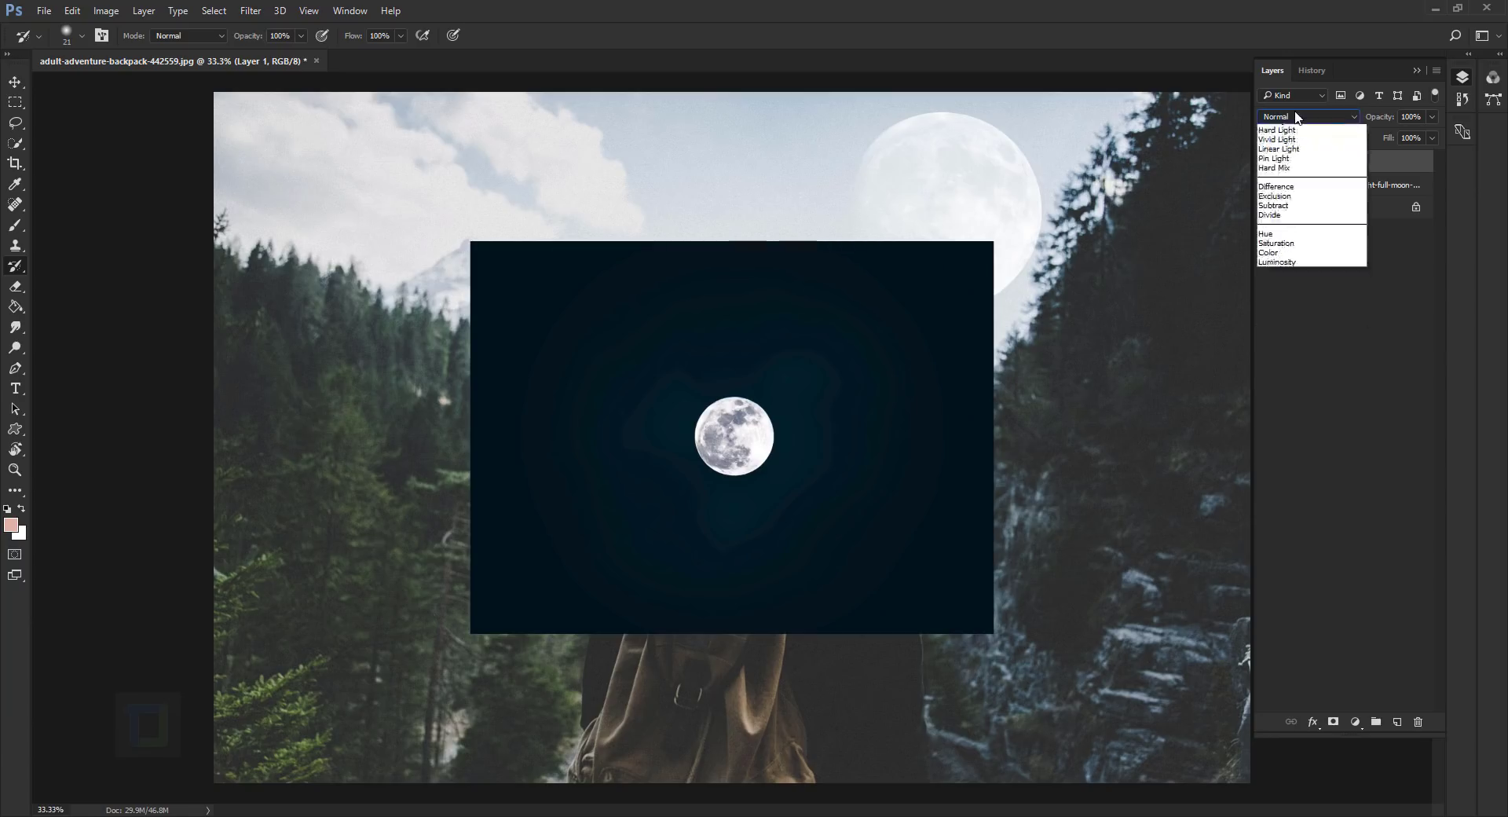
click(1270, 223)
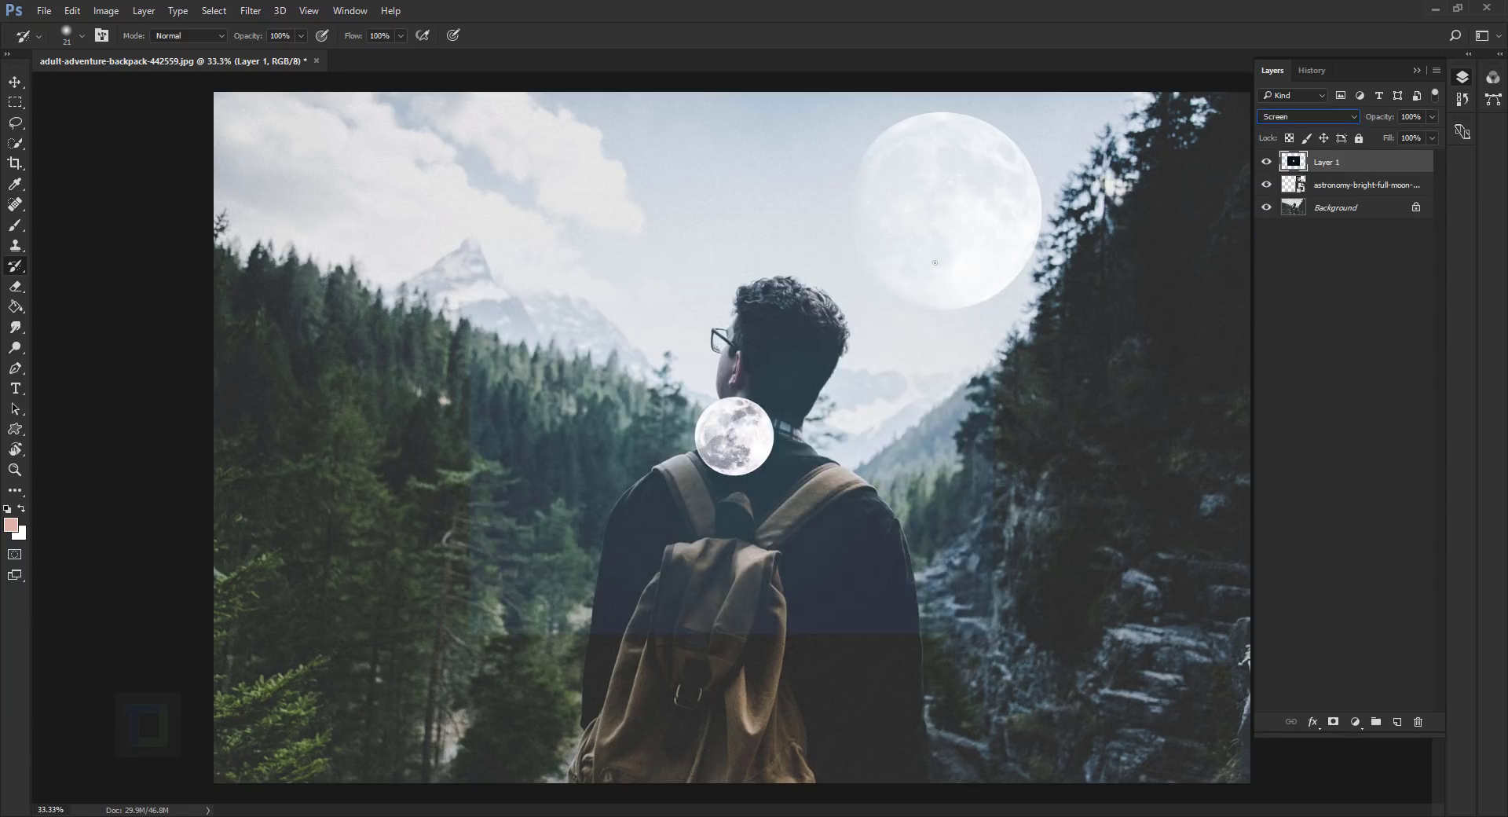
click(15, 81)
drag(747, 489, 578, 213)
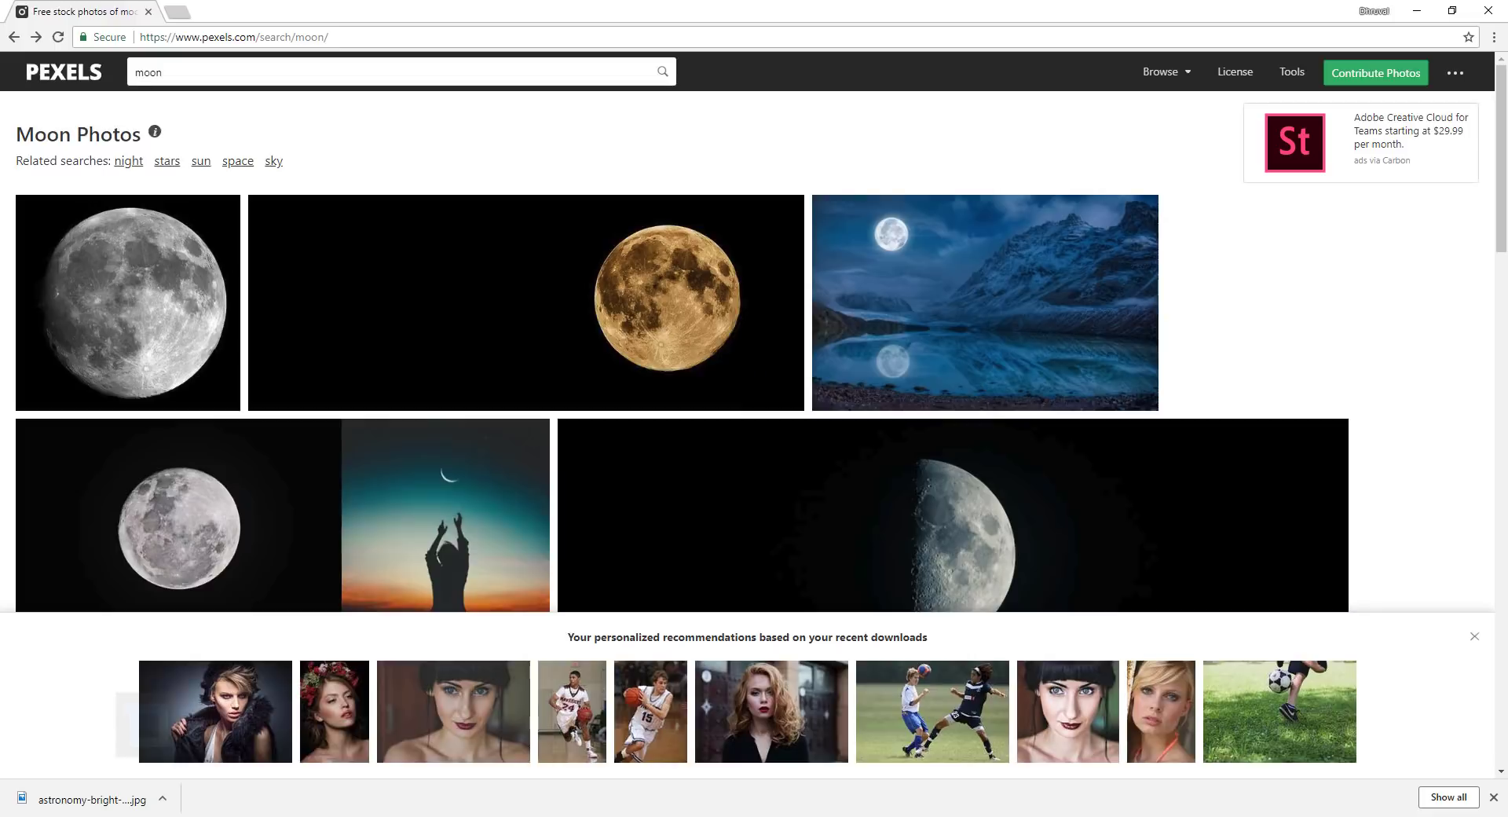
Switch to the browser showing the Pexels search results for moon photos
key(alt+Tab)
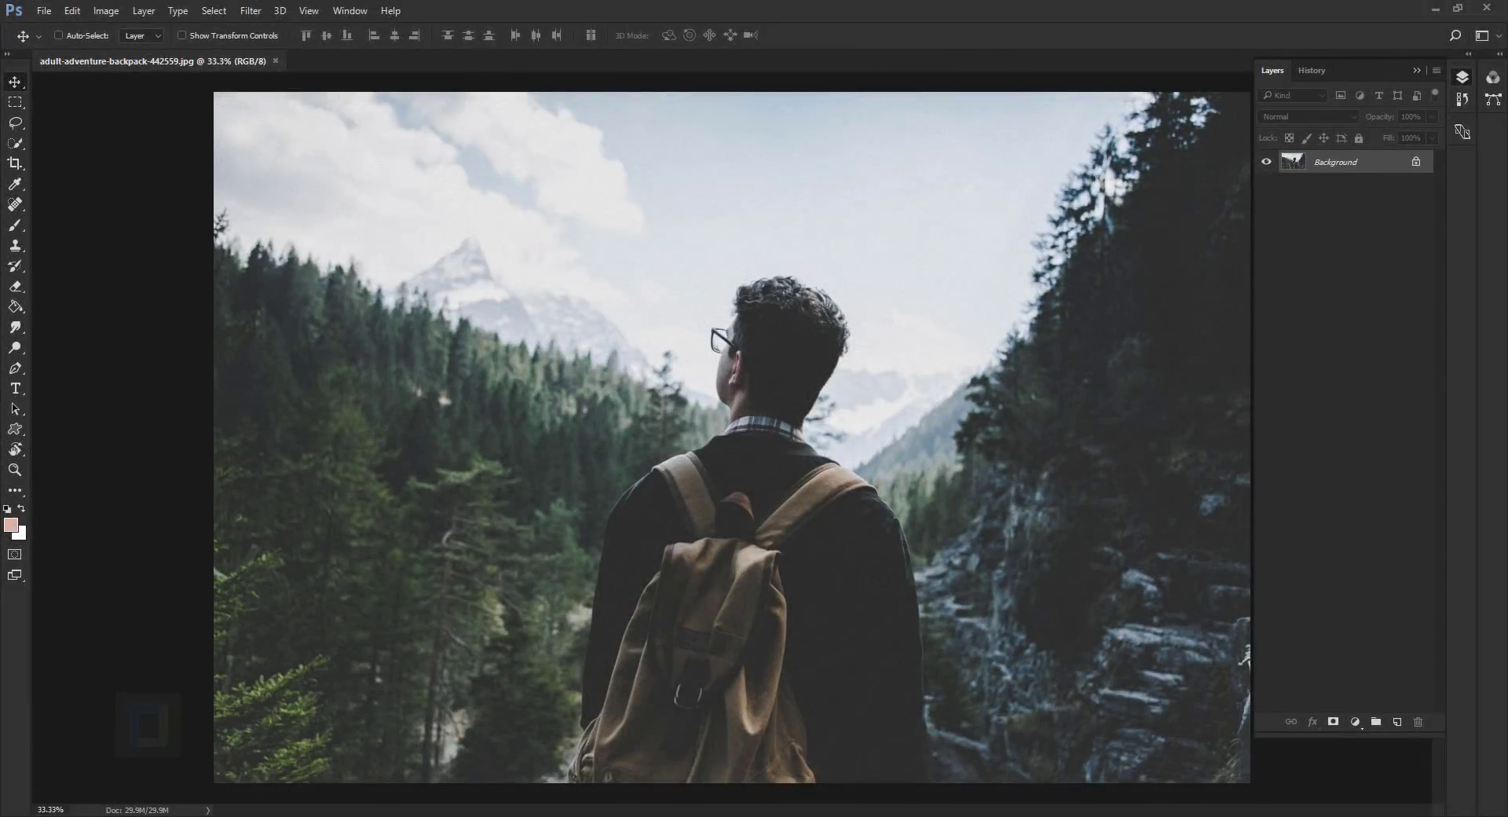
click(14, 470)
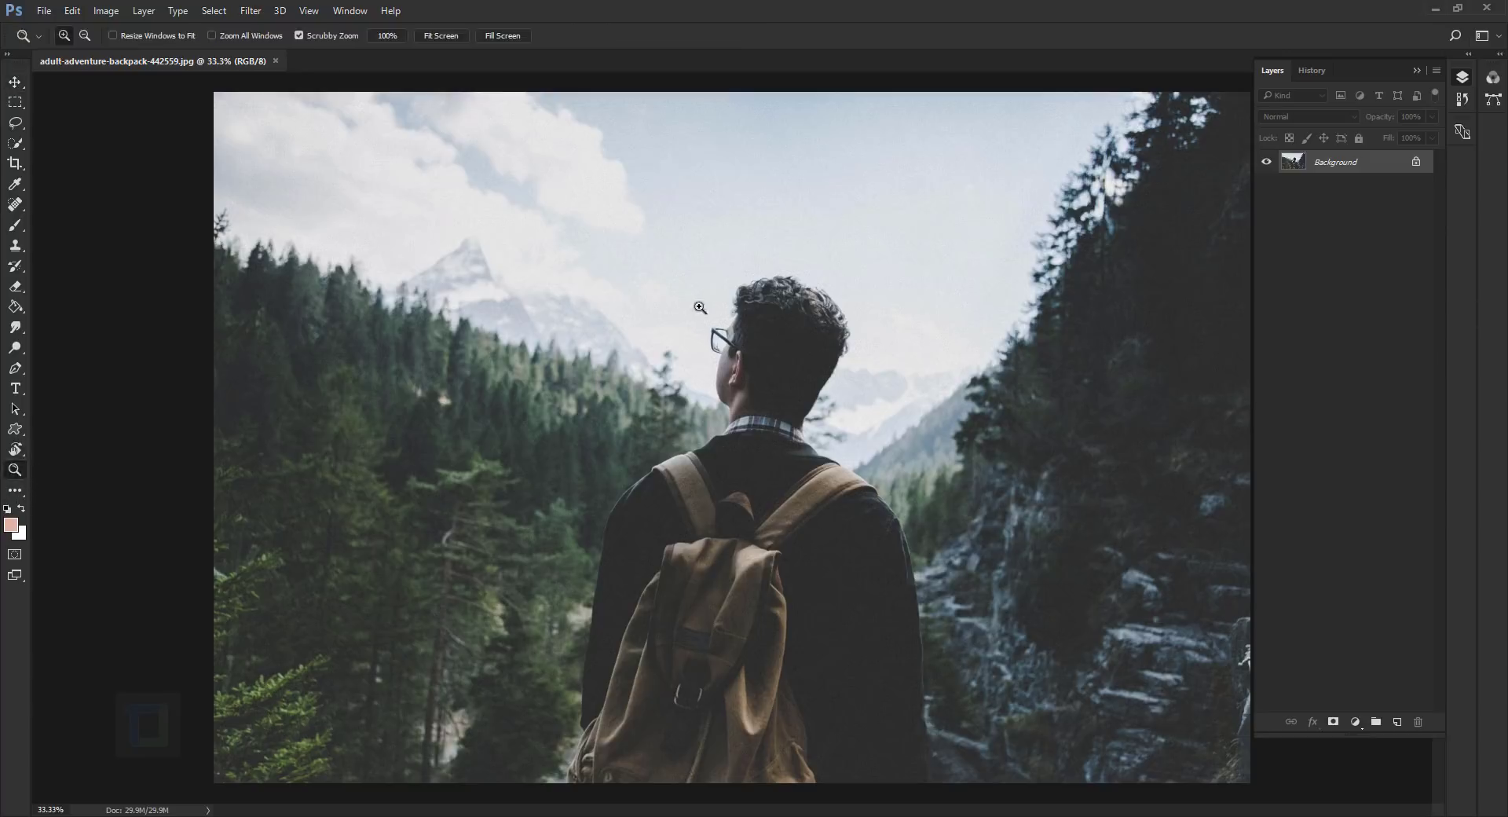
mouse_move(700, 309)
mouse_down()
mouse_move(825, 377)
mouse_move(723, 308)
mouse_up()
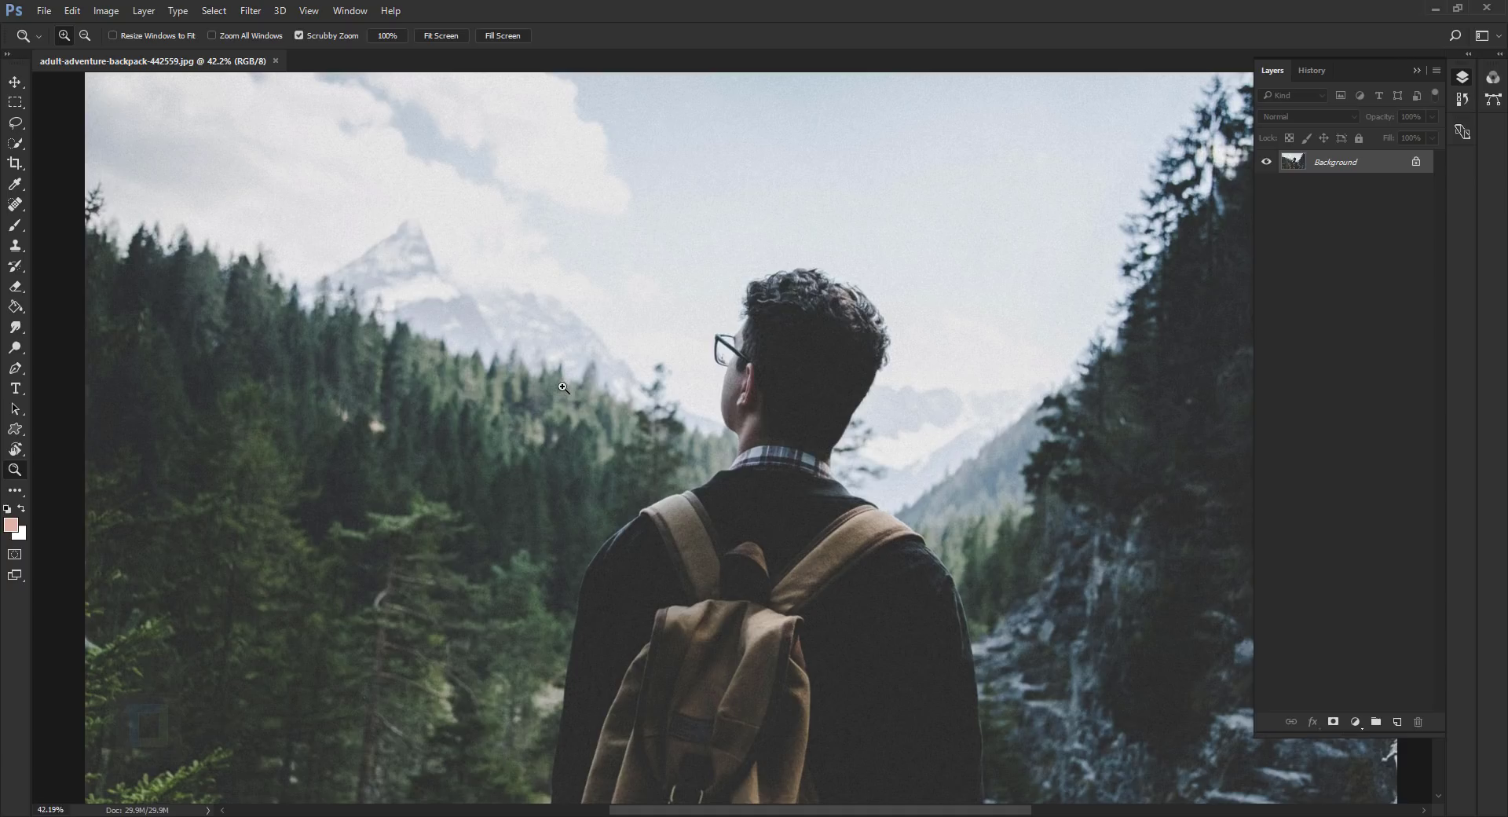
key(ctrl+plus)
key(ctrl+plus)
key(ctrl+plus)
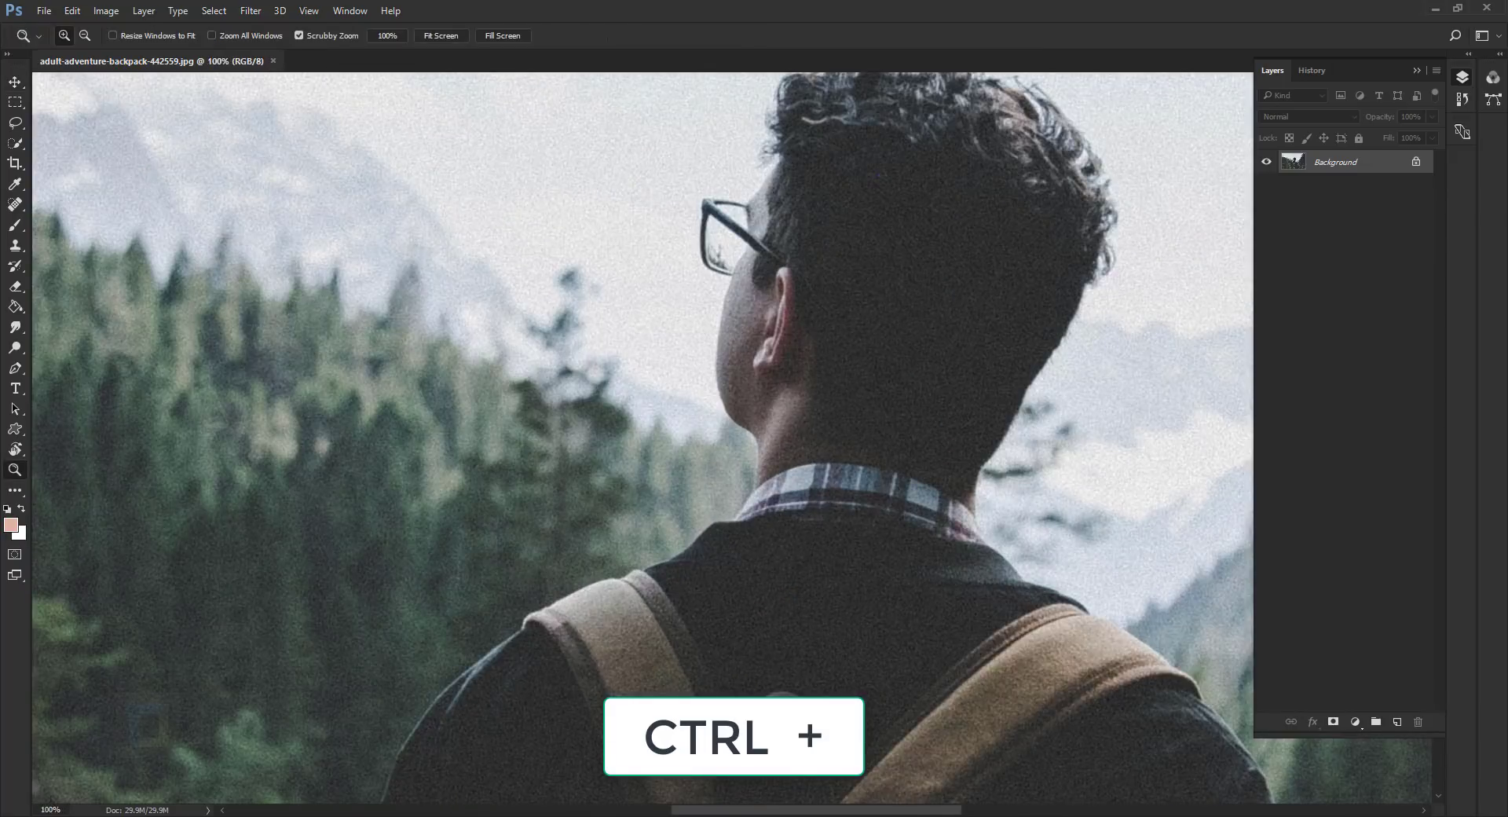
key(ctrl+plus)
key(ctrl+plus)
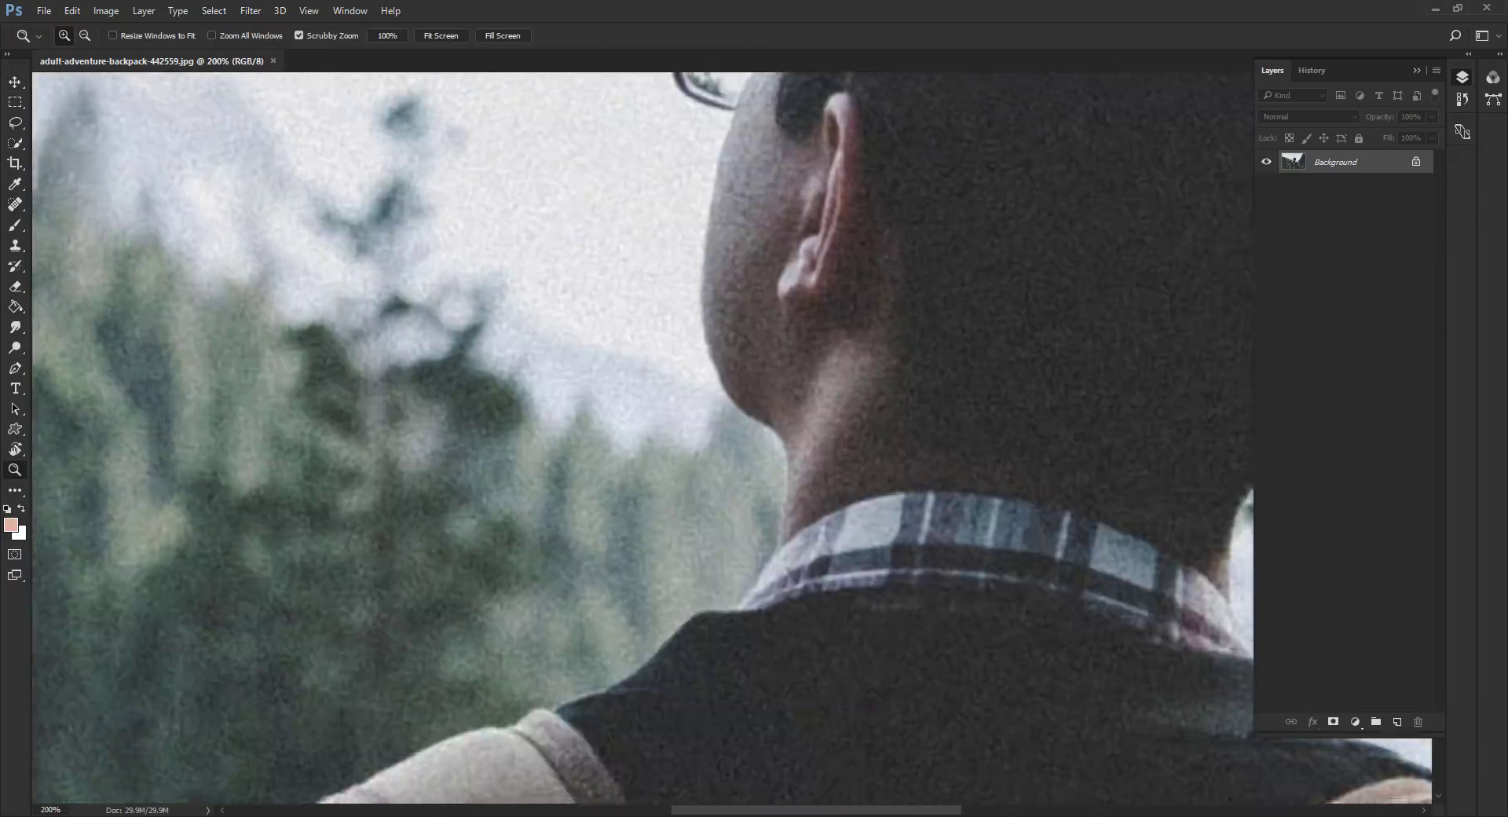
key(ctrl+minus)
key(ctrl+minus)
key(ctrl+minus)
key(ctrl+minus)
key(ctrl+minus)
key(ctrl+minus)
key(ctrl+minus)
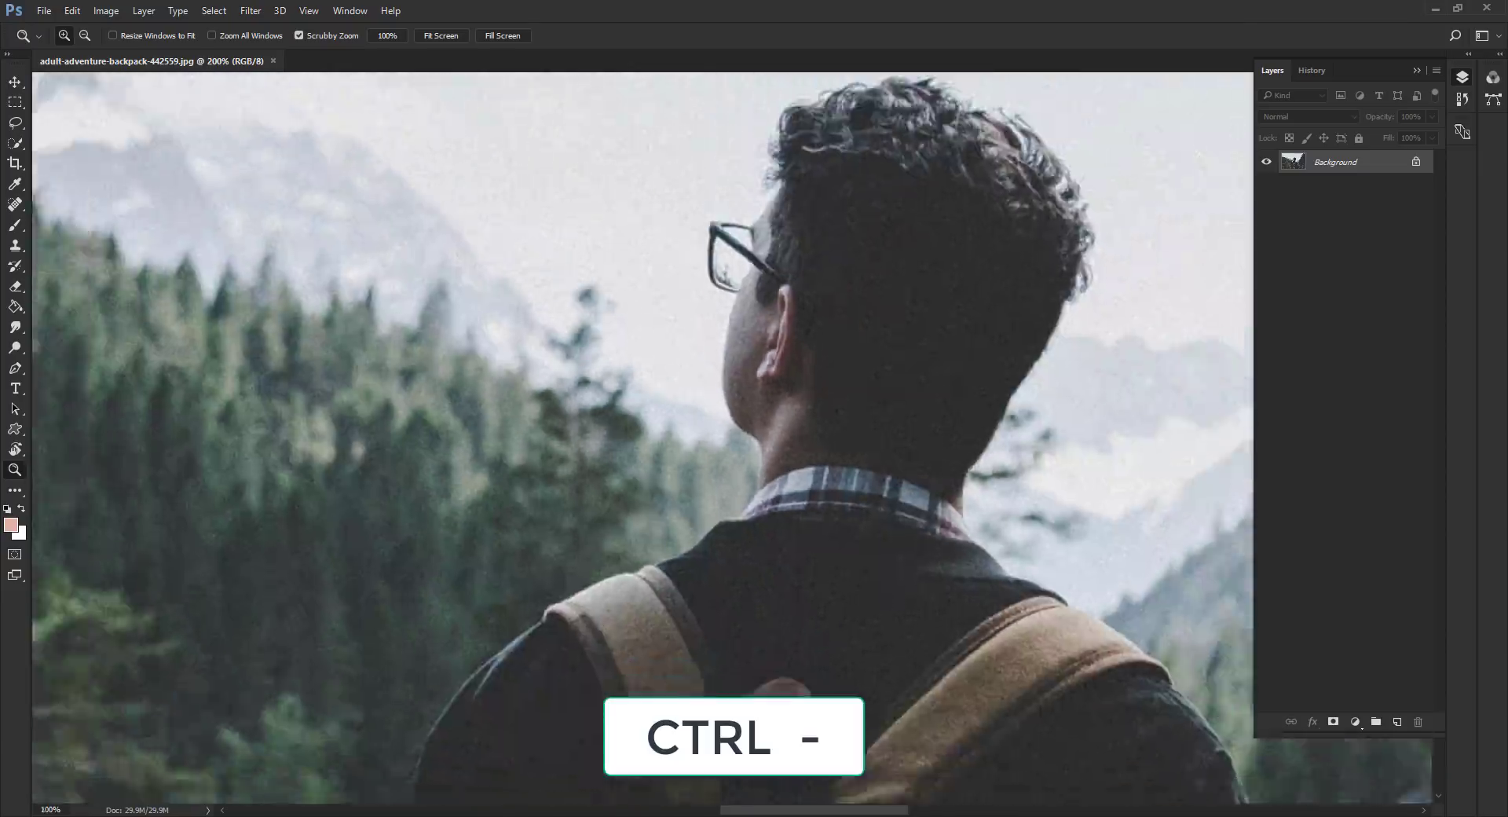
key(ctrl+plus)
key(ctrl+plus)
key(ctrl+plus)
key(ctrl+plus)
key(ctrl+plus)
key(ctrl+plus)
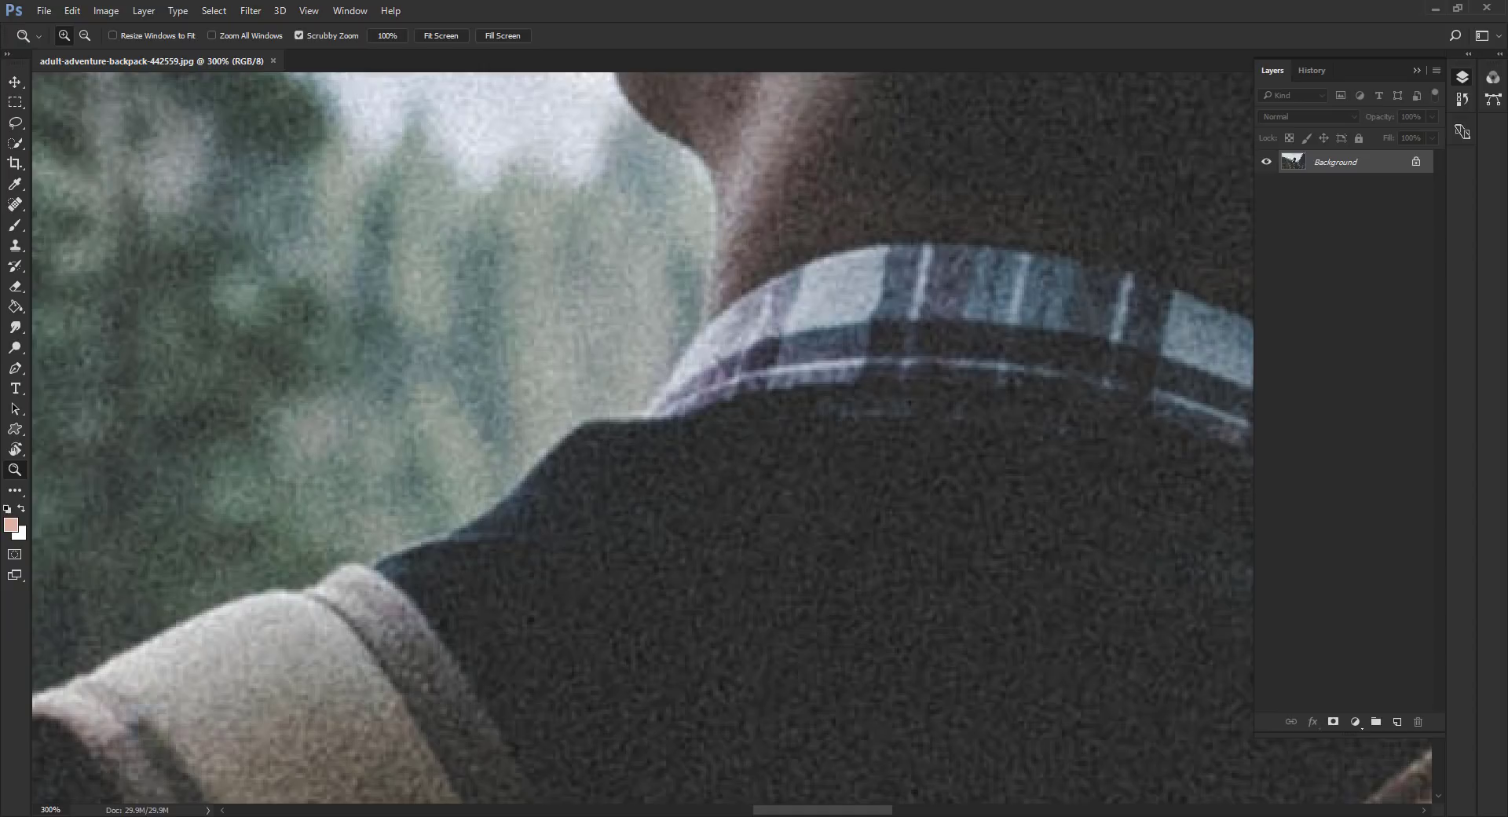
key(ctrl+0)
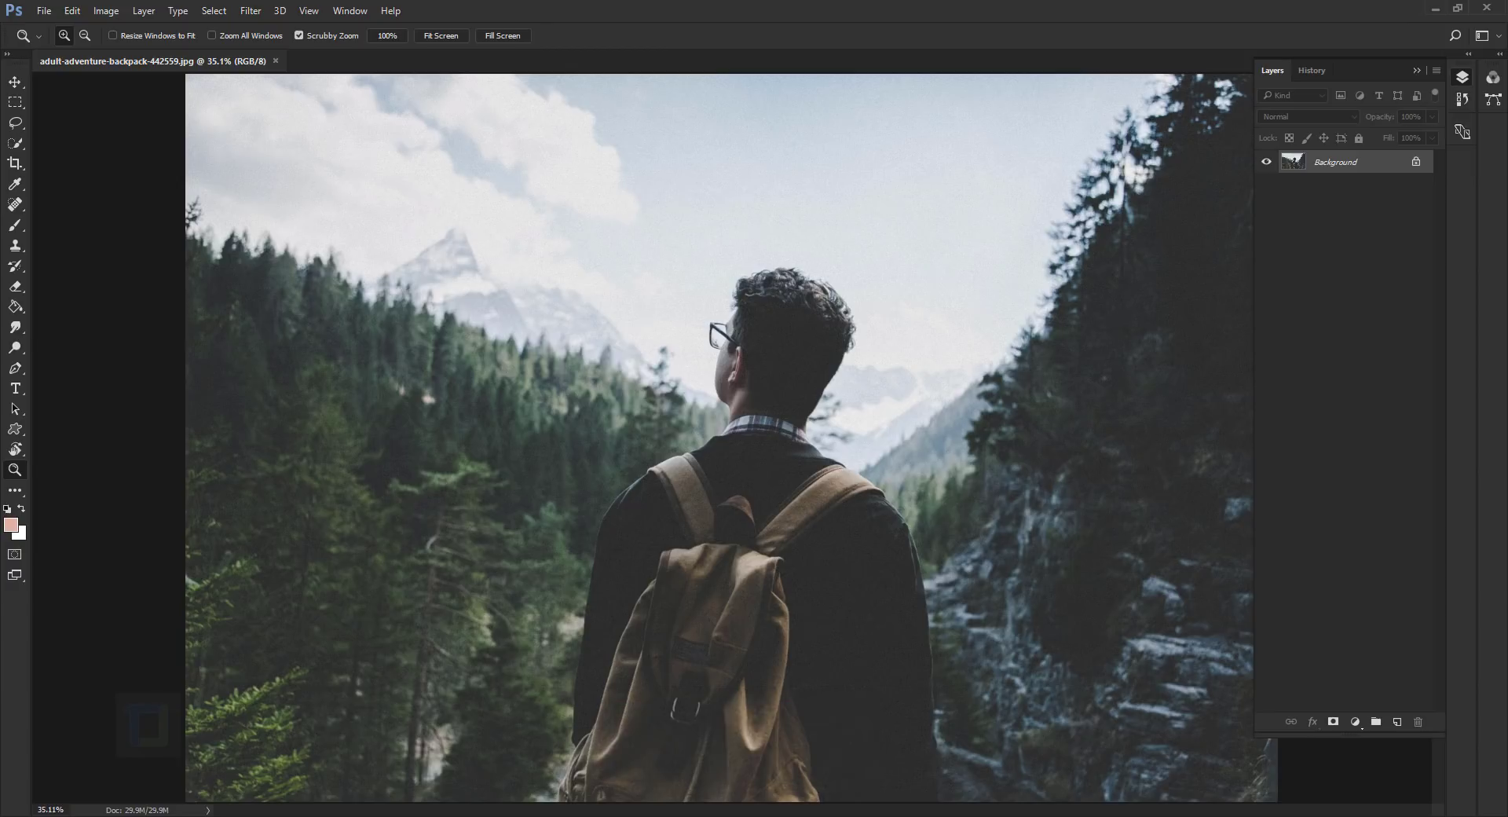
key(ctrl+space)
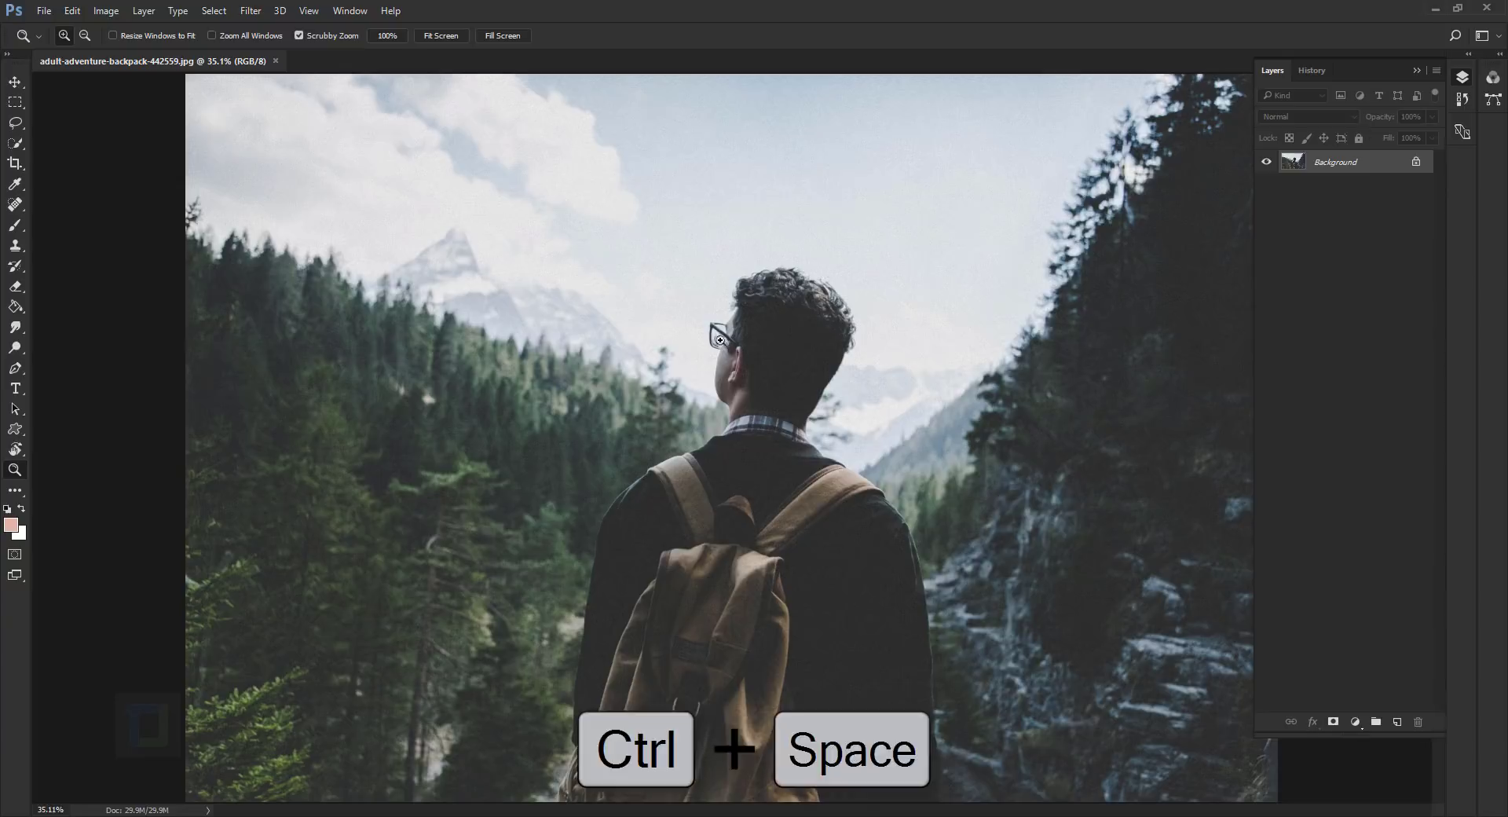
drag(695, 323, 1500, 429)
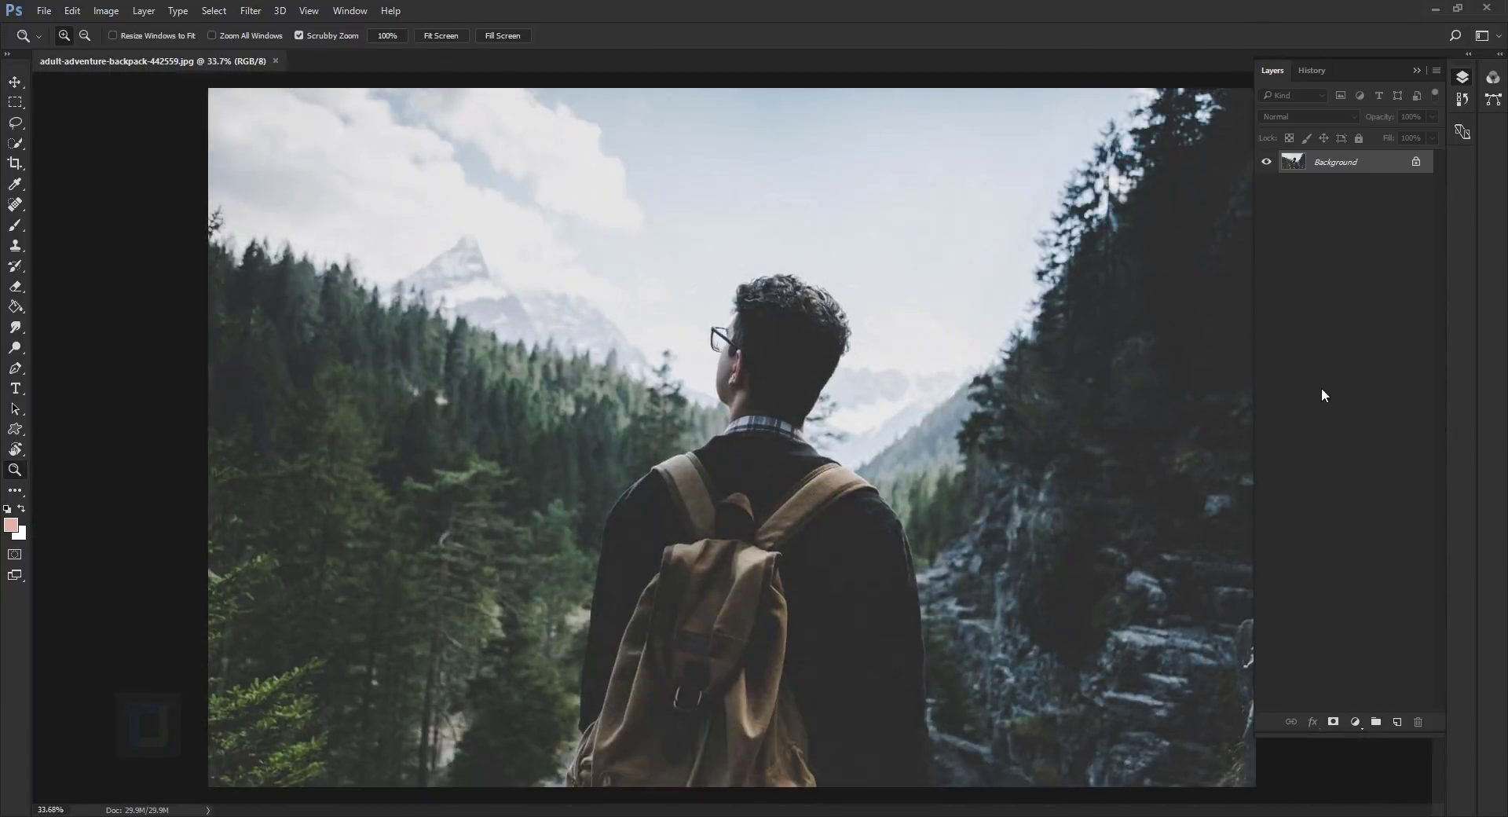
Turn on Zoom with Scroll Wheel in the Tools preferences
click(70, 13)
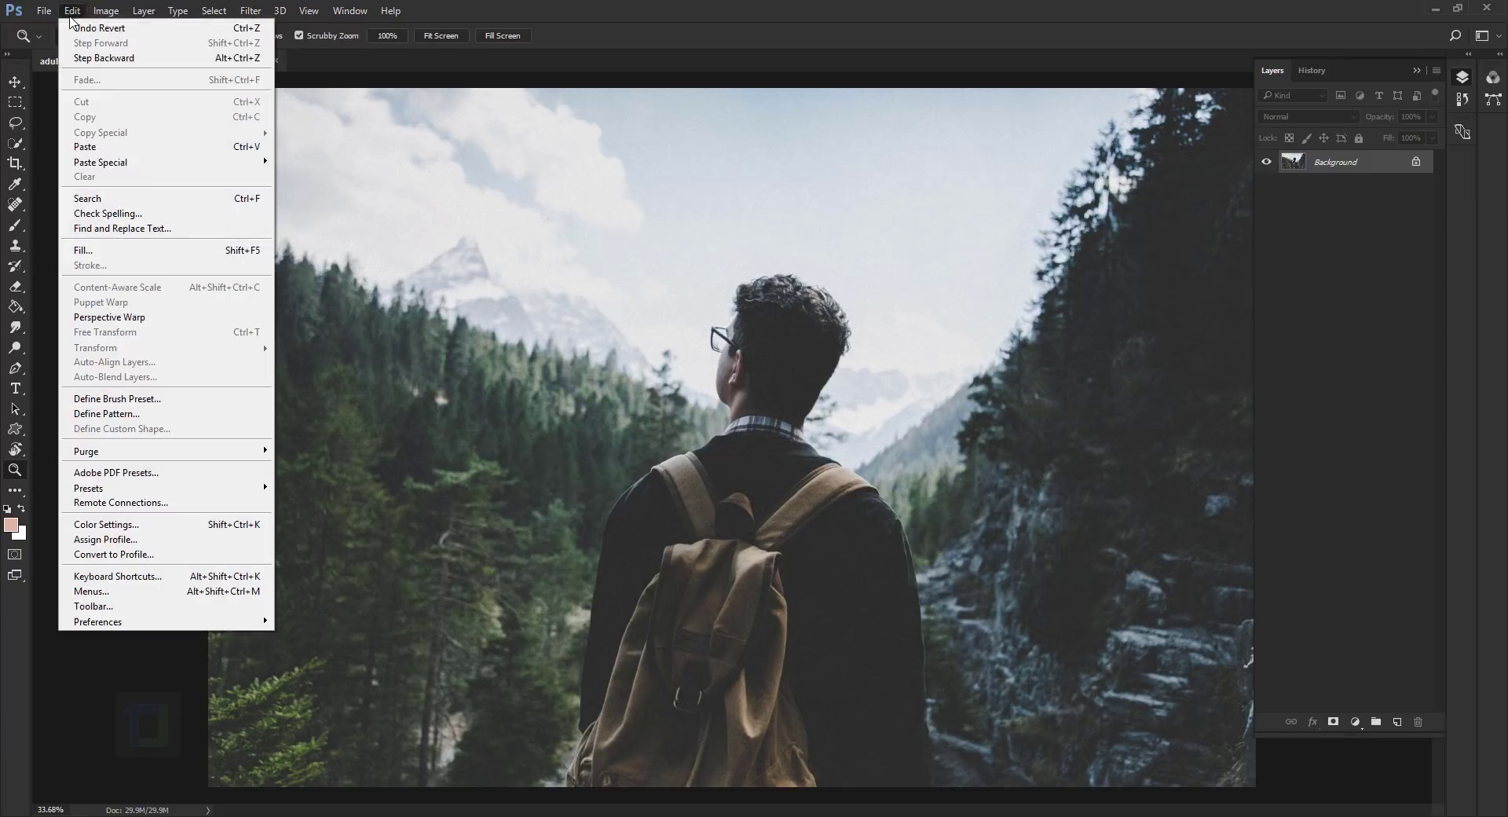
mouse_move(197, 621)
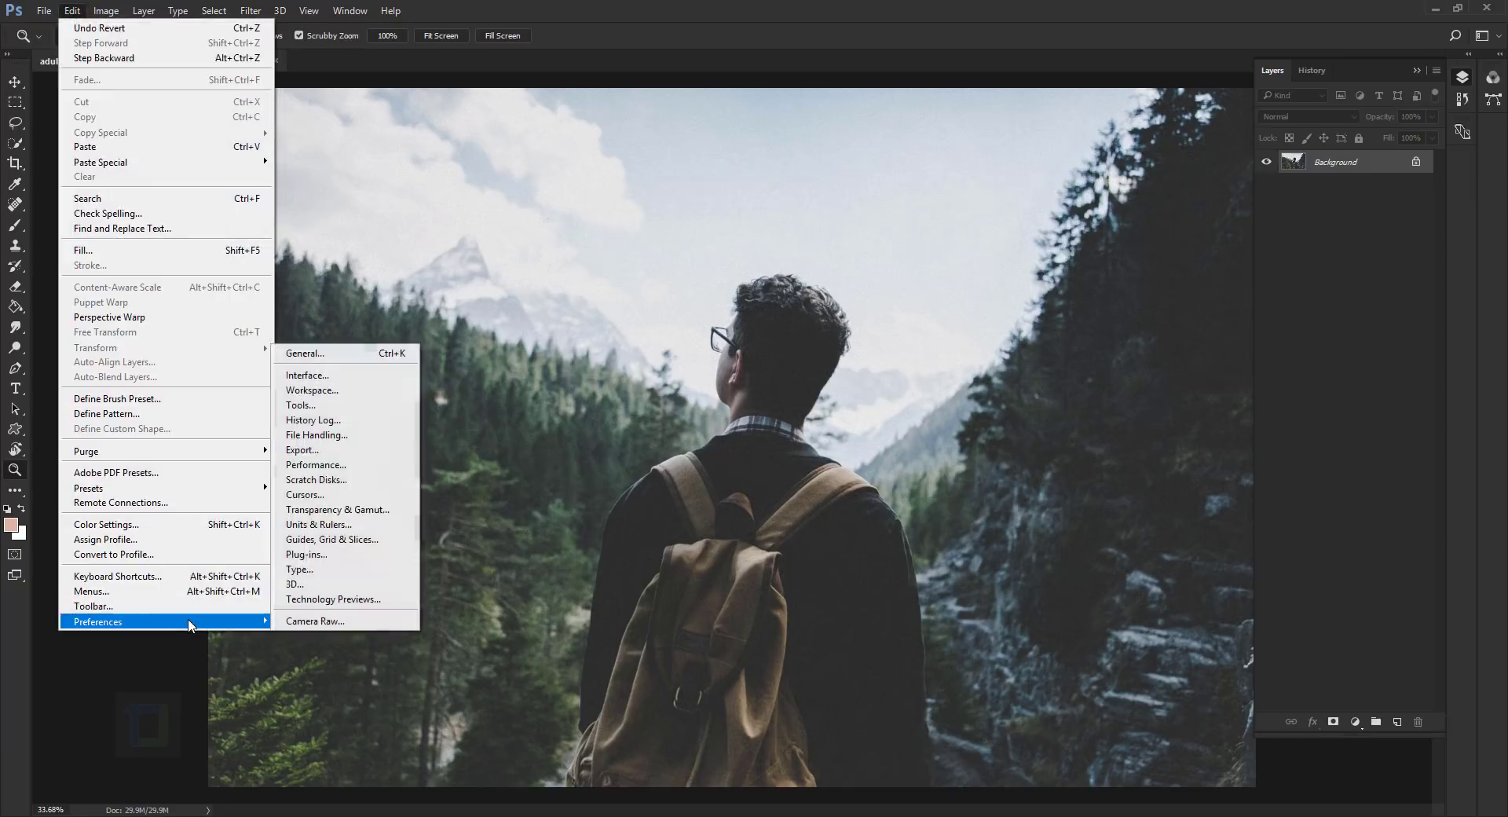
click(346, 406)
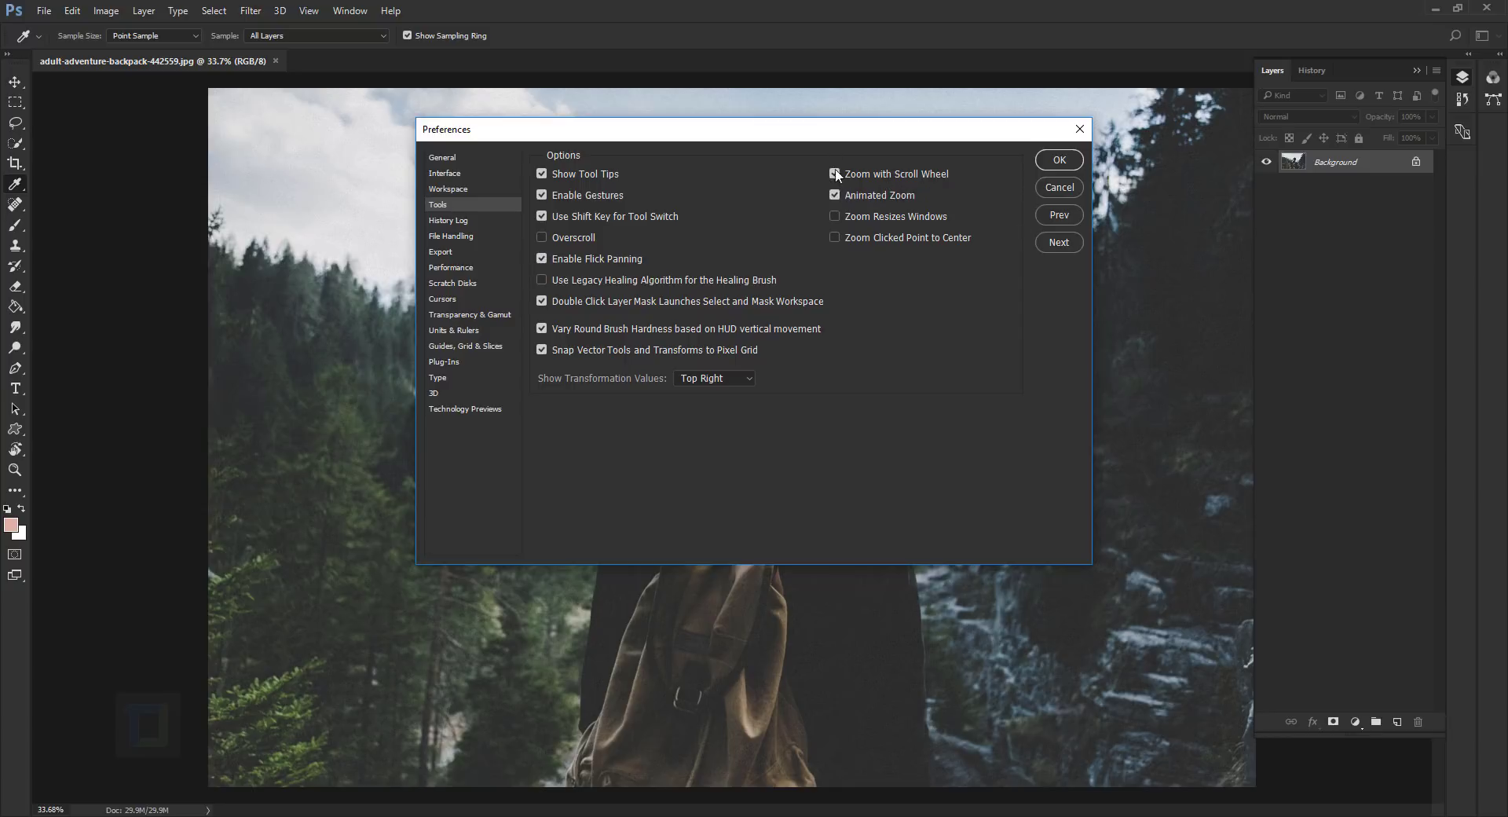
click(1045, 162)
With the Zoom tool, scroll over the canvas to zoom in and out
key(z)
scroll(682, 400, up, 3)
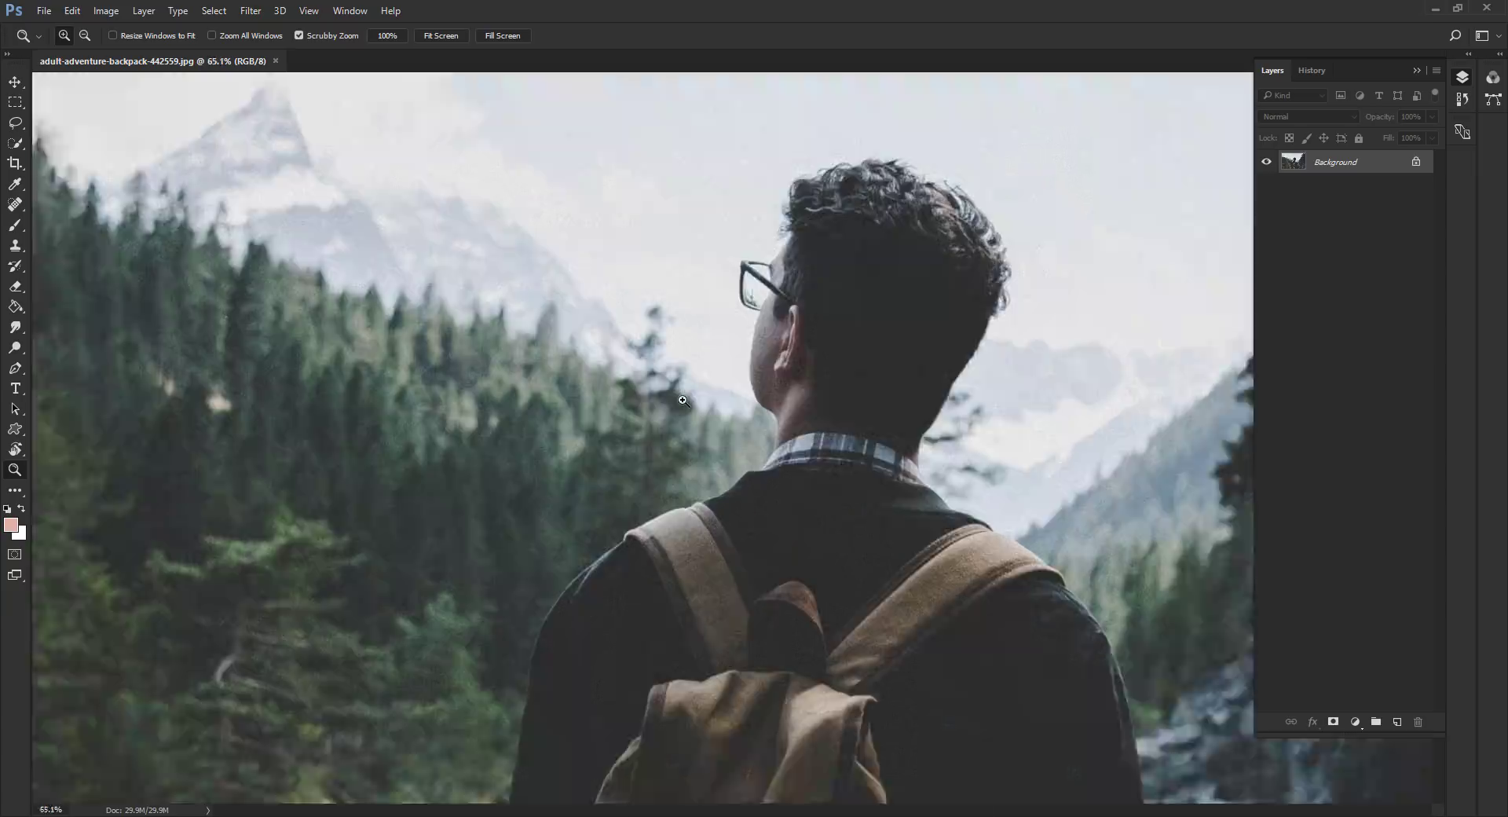
scroll(682, 401, up, 2)
scroll(683, 400, down, 5)
scroll(683, 400, up, 3)
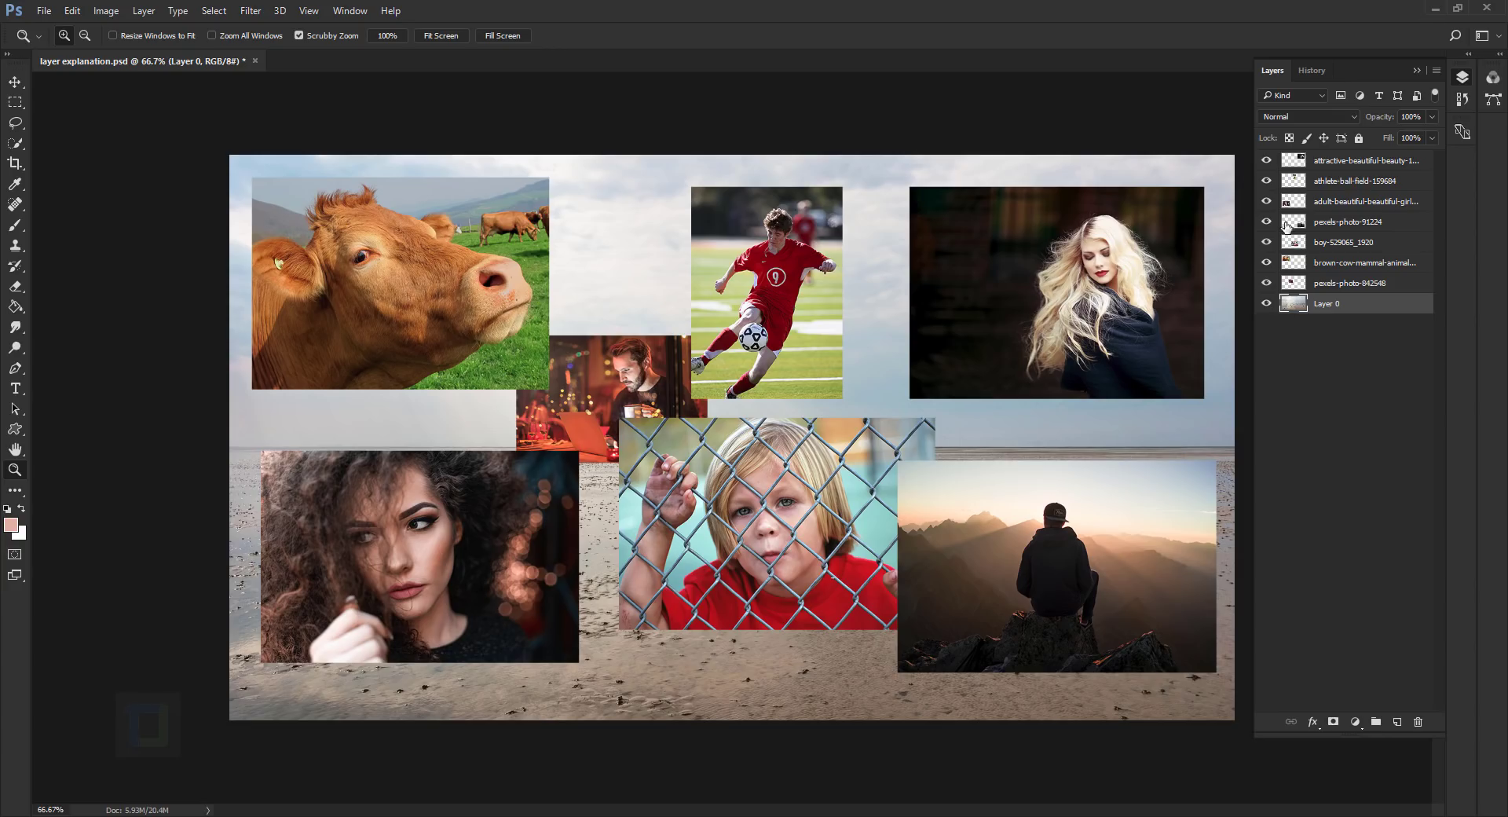
Hide and reshow the curly-haired woman, sunset and cow photo layers
click(1267, 202)
click(1267, 202)
click(1266, 222)
click(1266, 261)
click(1265, 261)
click(15, 77)
key(ctrl)
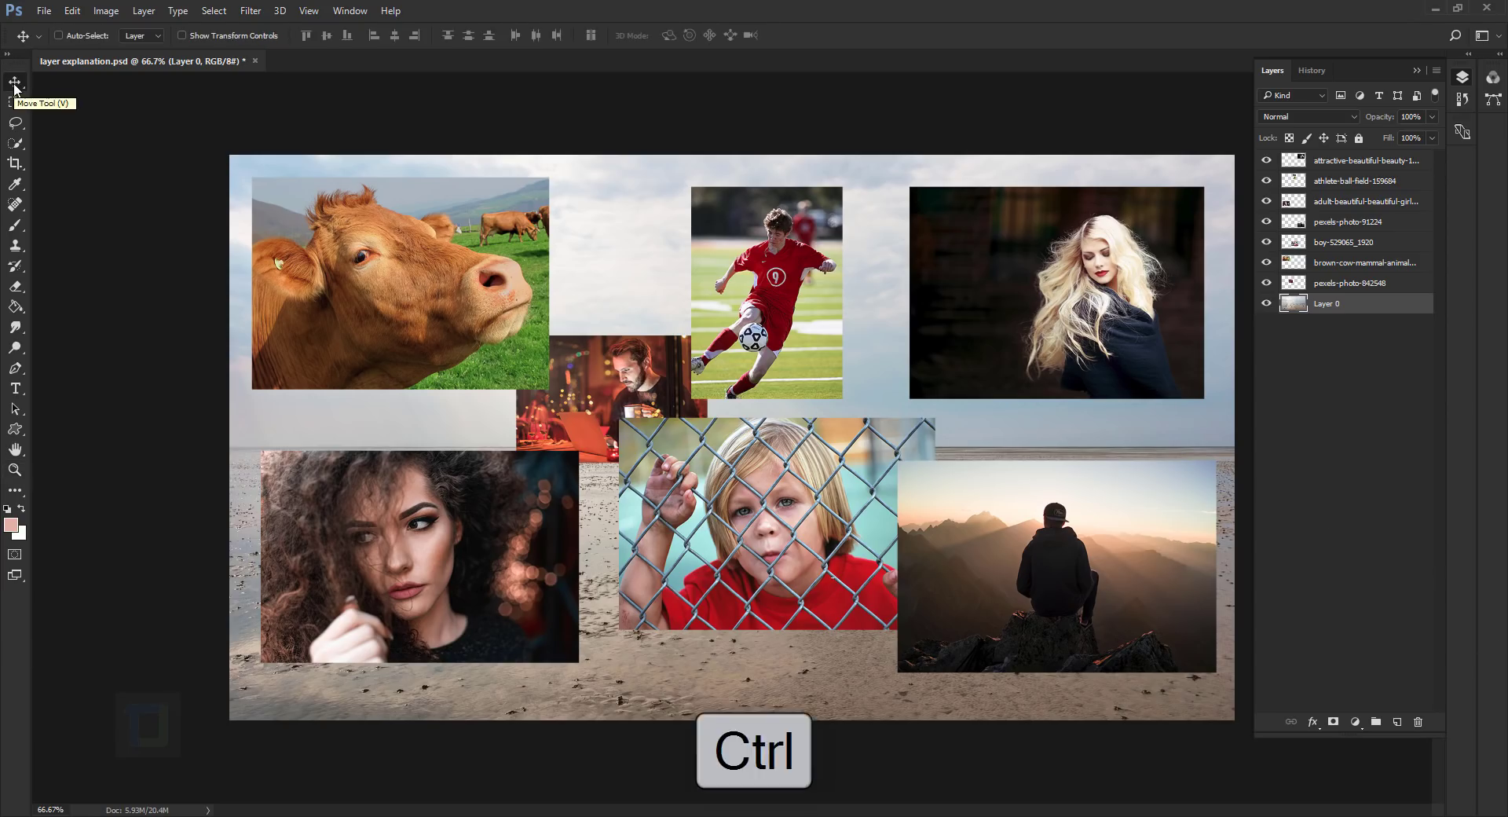
ctrl+click(387, 267)
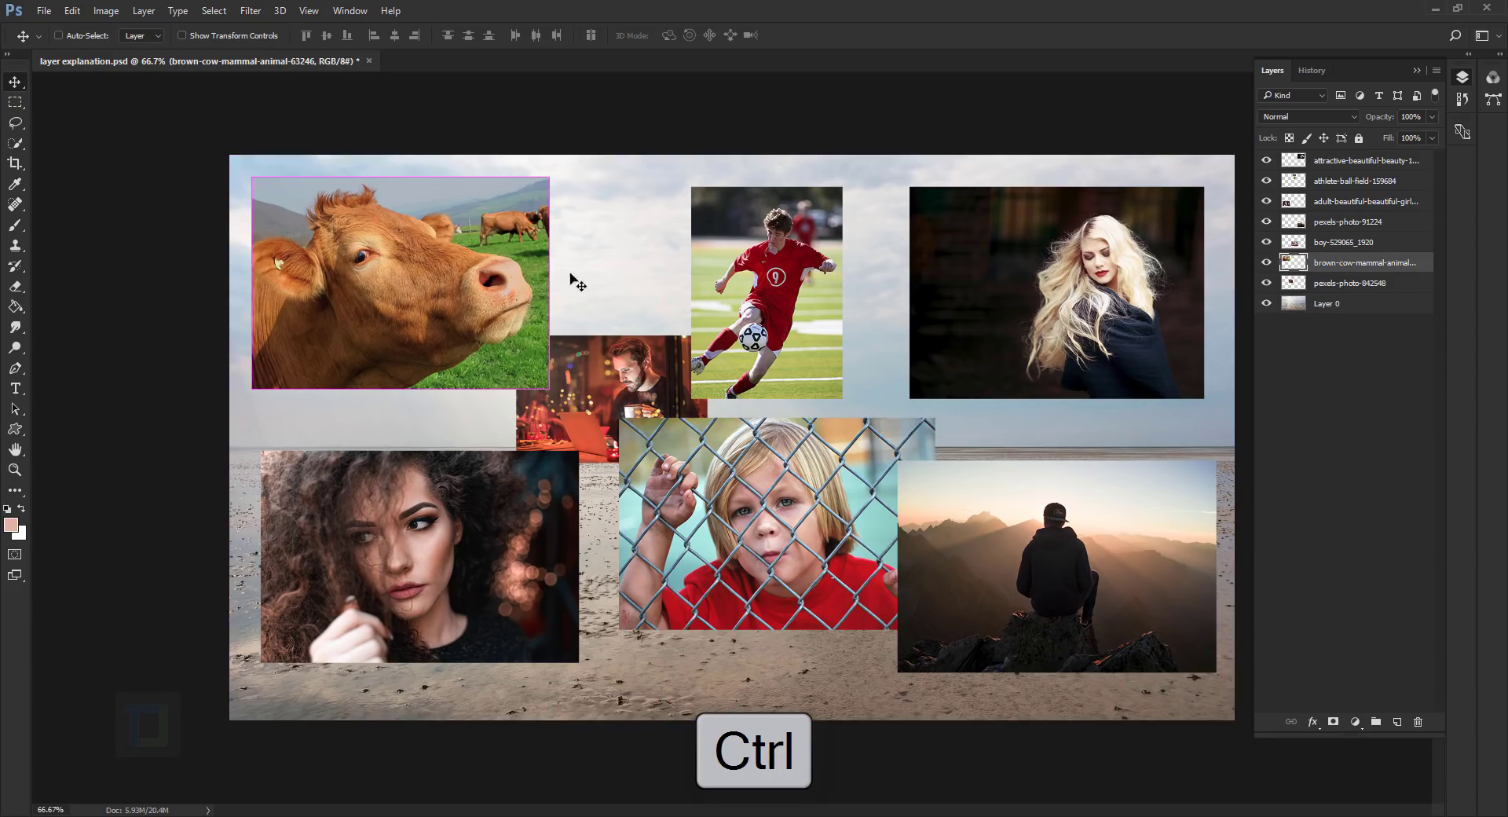
click(1266, 263)
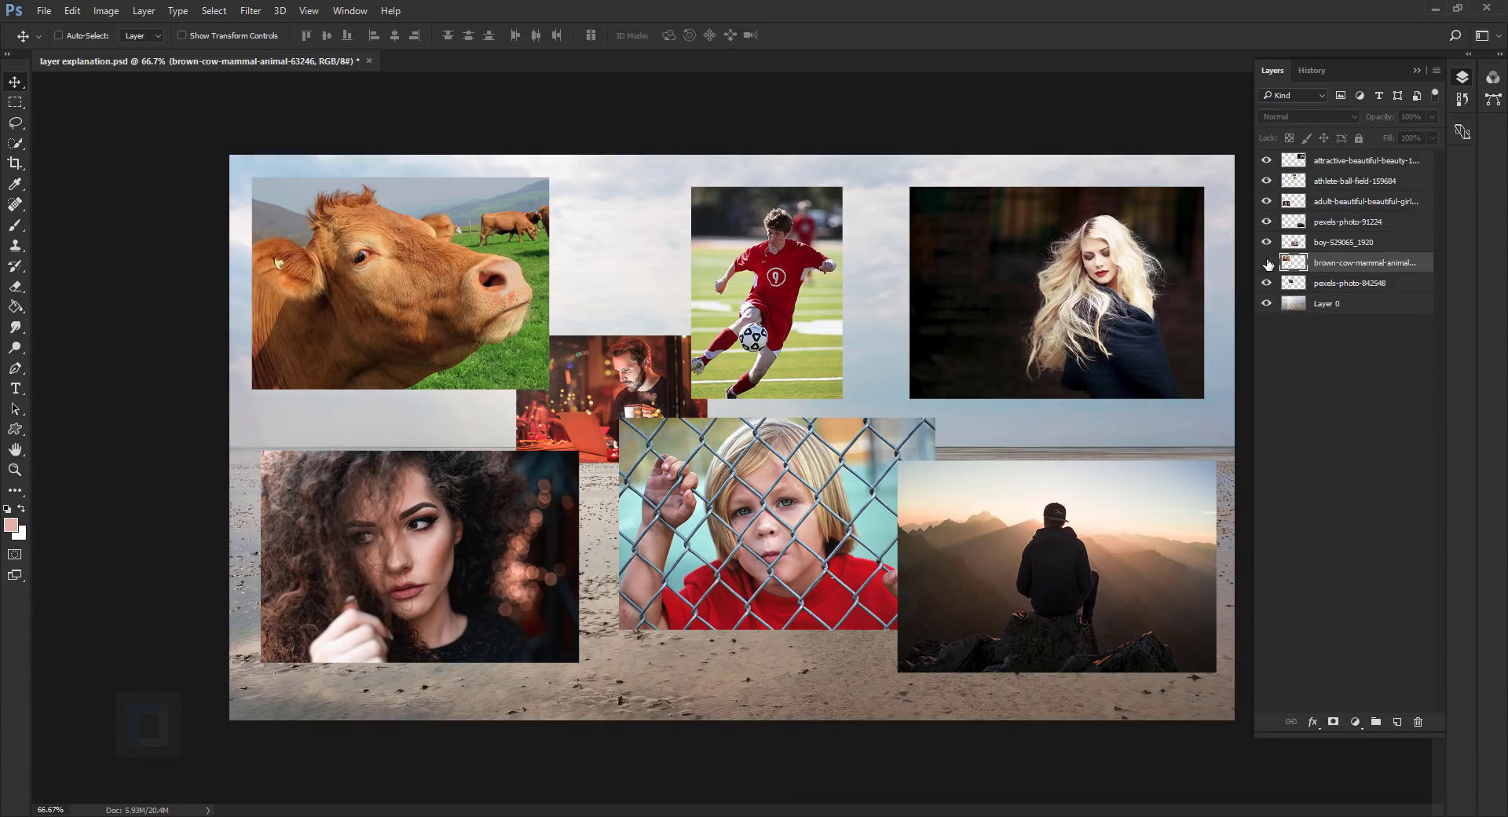
click(1267, 263)
key(ctrl+shift+u)
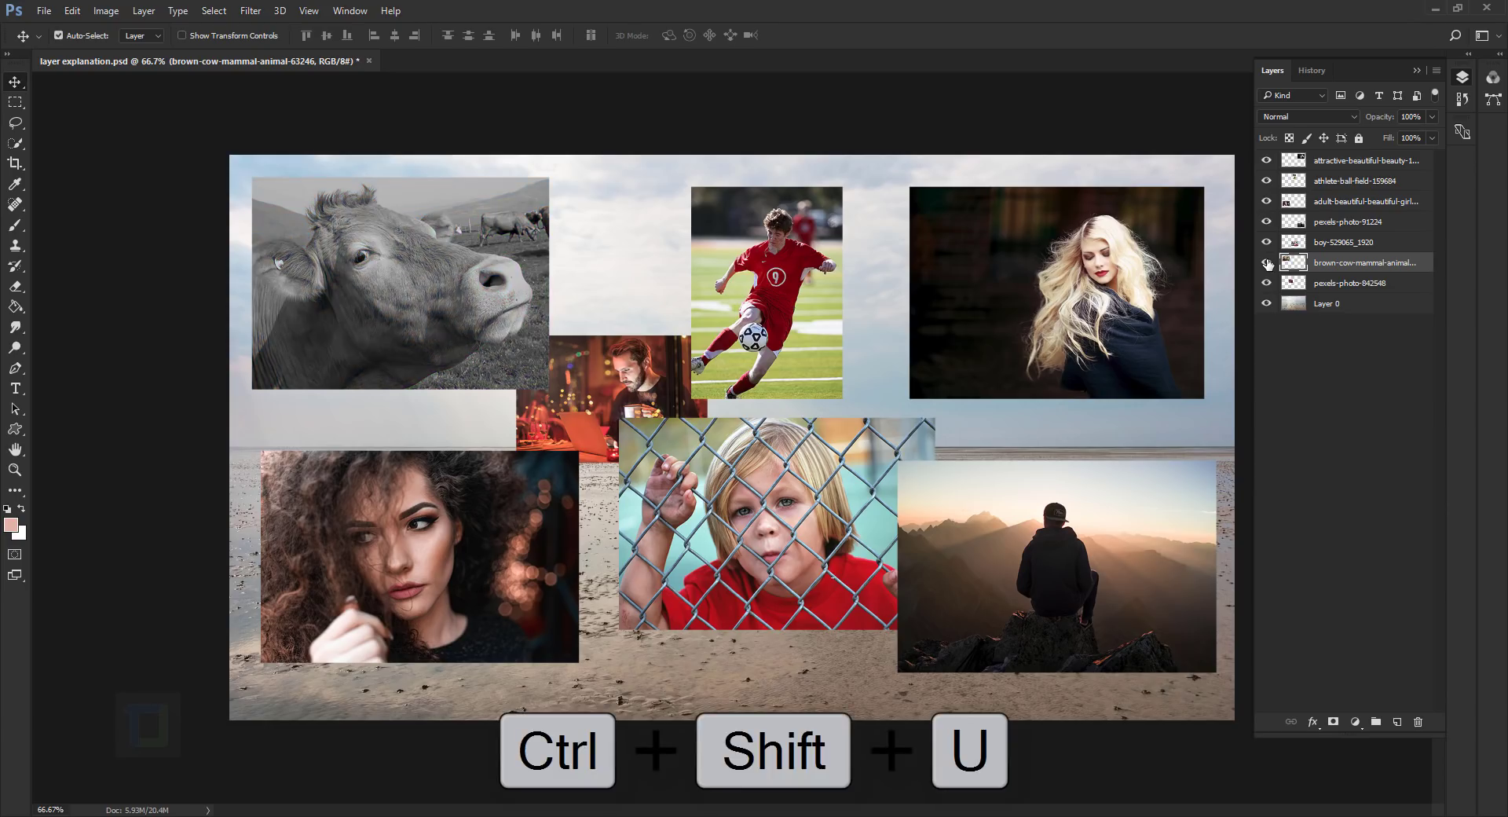
key(ctrl+z)
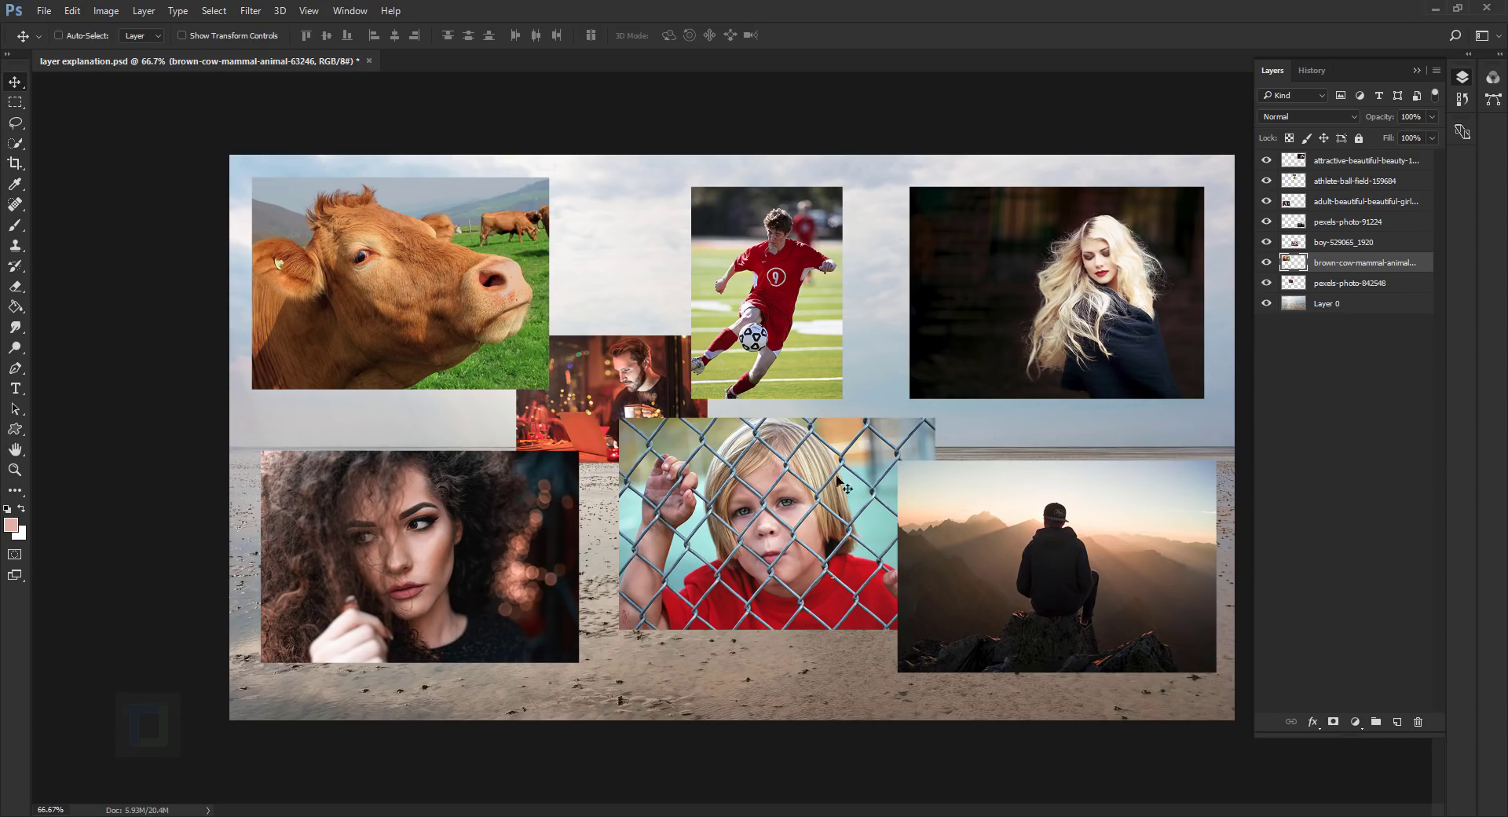
key(ctrl)
ctrl+click(763, 503)
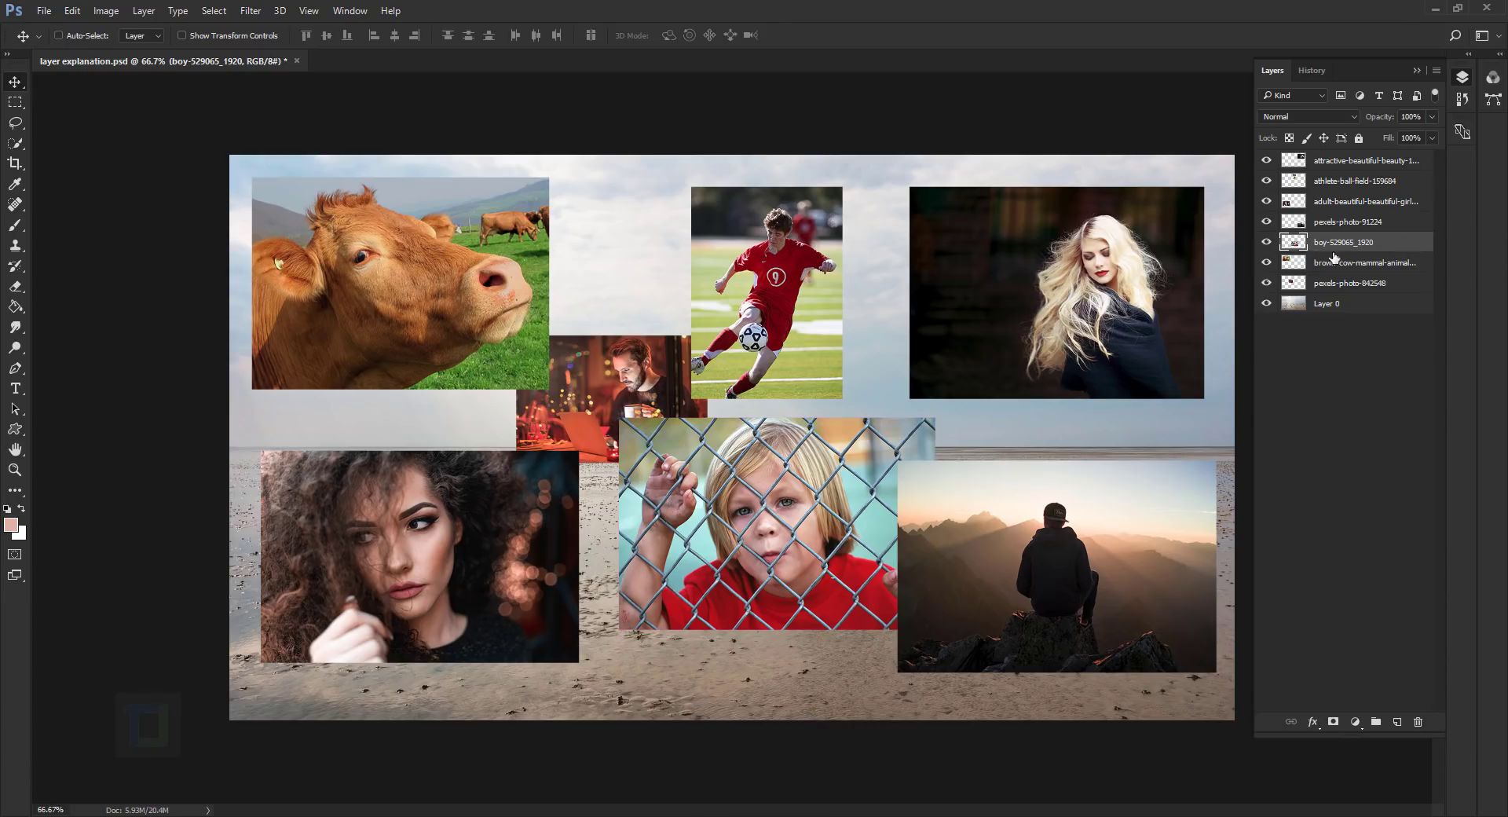
click(1265, 244)
click(1265, 243)
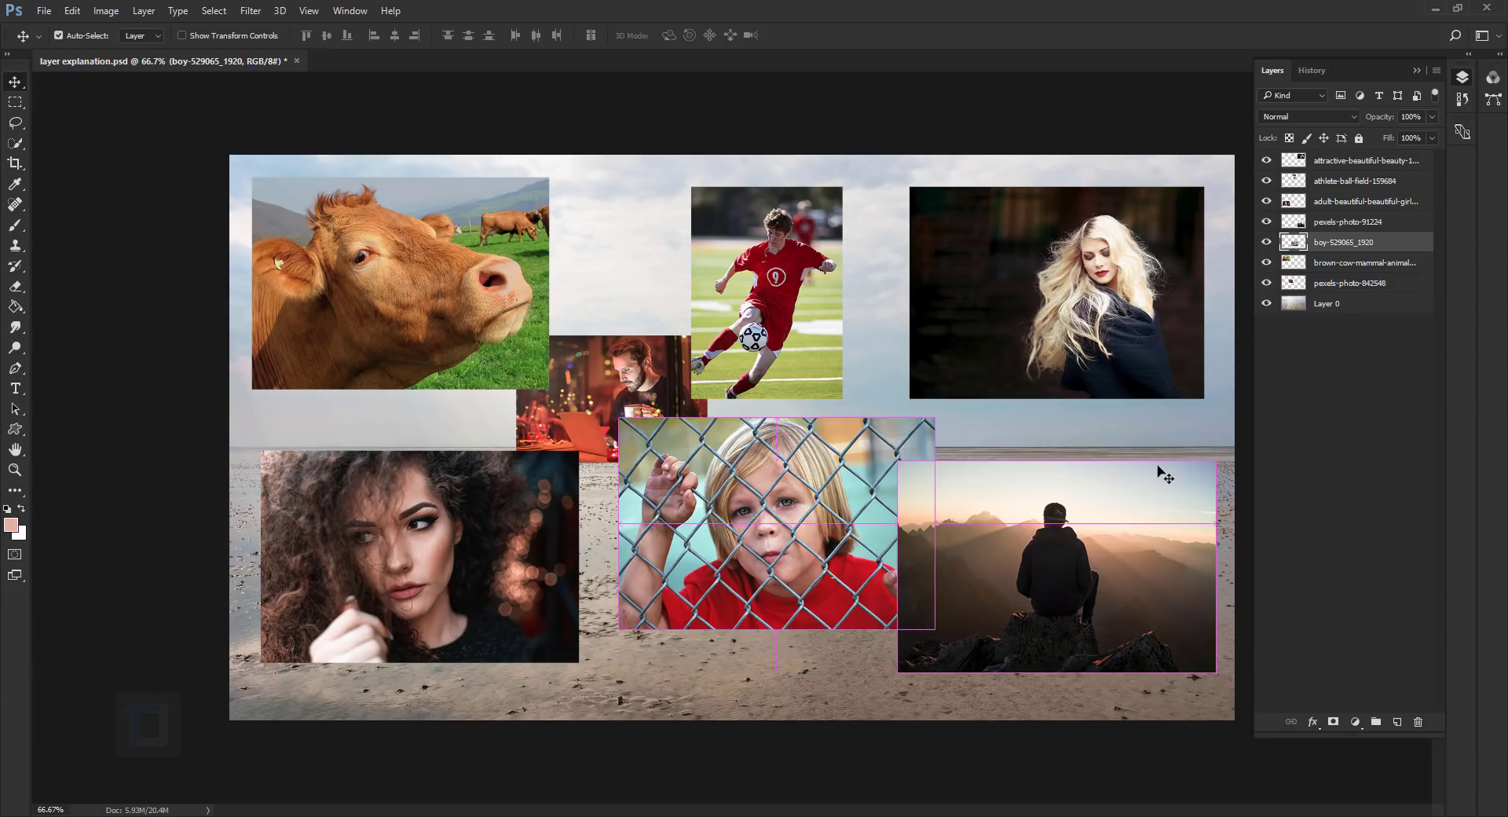
key(ctrl+shift+u)
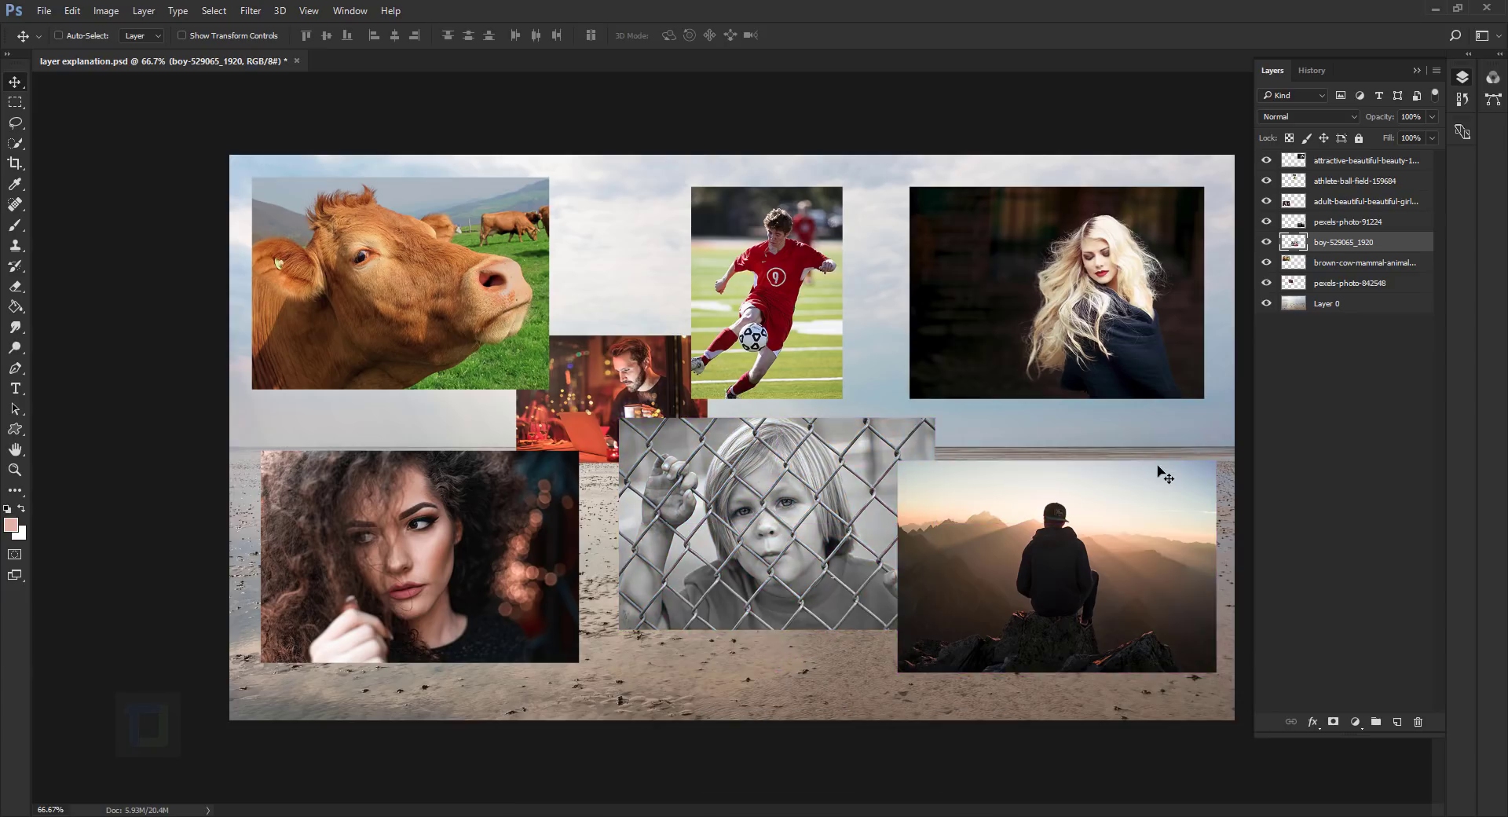
key(ctrl+z)
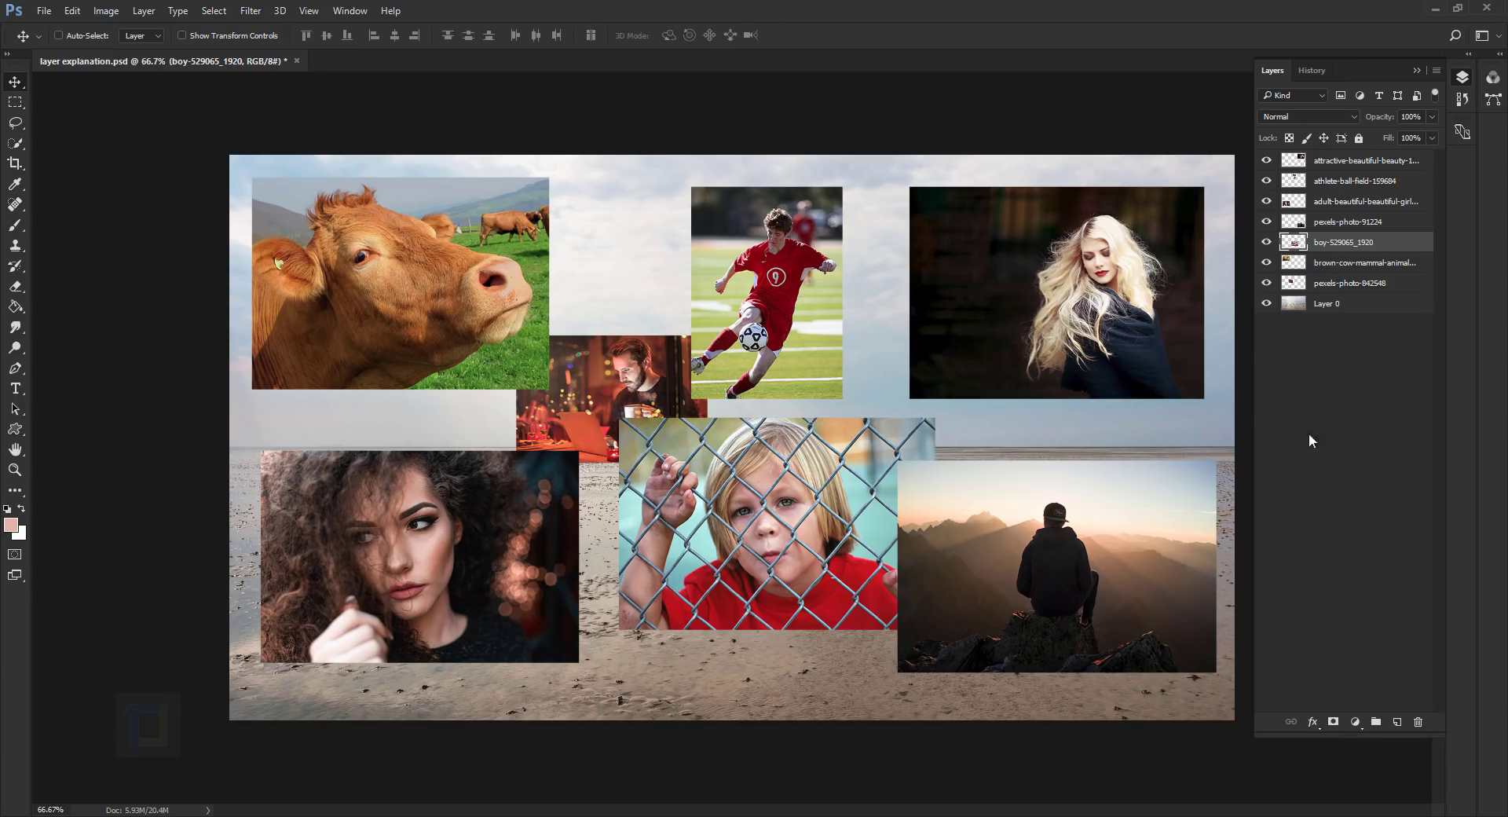
click(1323, 306)
click(1266, 304)
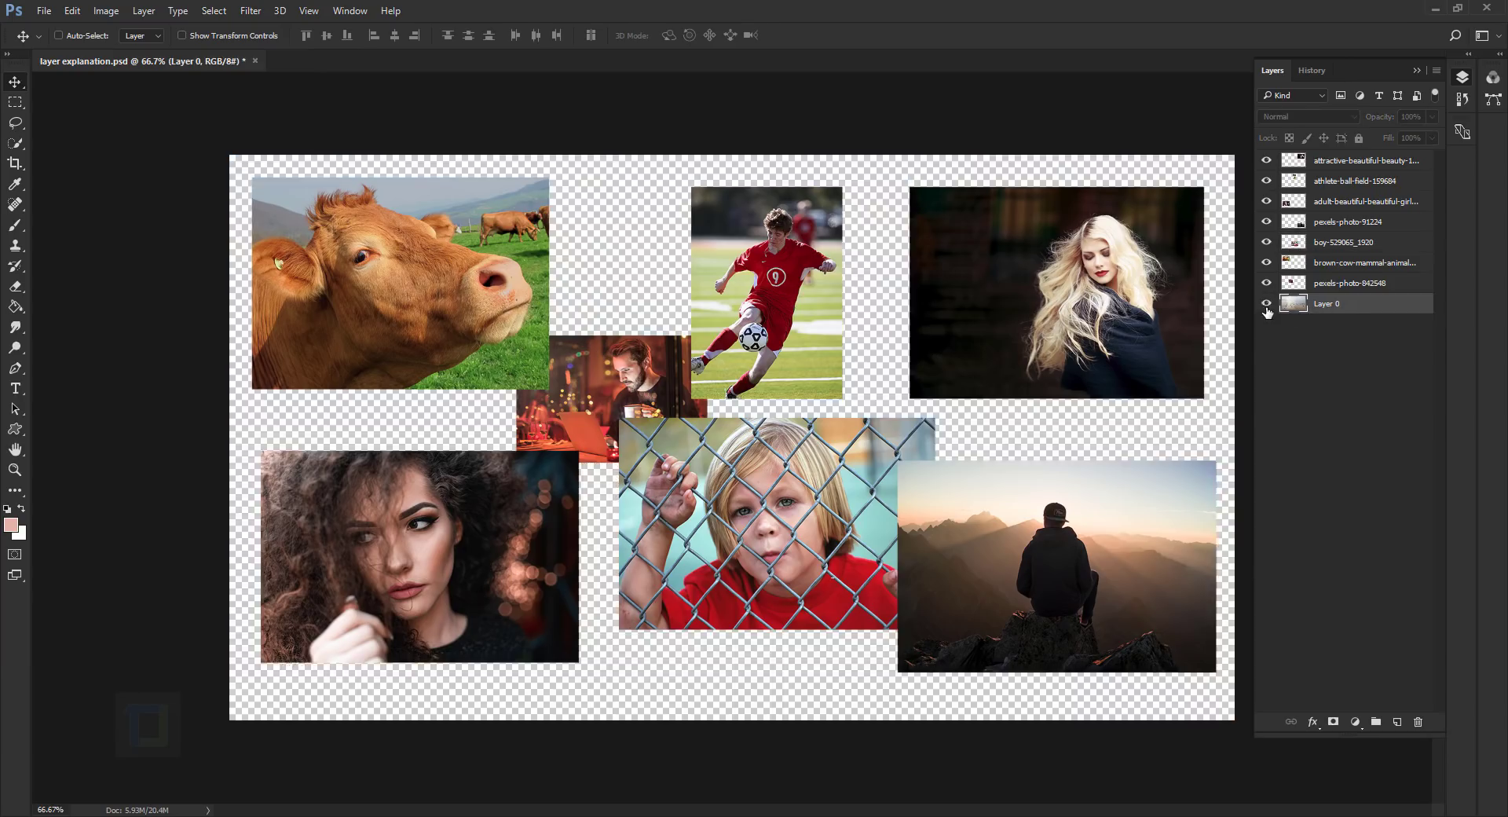
click(1266, 303)
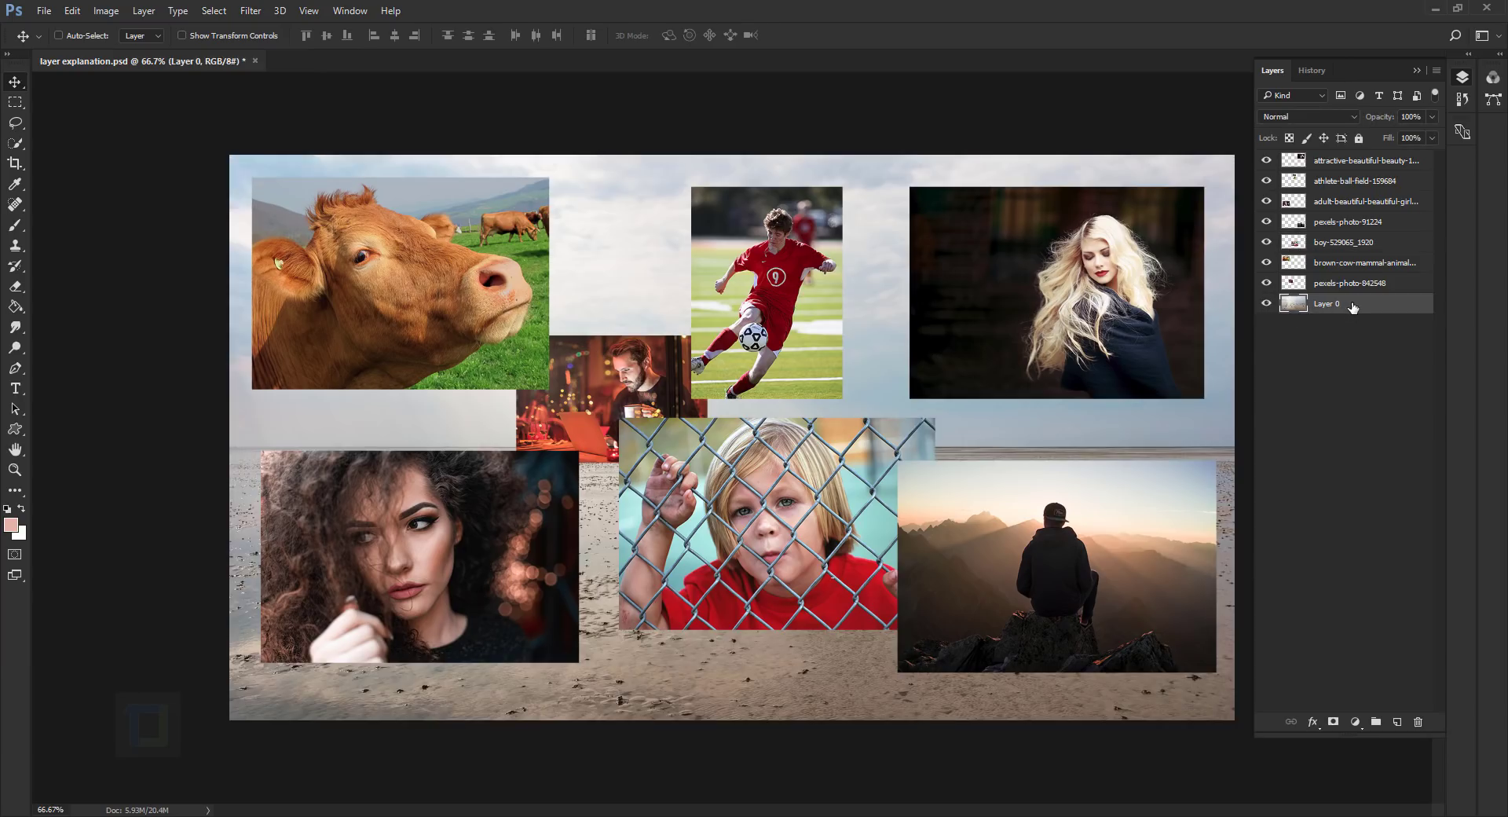
mouse_move(1352, 306)
mouse_down()
mouse_move(1351, 280)
mouse_move(1347, 327)
mouse_up()
key(ctrl+bracketright)
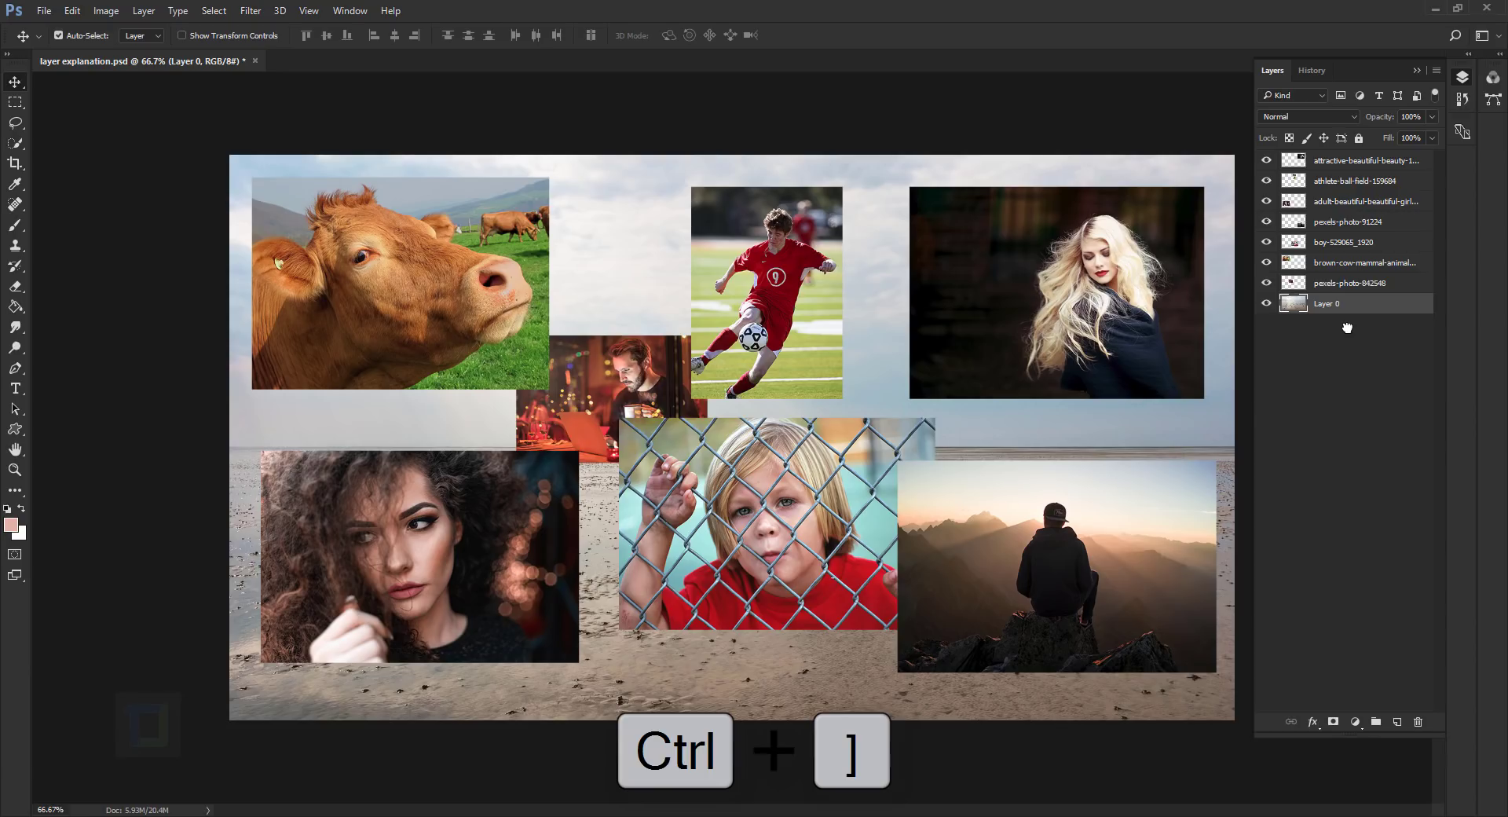
key(ctrl+bracketright)
key(ctrl+bracketright)
key(ctrl+bracketright)
key(ctrl+bracketright)
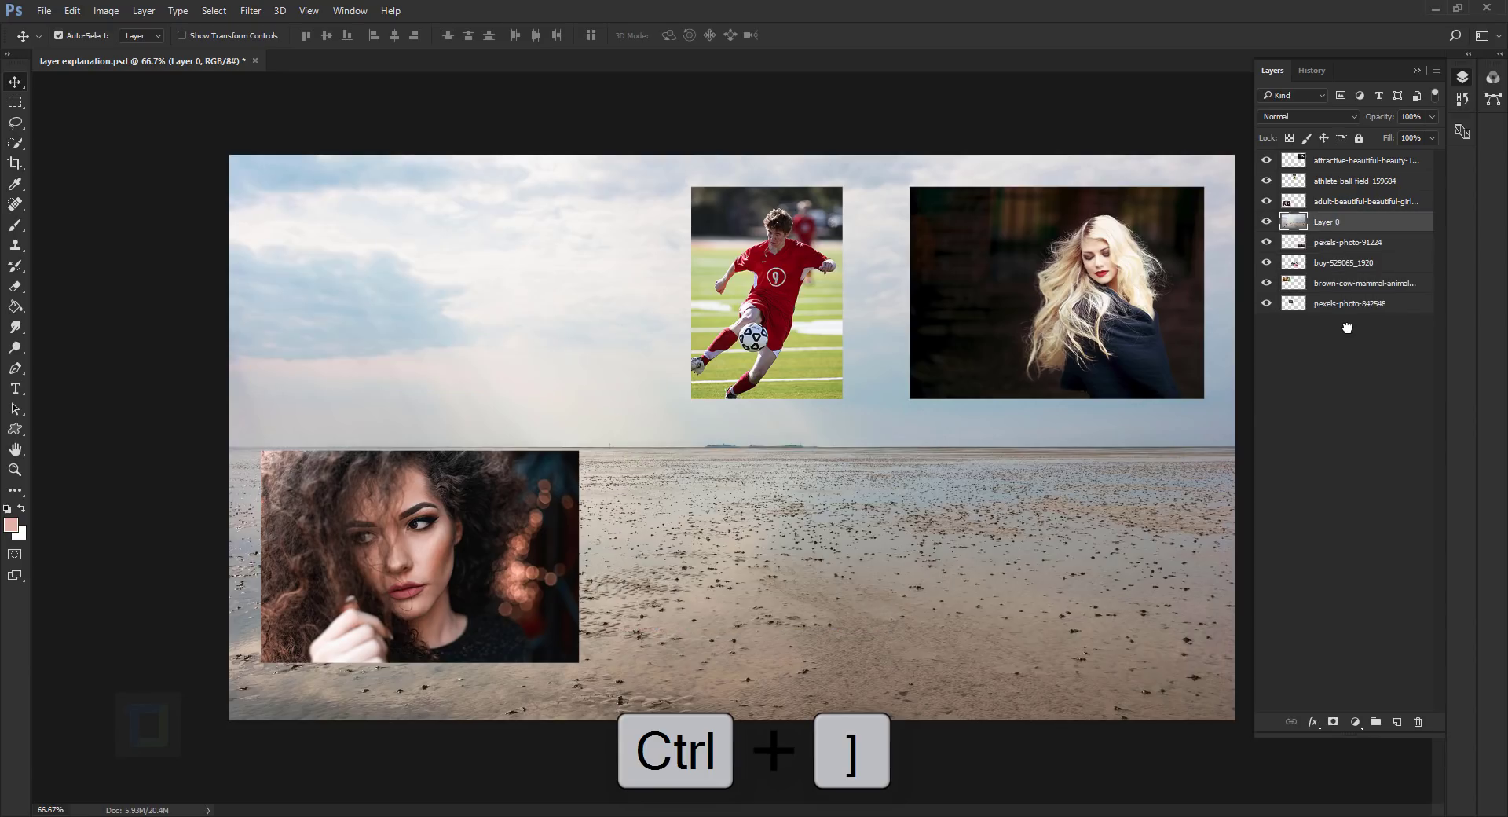
key(ctrl+bracketright)
key(ctrl+bracketright)
key(ctrl+bracketright)
key(ctrl+bracketleft)
key(ctrl+bracketleft)
key(ctrl+bracketleft)
key(ctrl+bracketleft)
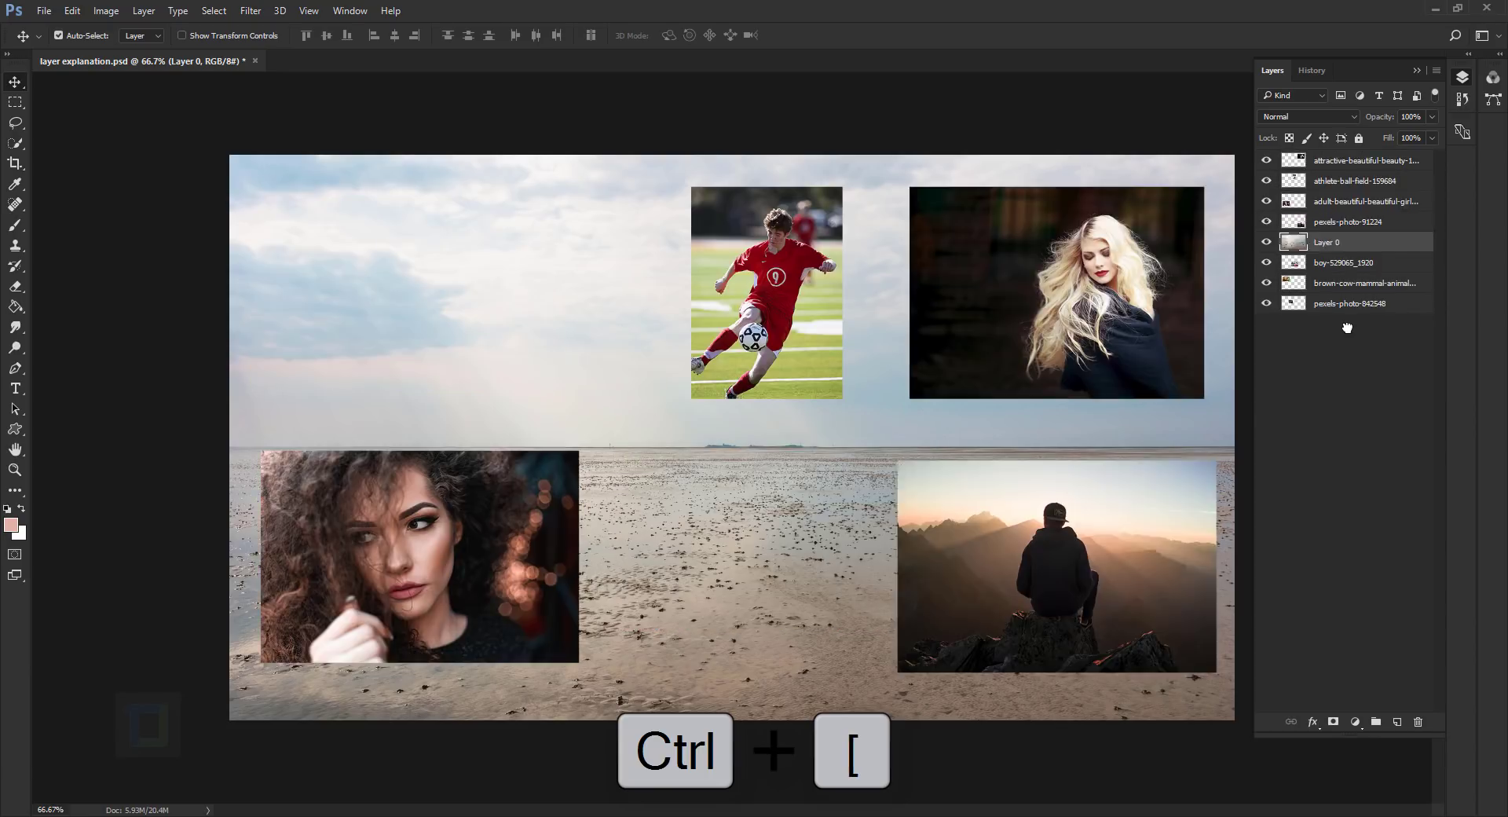
key(ctrl+bracketleft)
key(ctrl+bracketleft)
key(ctrl+bracketleft)
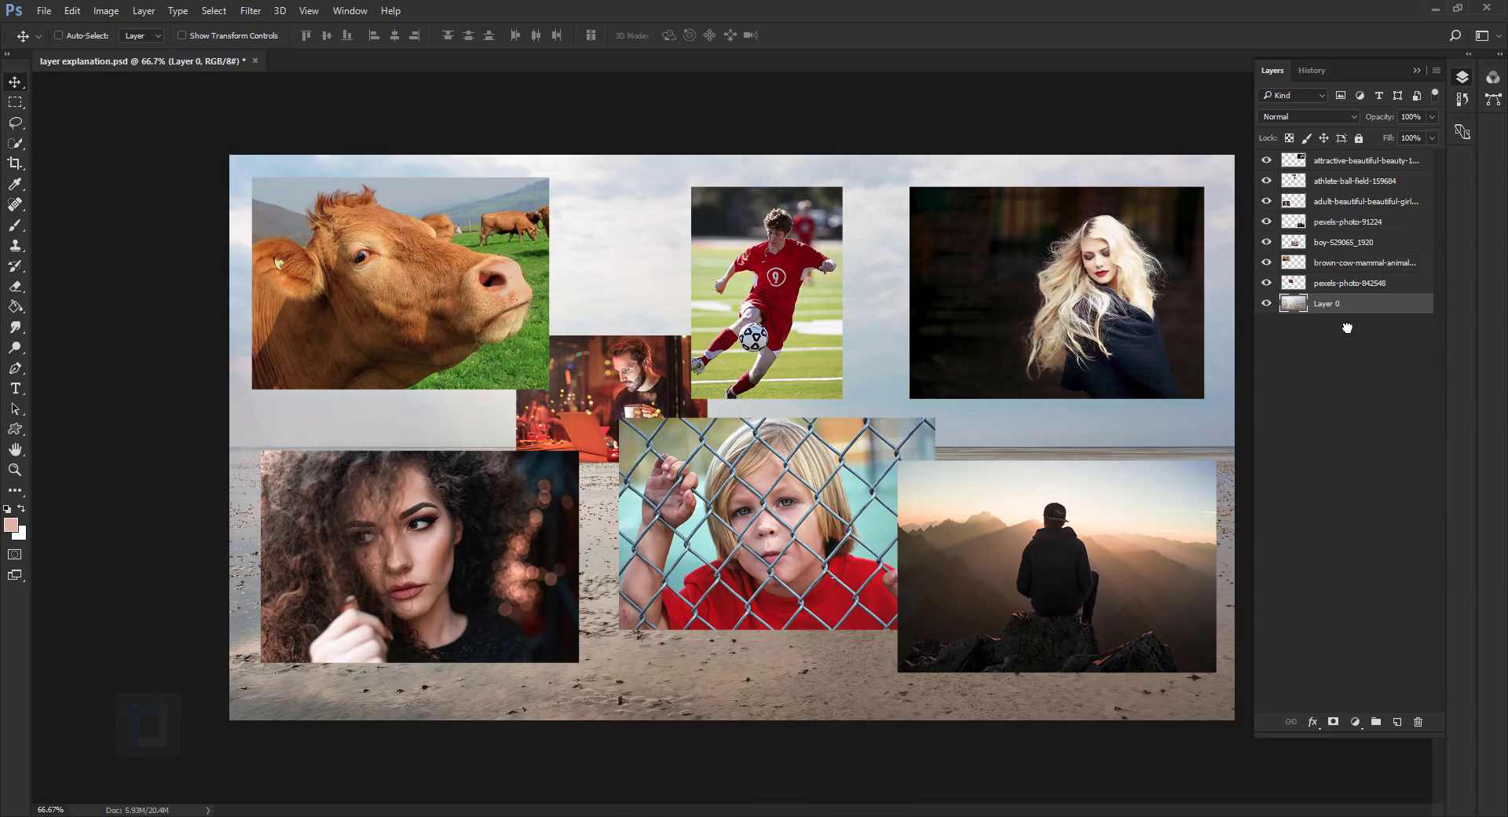
Duplicate Layer 0, delete the copy, then Ctrl+Alt-drag Layer 0 to the top of the stack
key(ctrl+j)
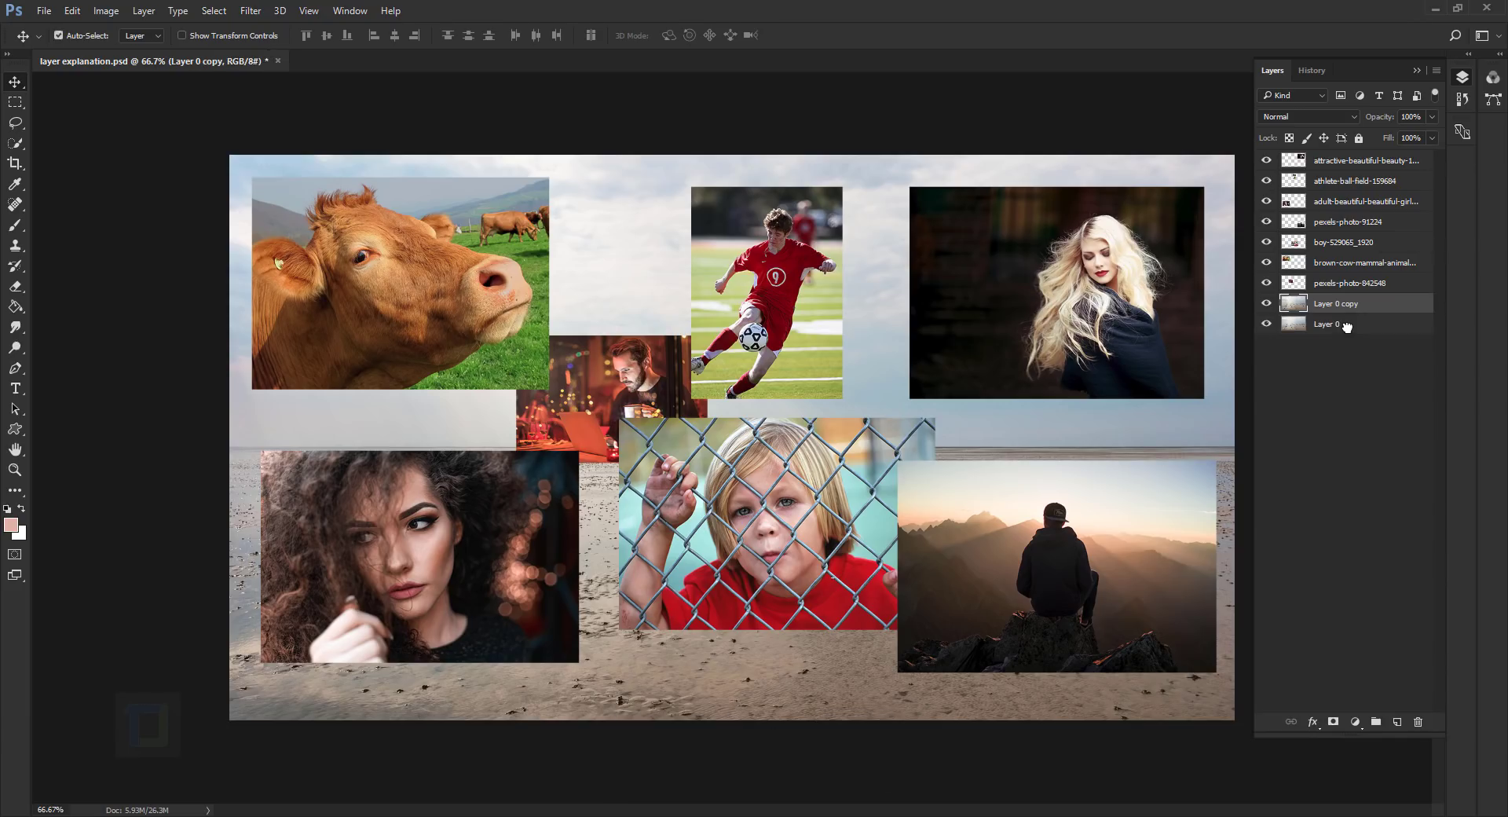
key(Delete)
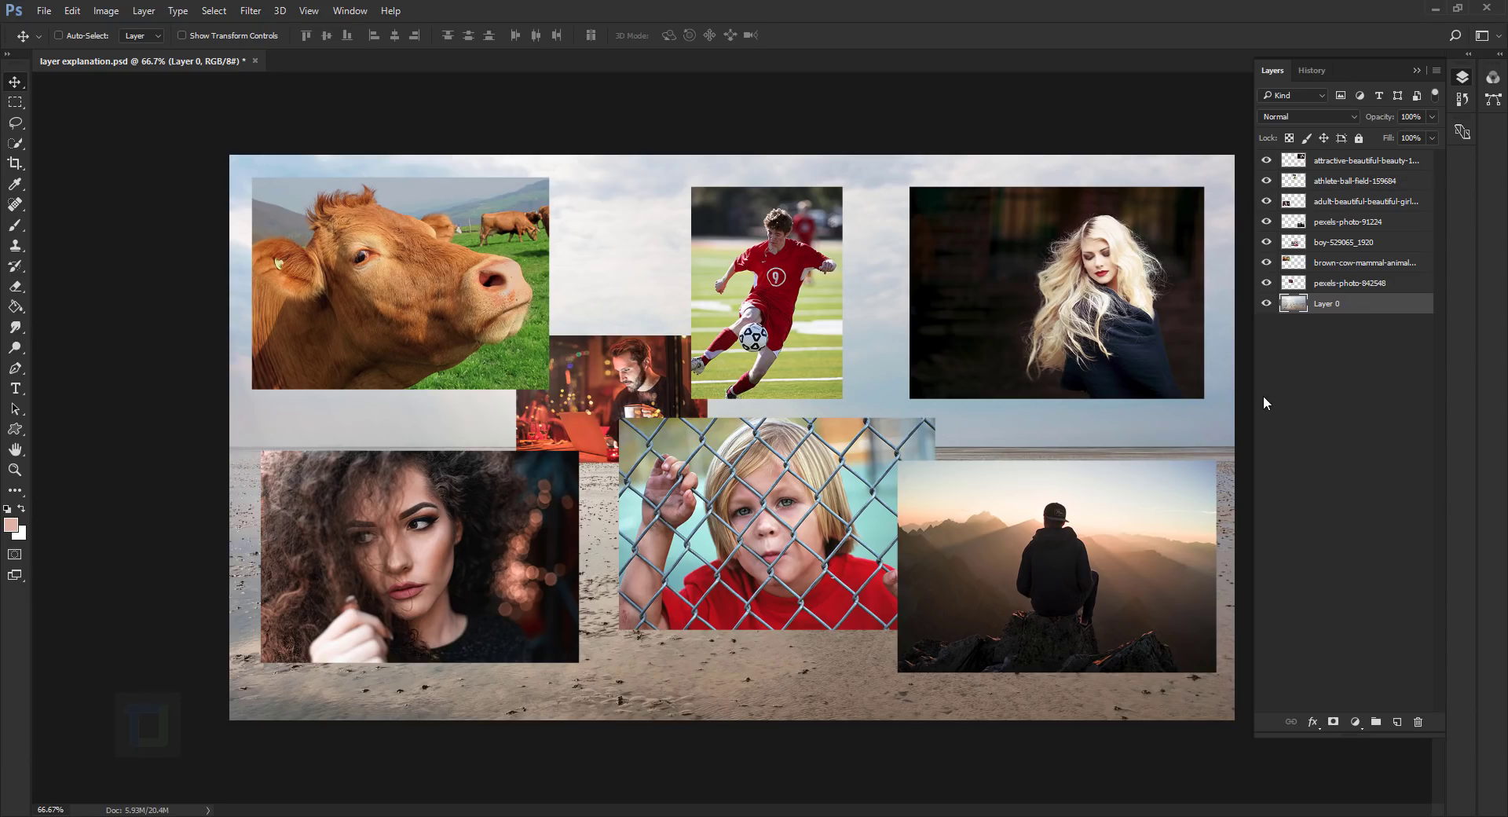
key(ctrl+alt)
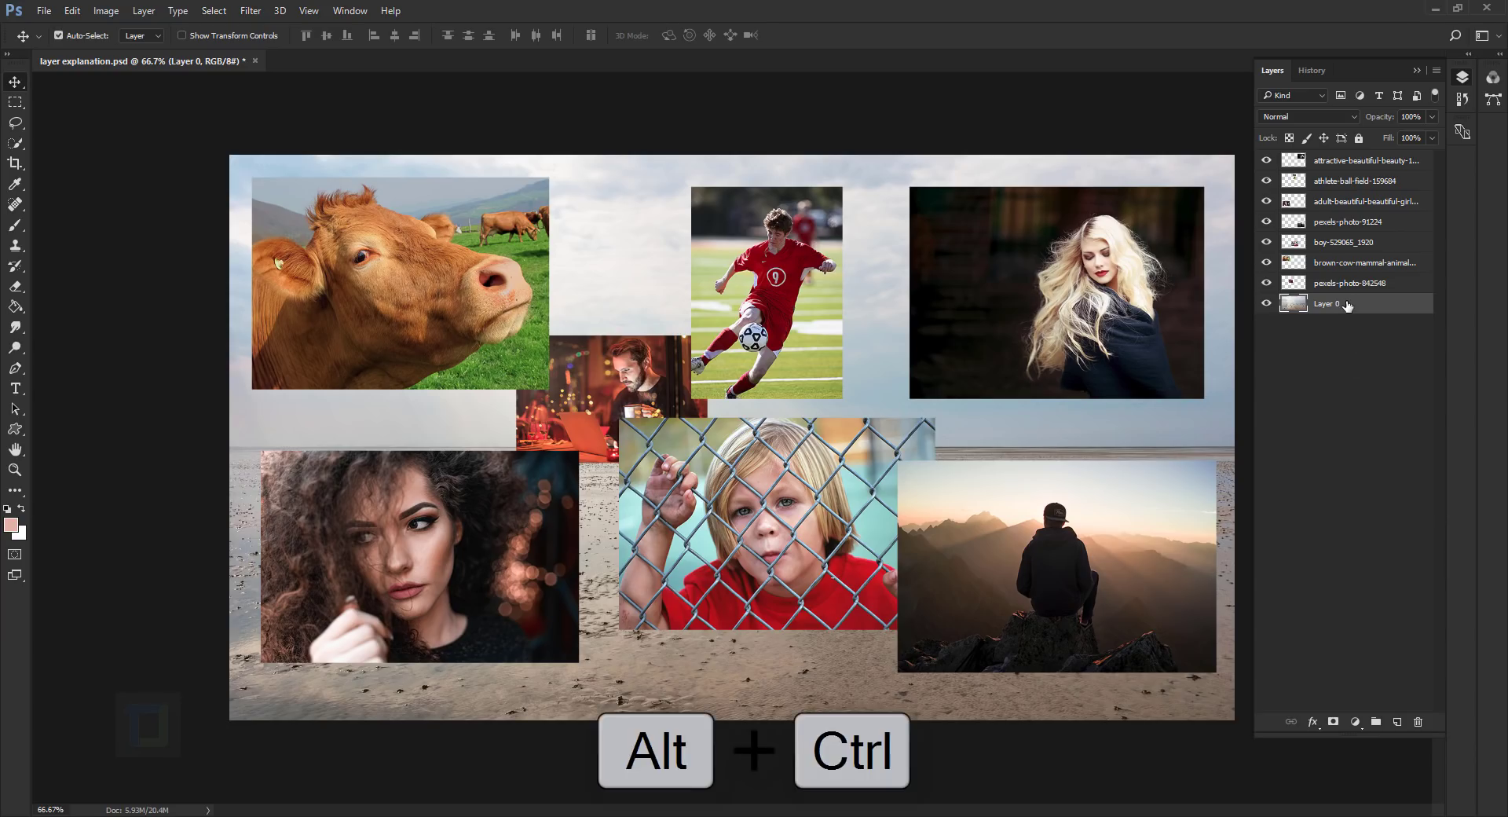
drag(1346, 305, 1367, 159)
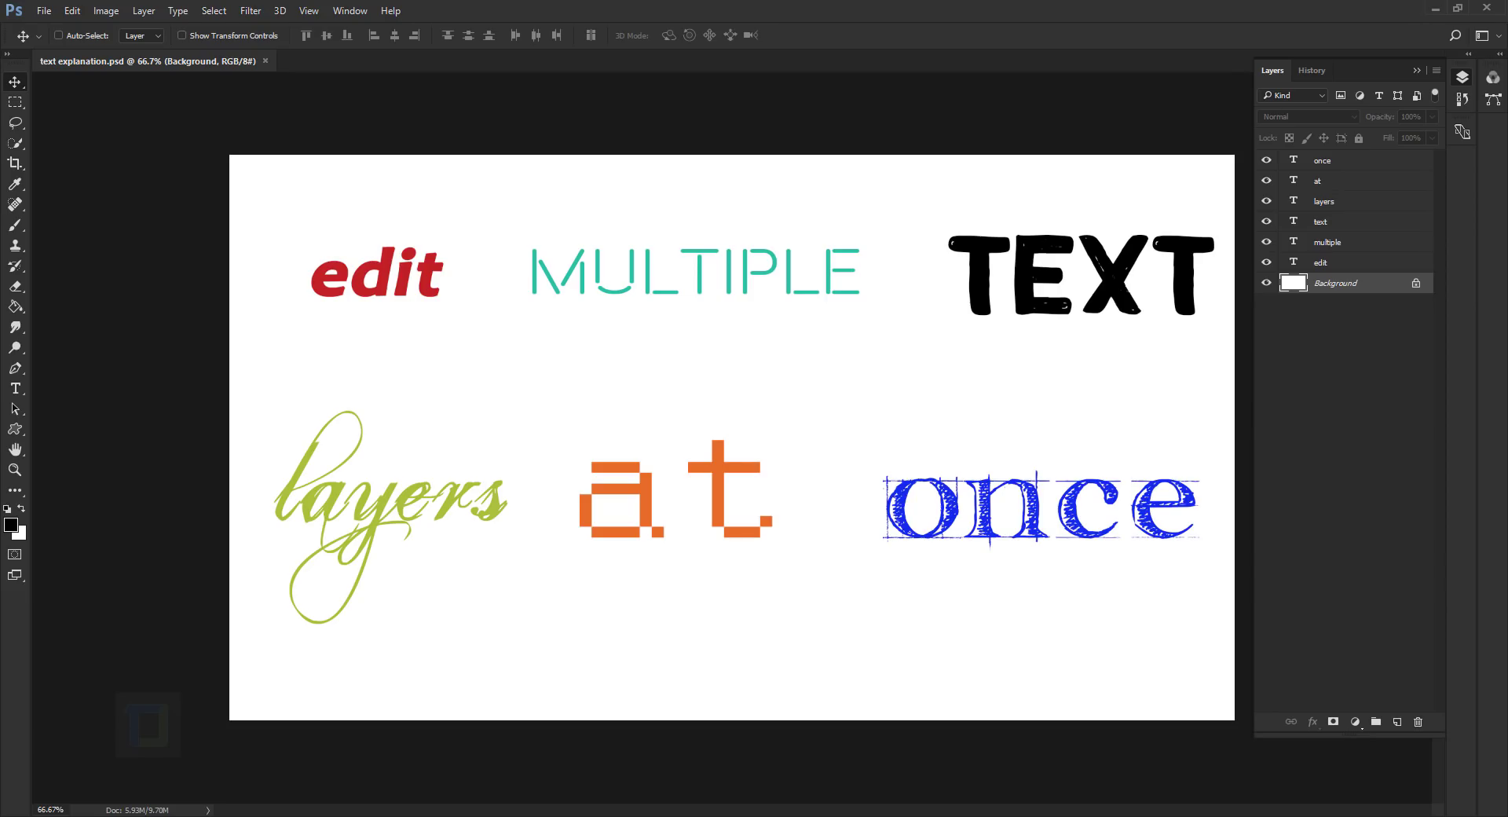
Select the edit layer, then Shift-select through the once layer to select all six
click(1308, 265)
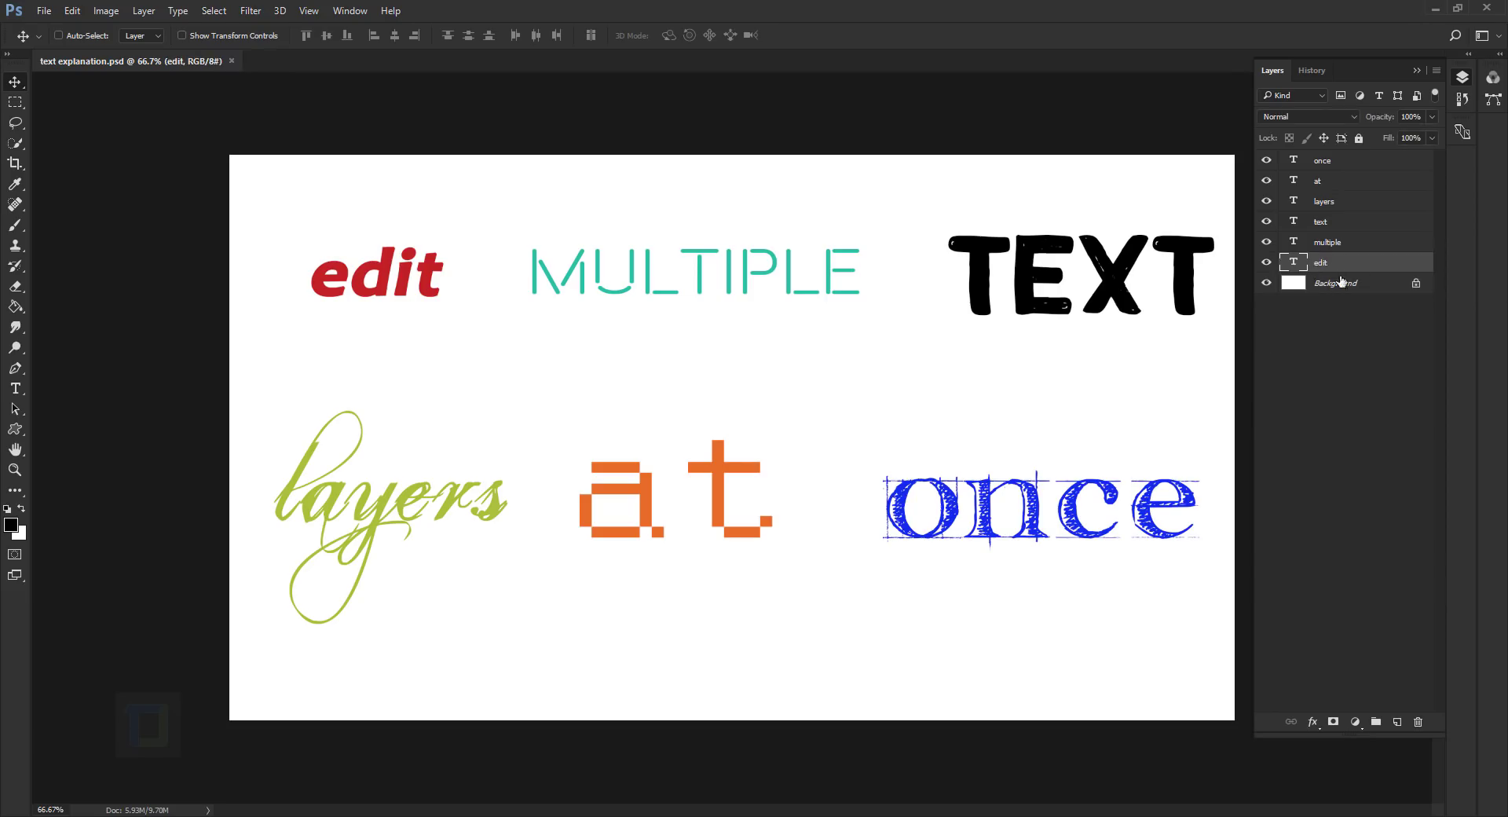
key(shift)
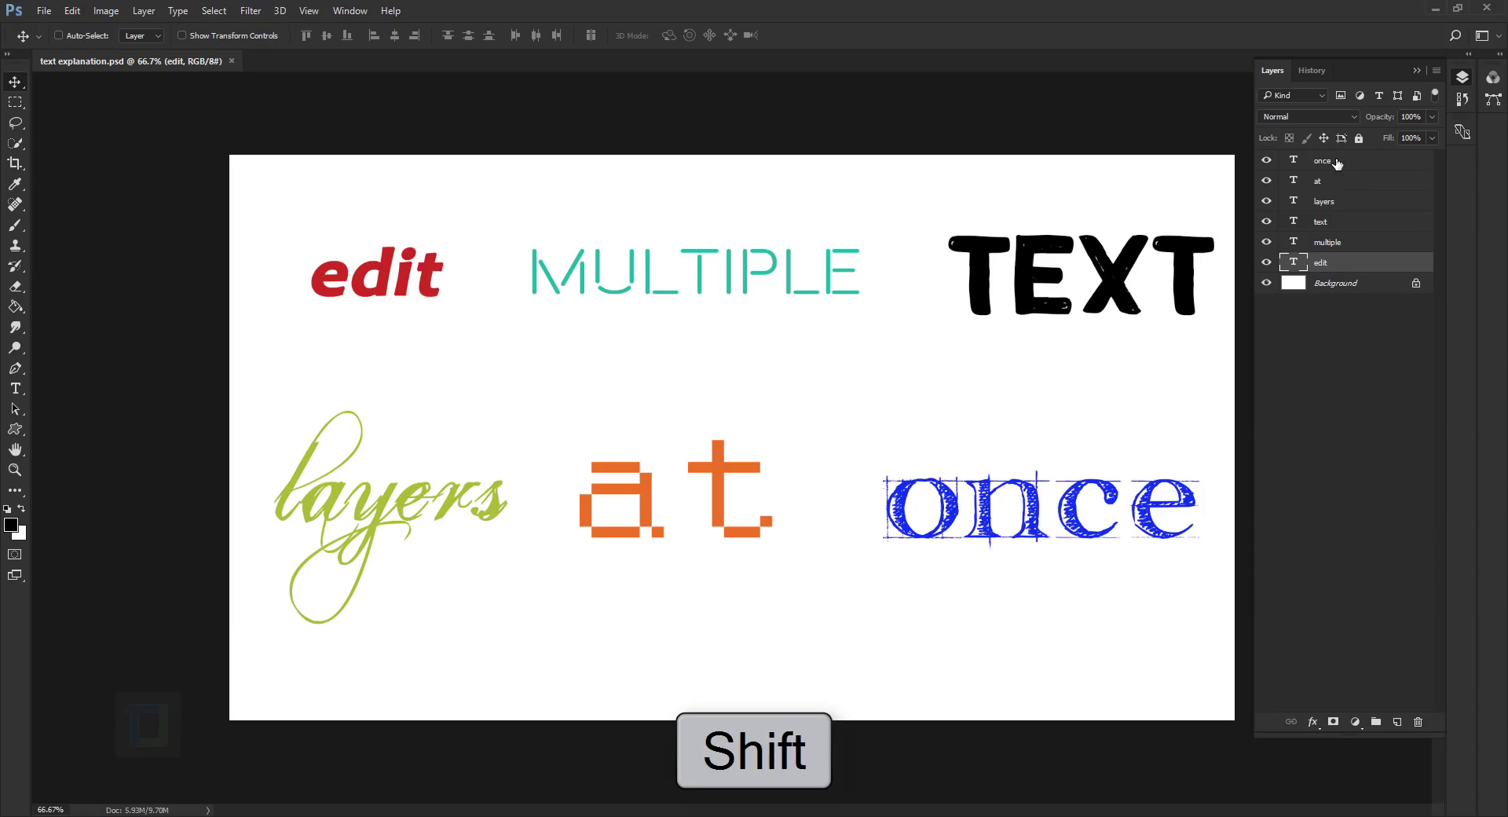
shift+click(1337, 162)
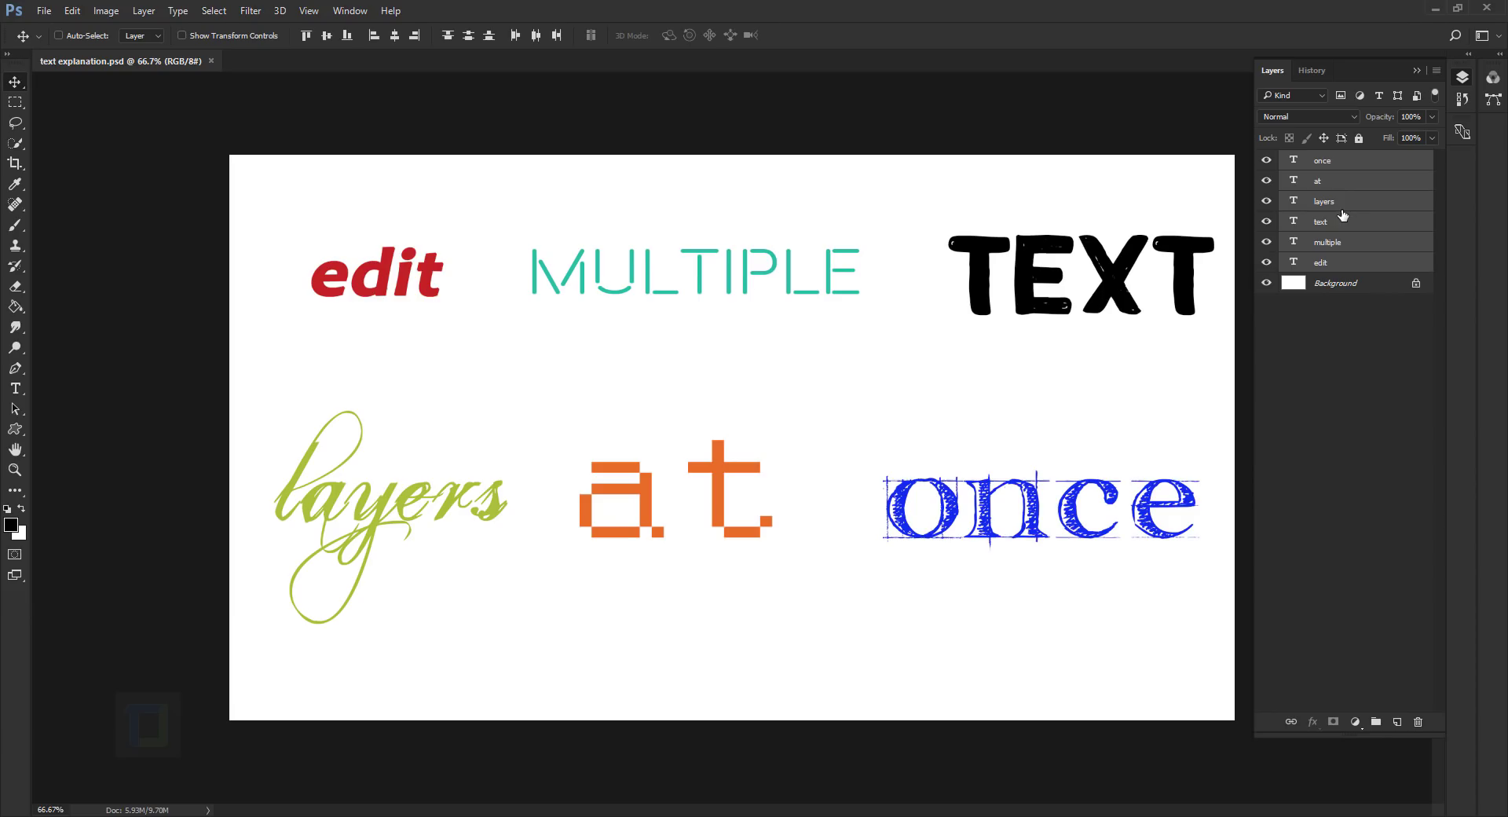
With the Type tool, set the text colour to orange-red e43a03 in the Character panel
click(15, 388)
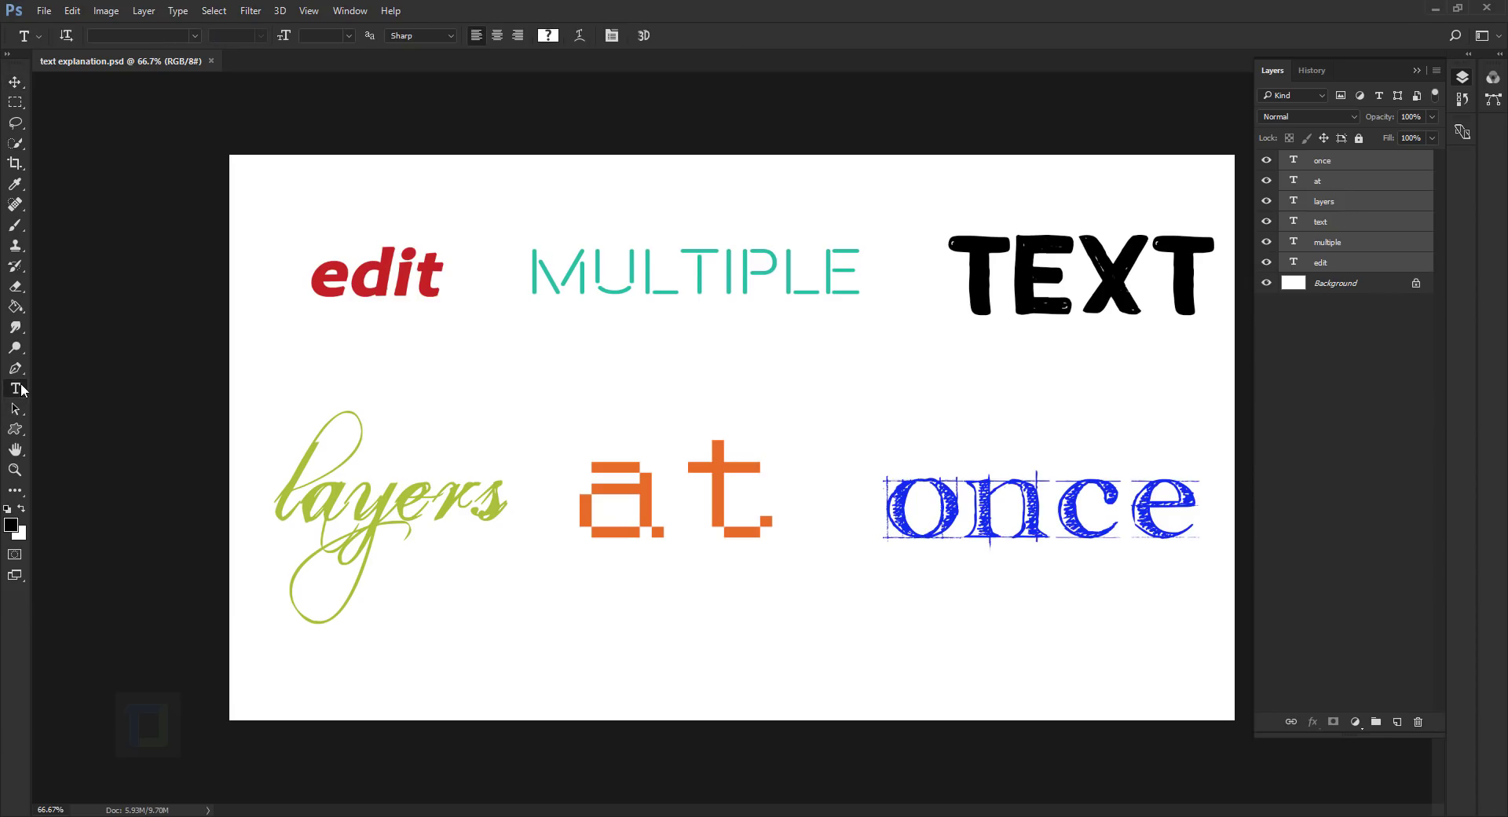
click(614, 35)
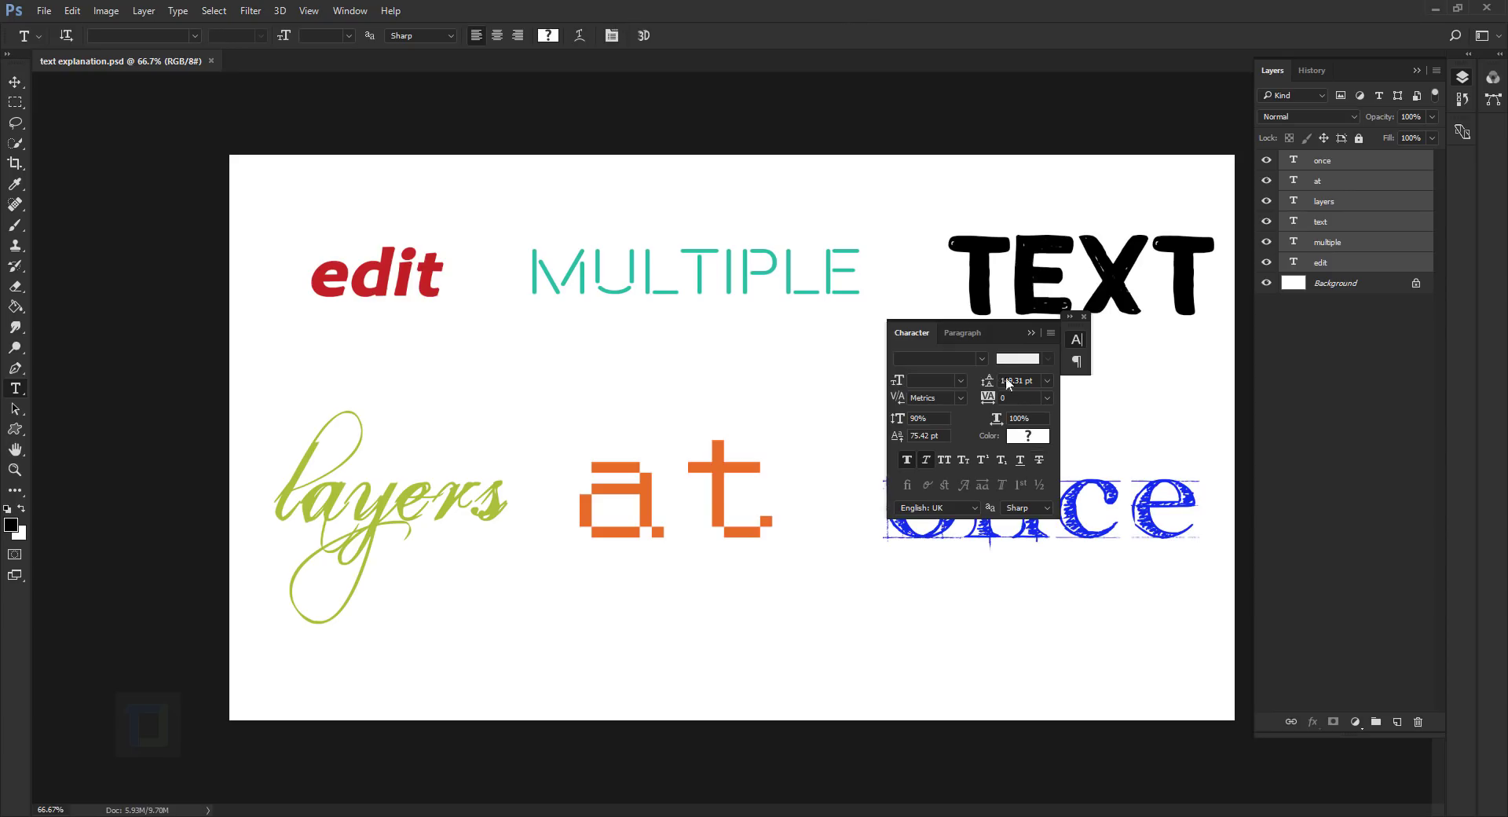
click(1029, 437)
drag(1016, 341, 1045, 318)
click(1239, 299)
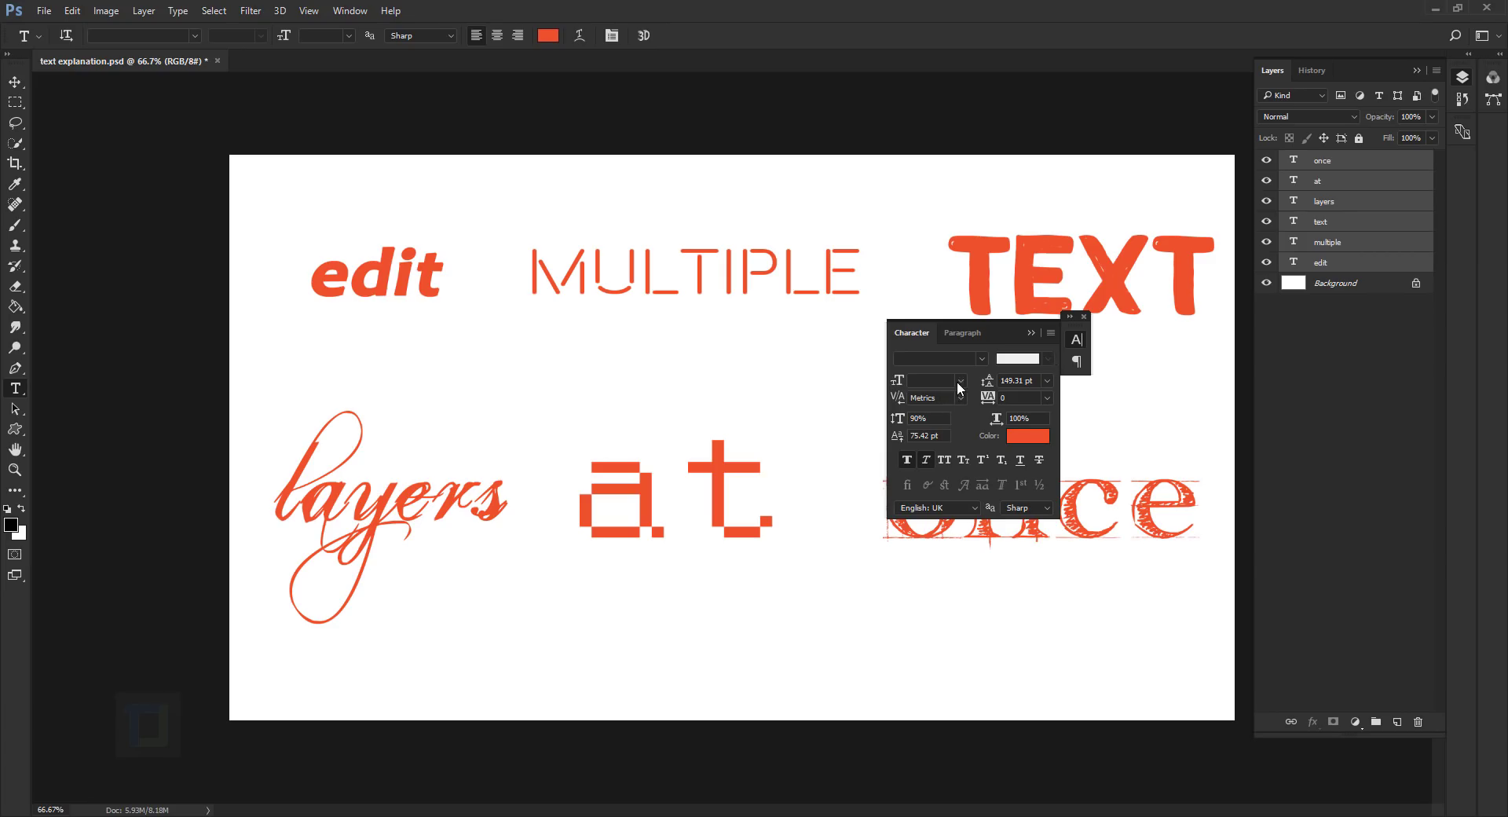
Set the font size to 72 pt and the font to Bebas Neue, then select only the once layer
click(958, 380)
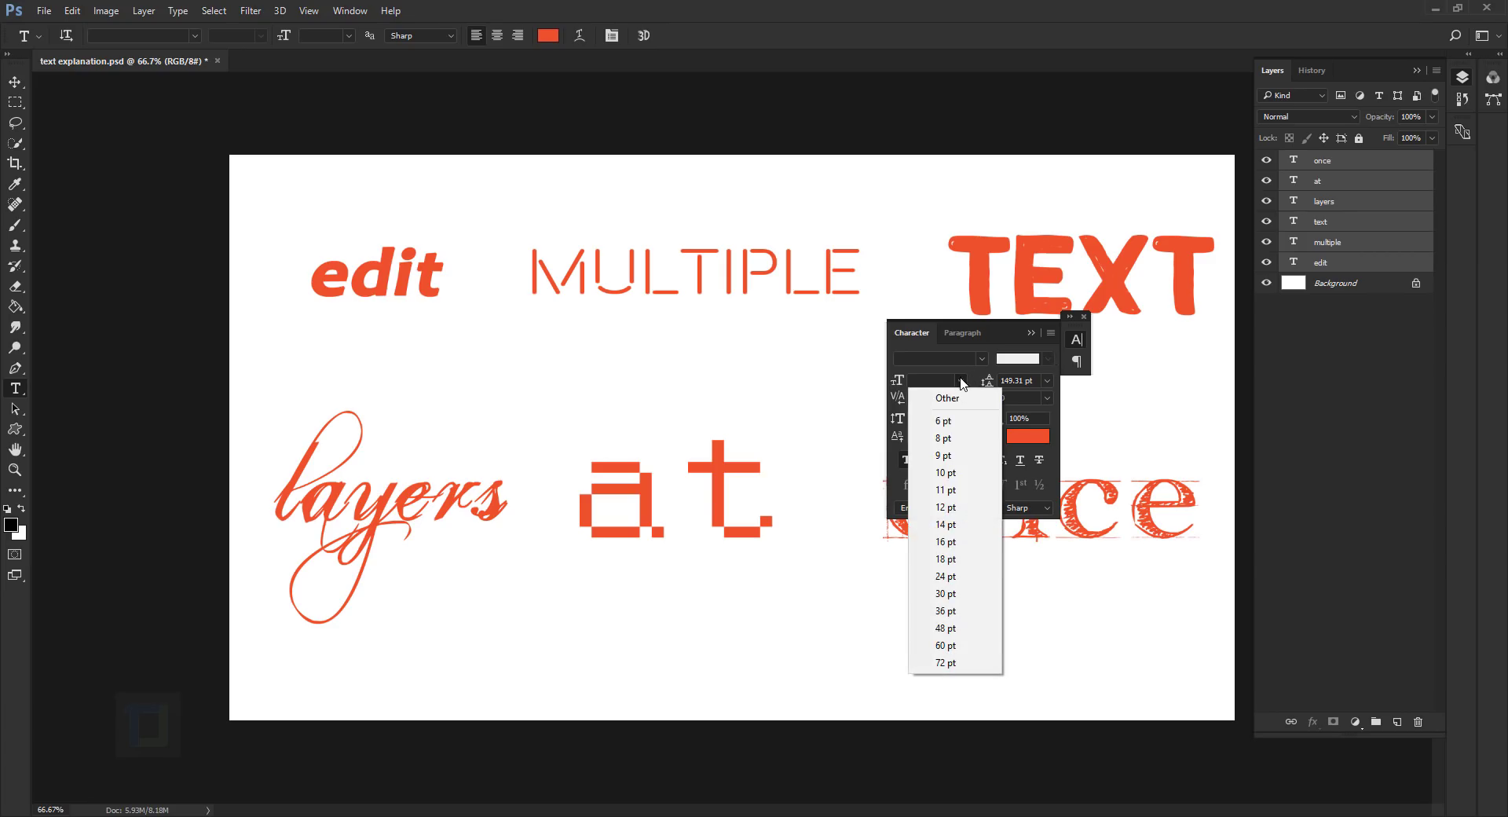
click(946, 593)
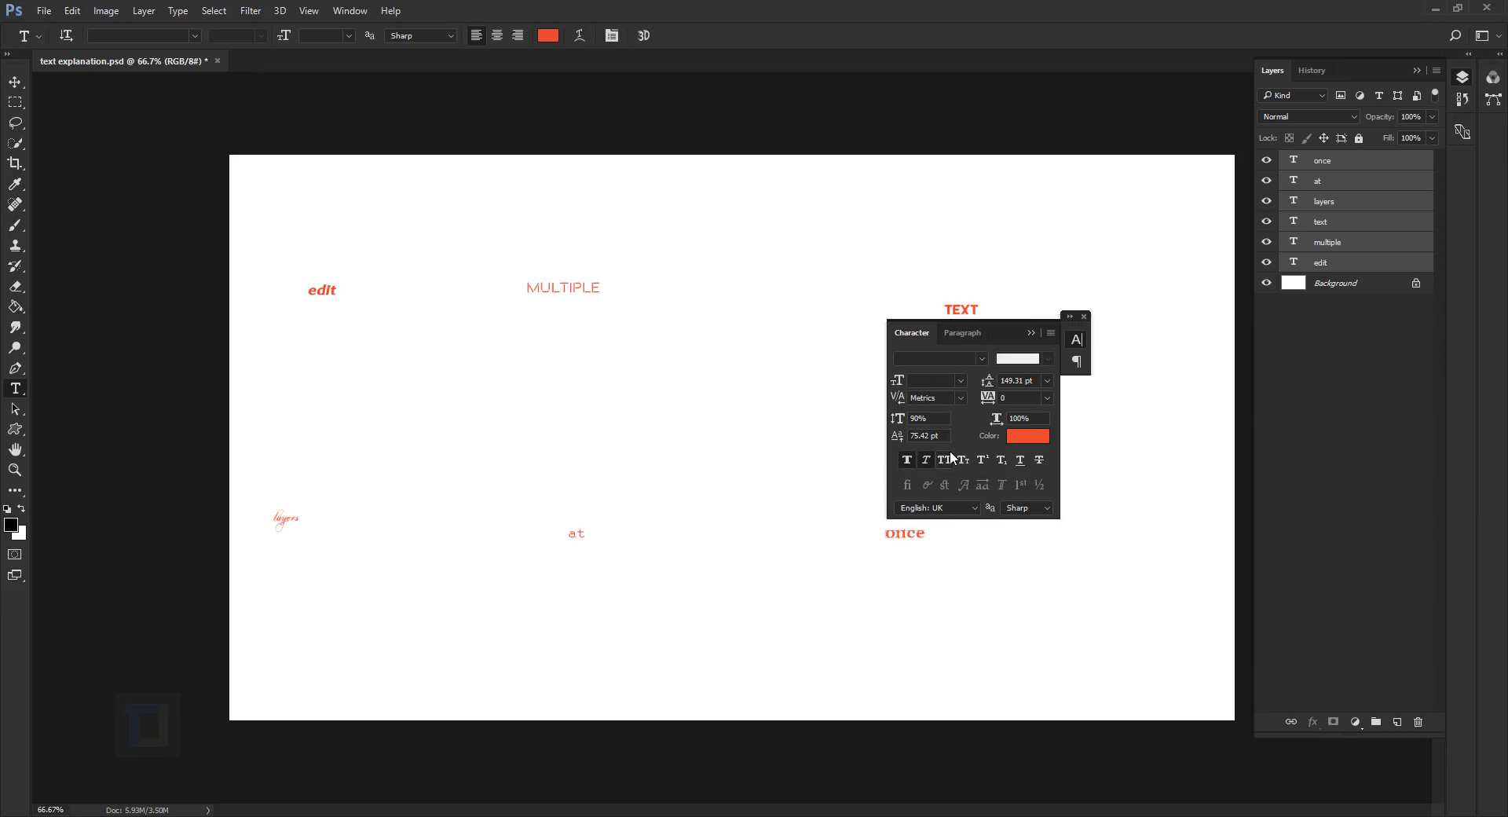
click(960, 380)
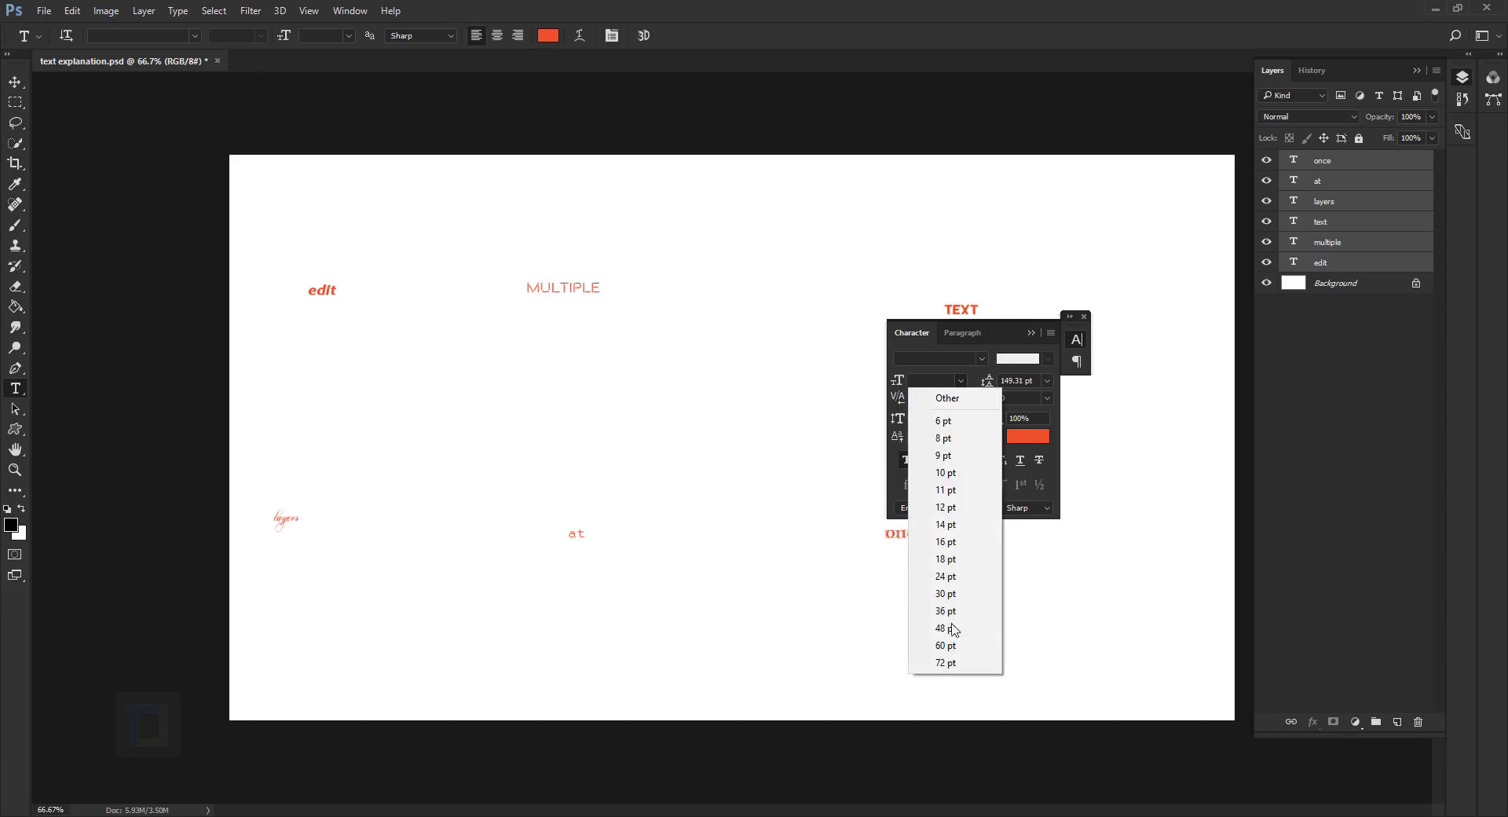
click(954, 665)
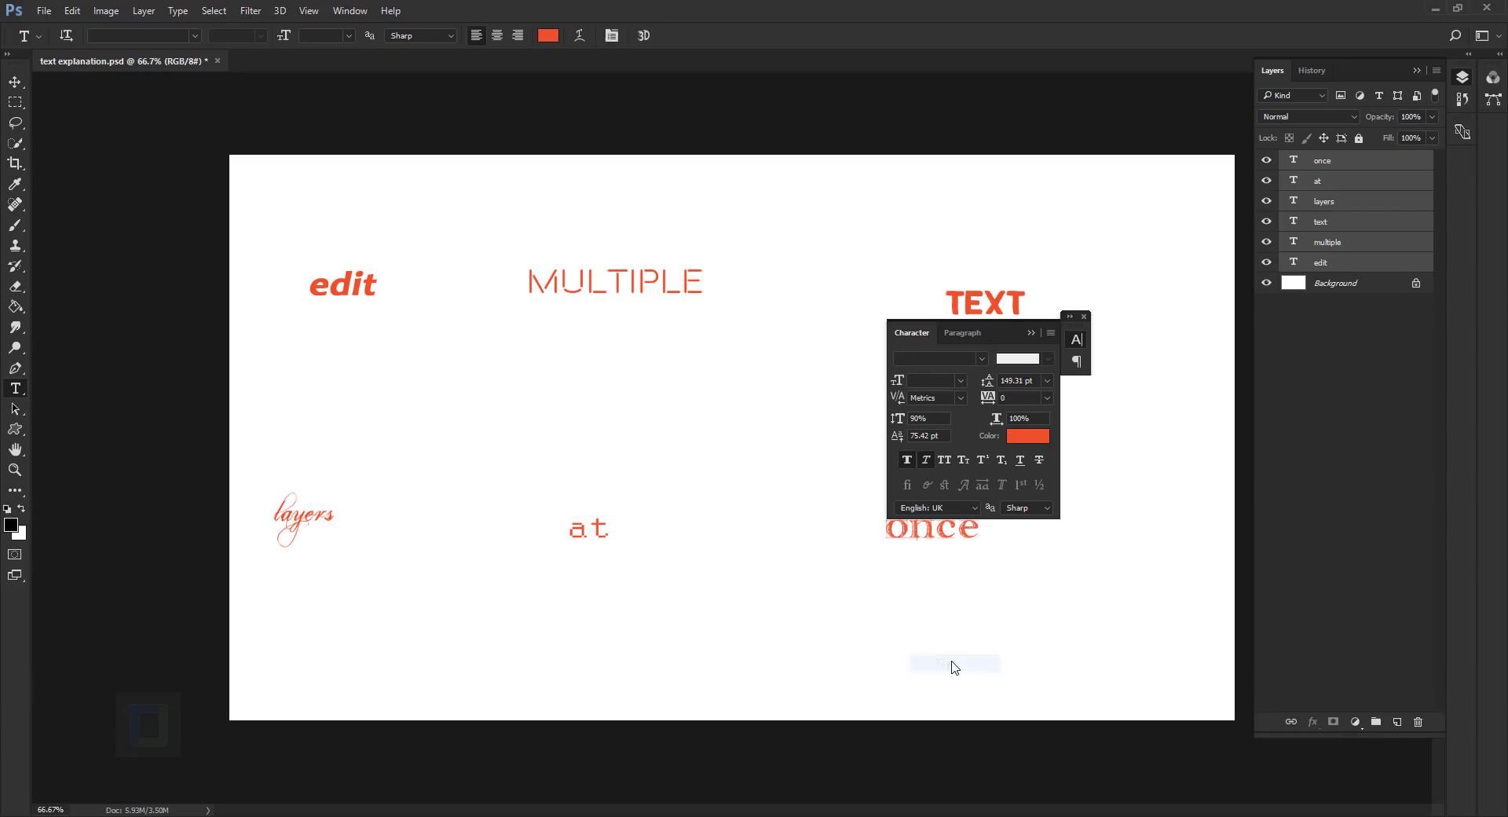
click(982, 359)
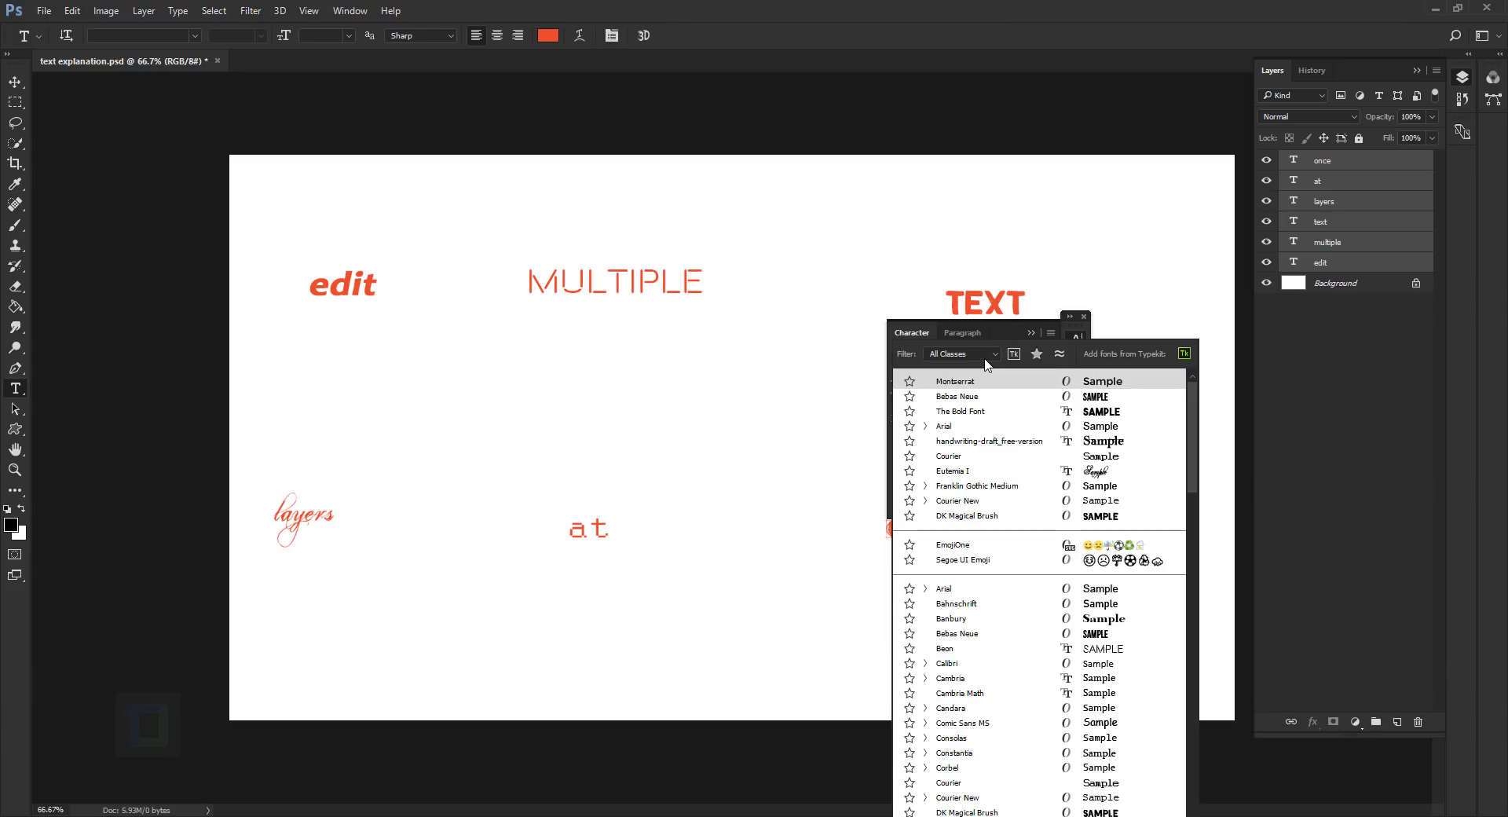
click(974, 633)
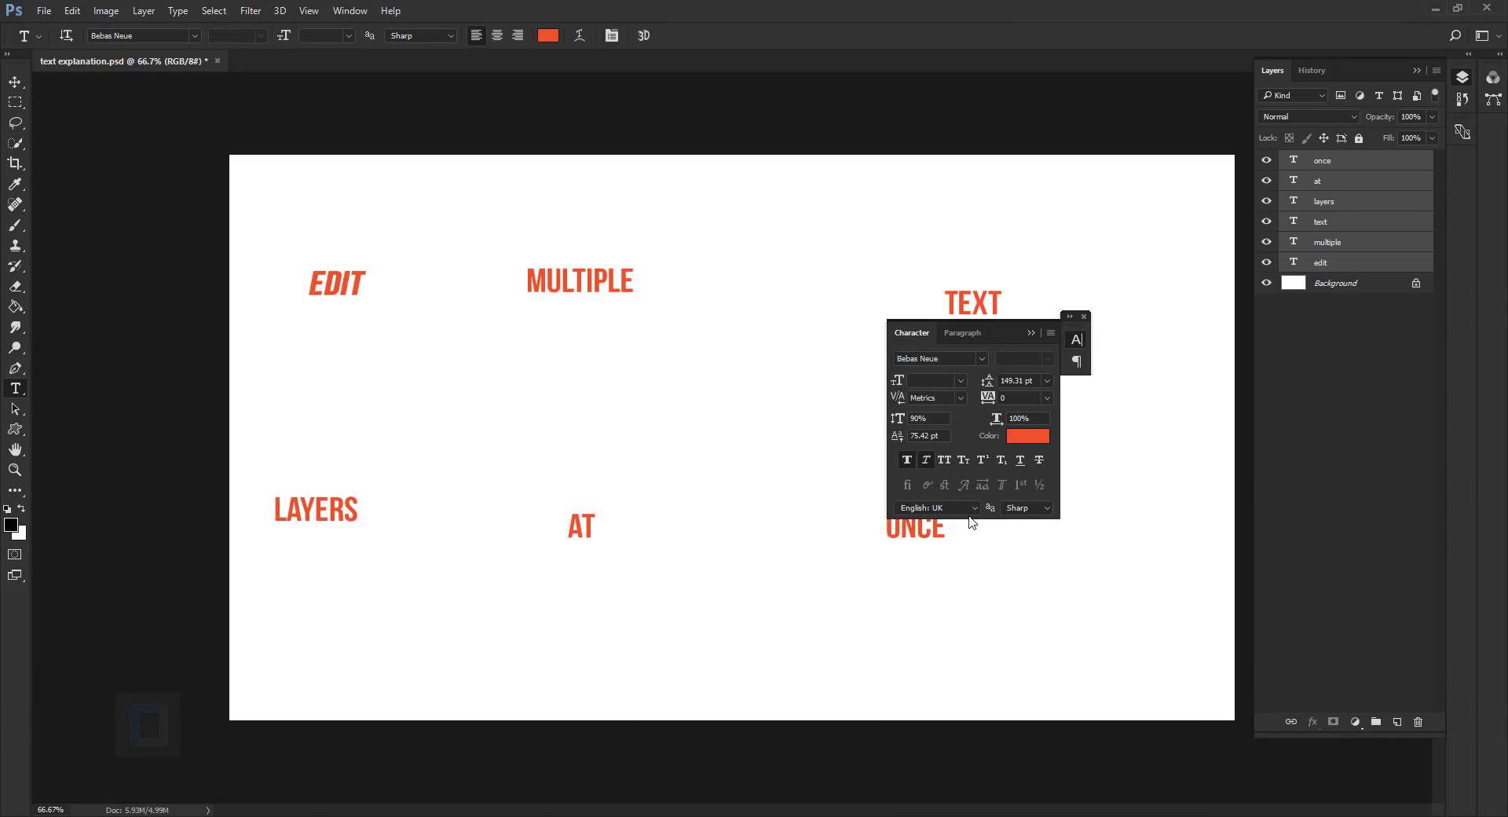
click(1084, 317)
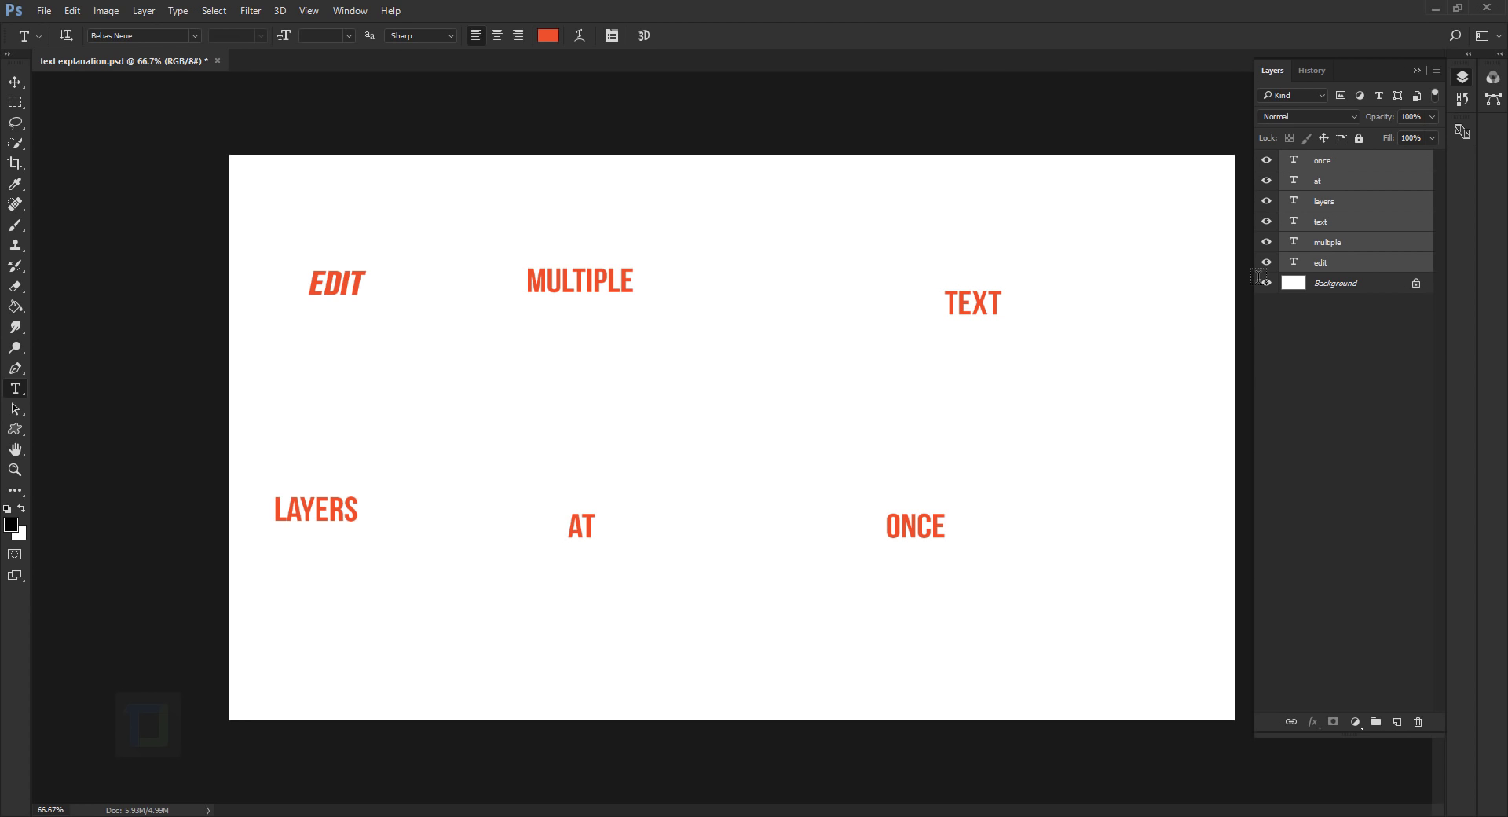
click(1403, 166)
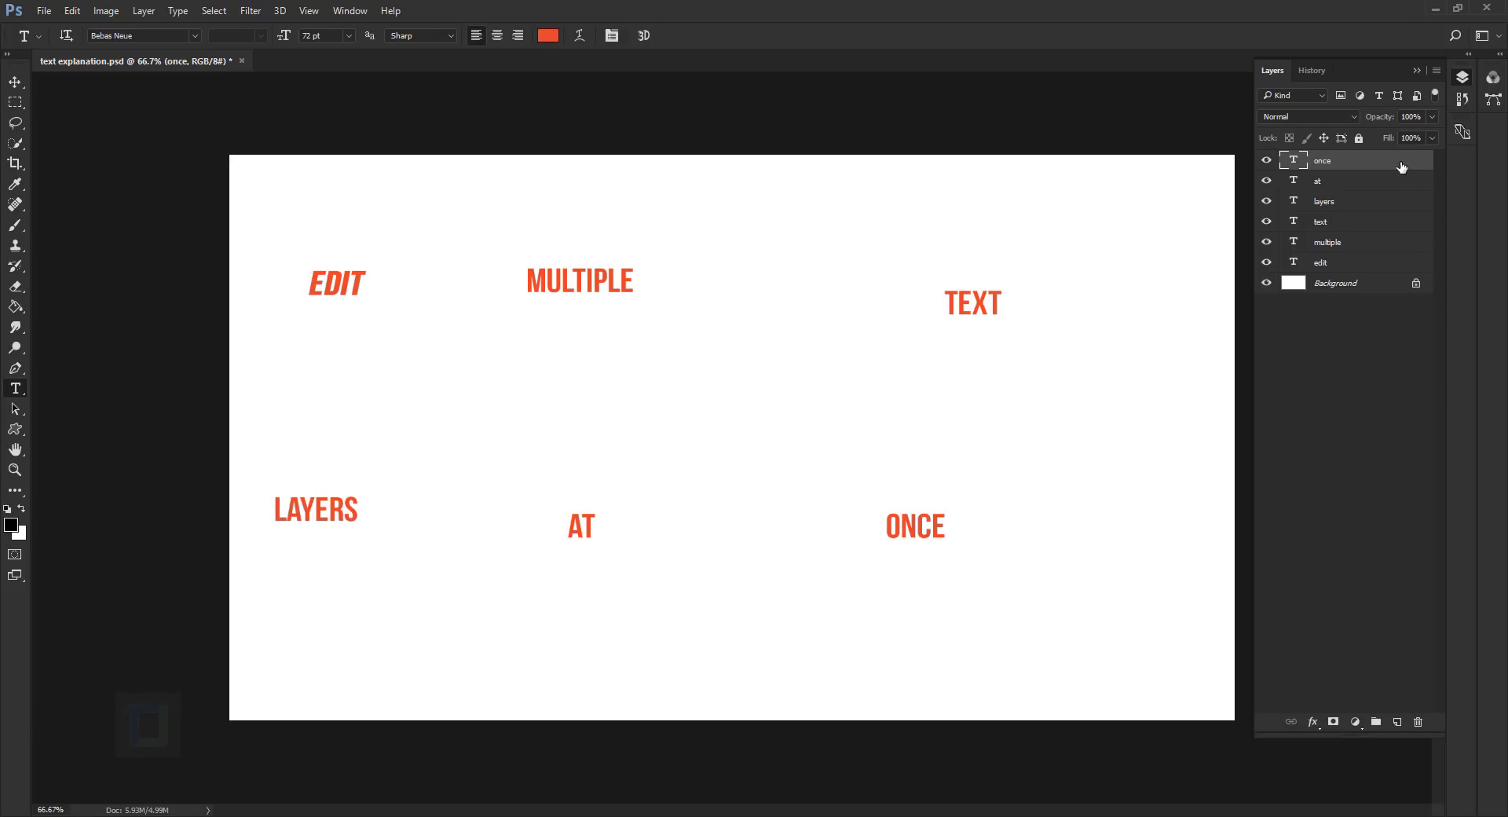
Toggle the once layer's visibility, then fill ONCE with the black foreground colour using Alt+Backspace
click(1265, 160)
click(1266, 160)
key(alt+BackSpace)
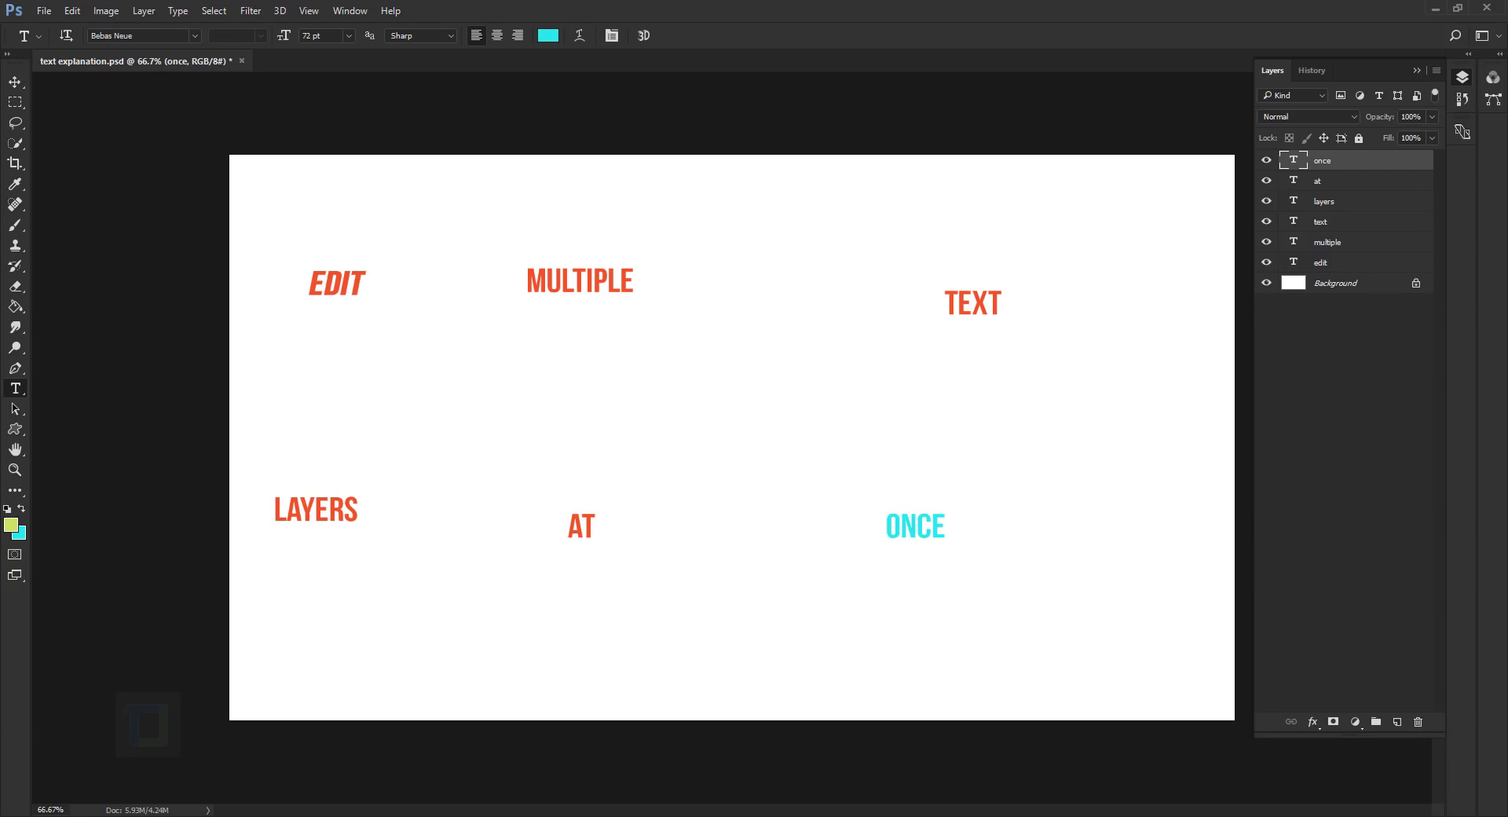
Revert the document with F12, undo the revert, then open the File menu
key(F12)
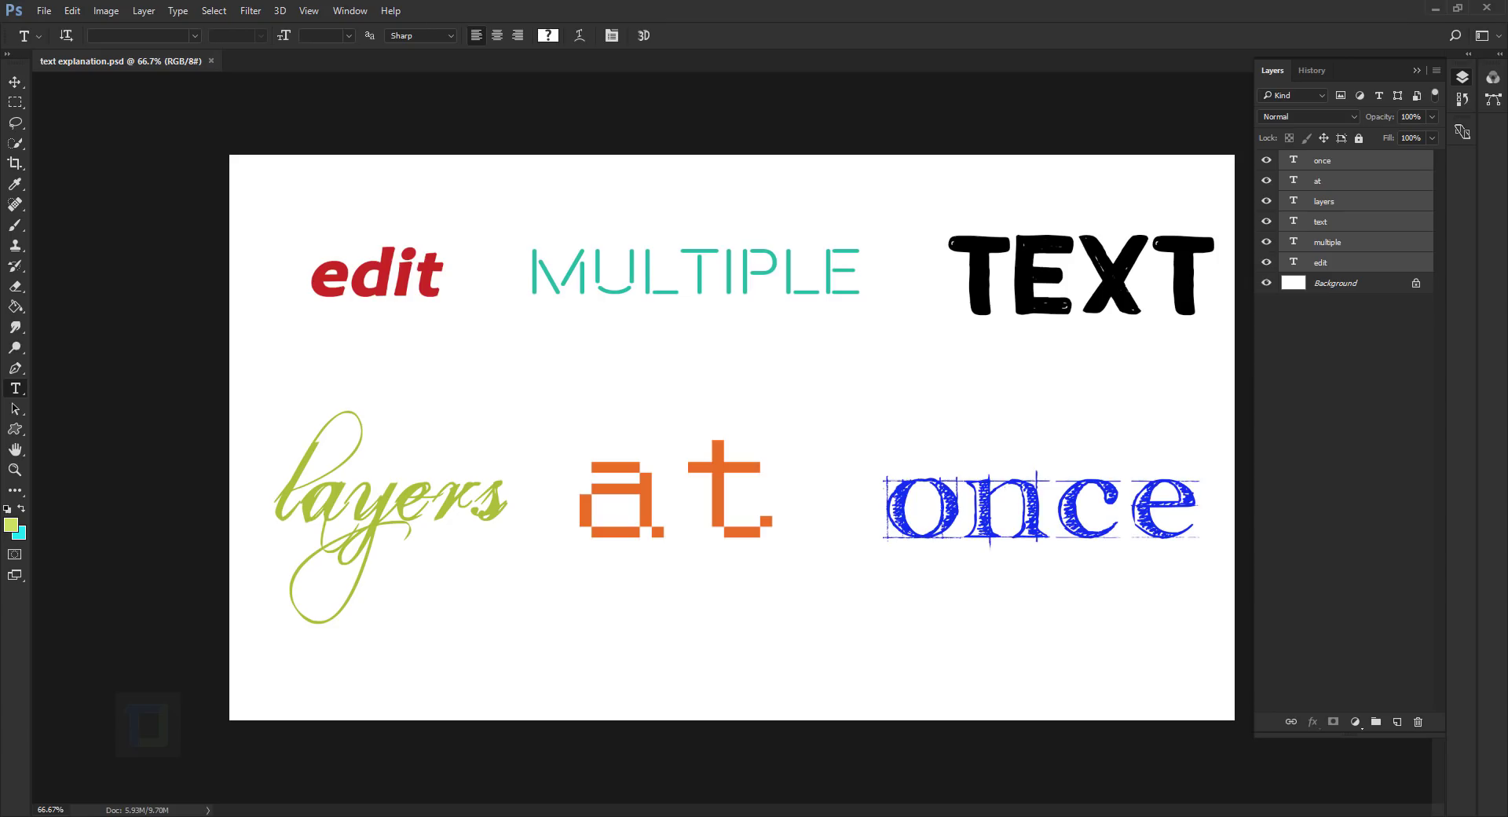
key(ctrl+z)
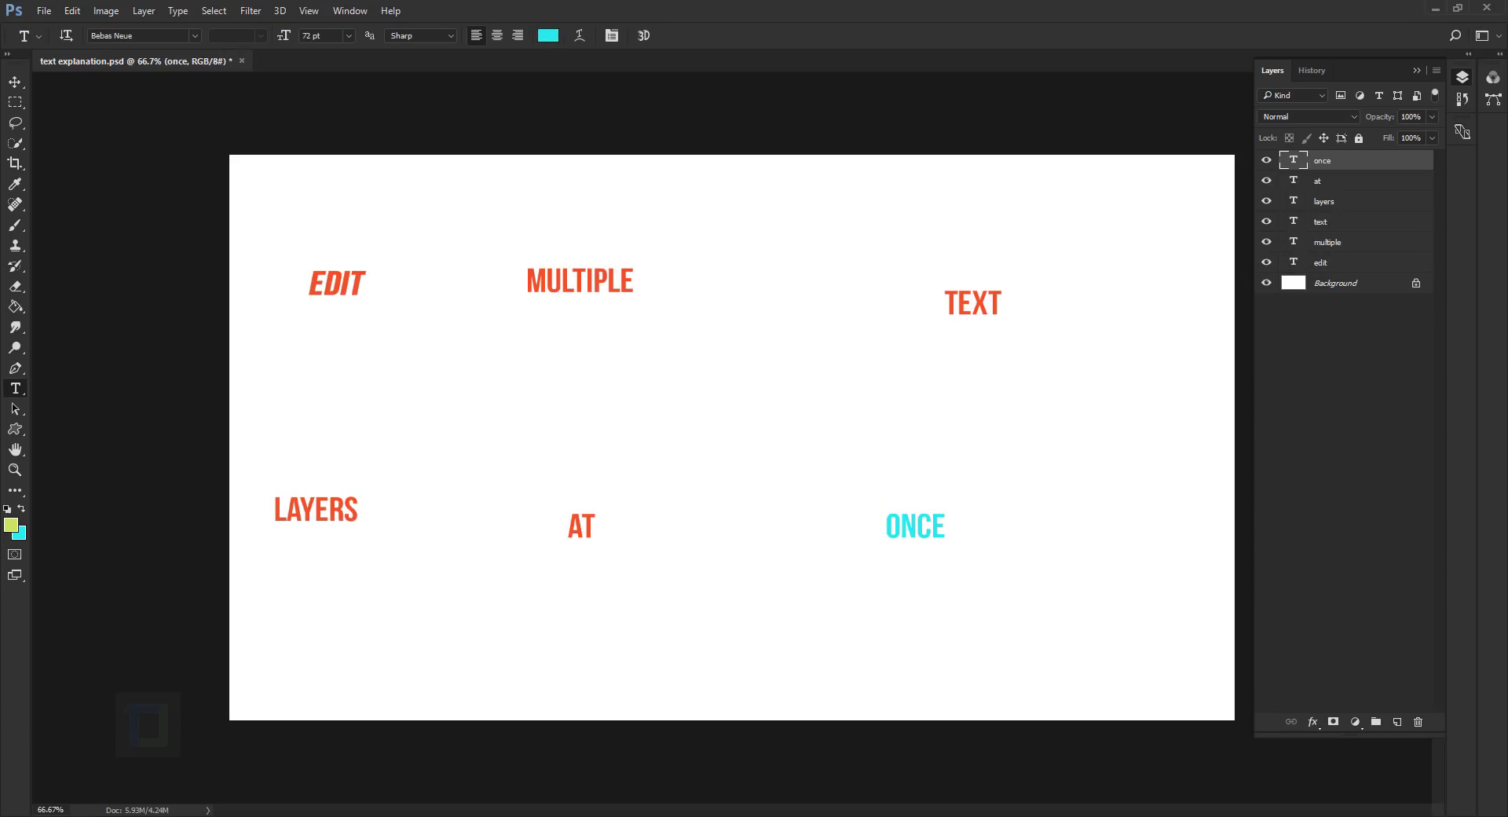
click(43, 10)
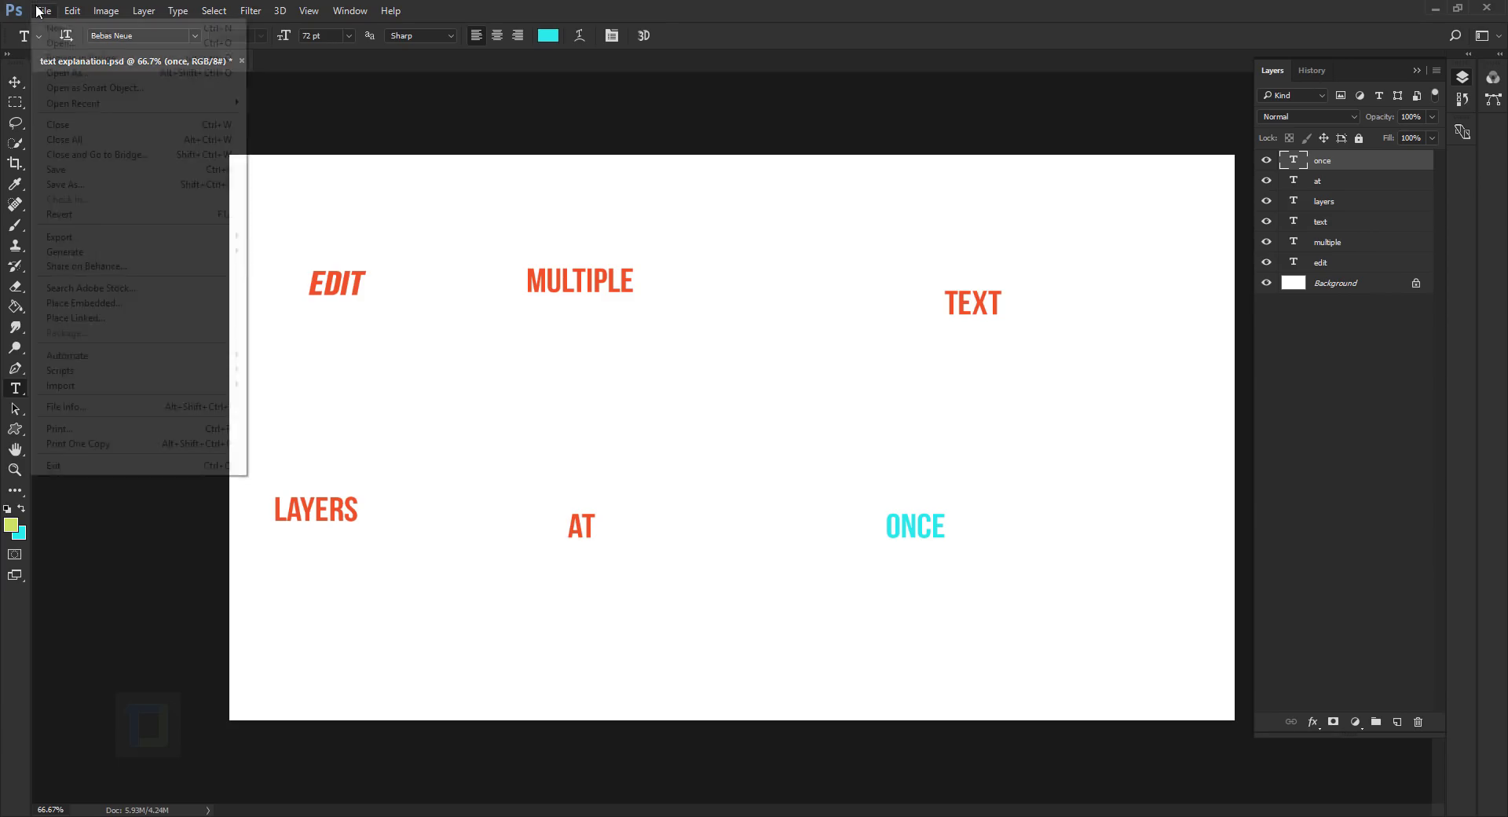